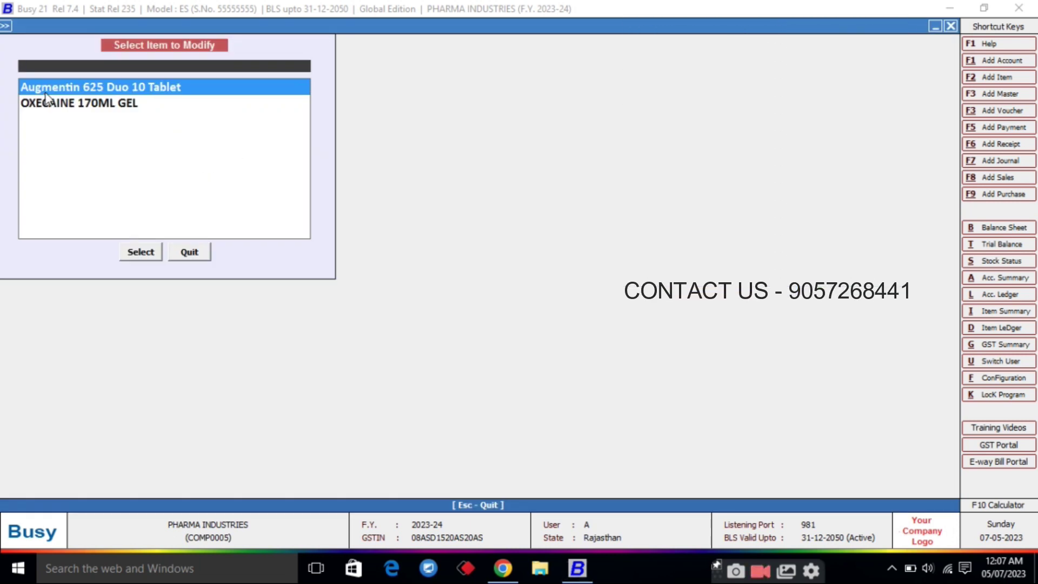
Close the item modification list and open a new purchase voucher for entry
key(Escape)
key(Escape)
key(Escape)
key(Right)
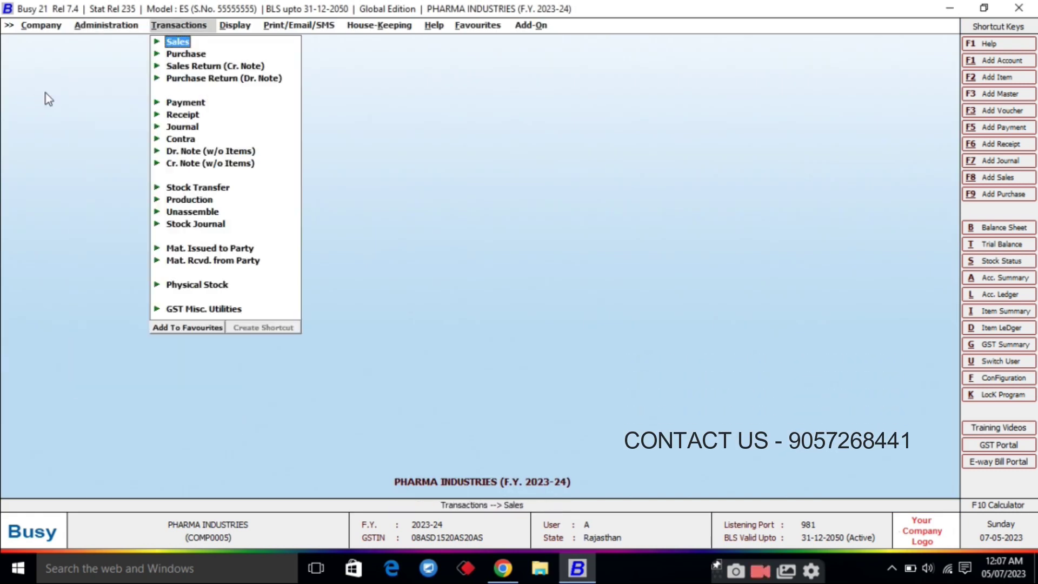
key(Down)
key(Down)
key(Up)
key(Down)
key(Up)
key(Up)
key(Down)
key(Down)
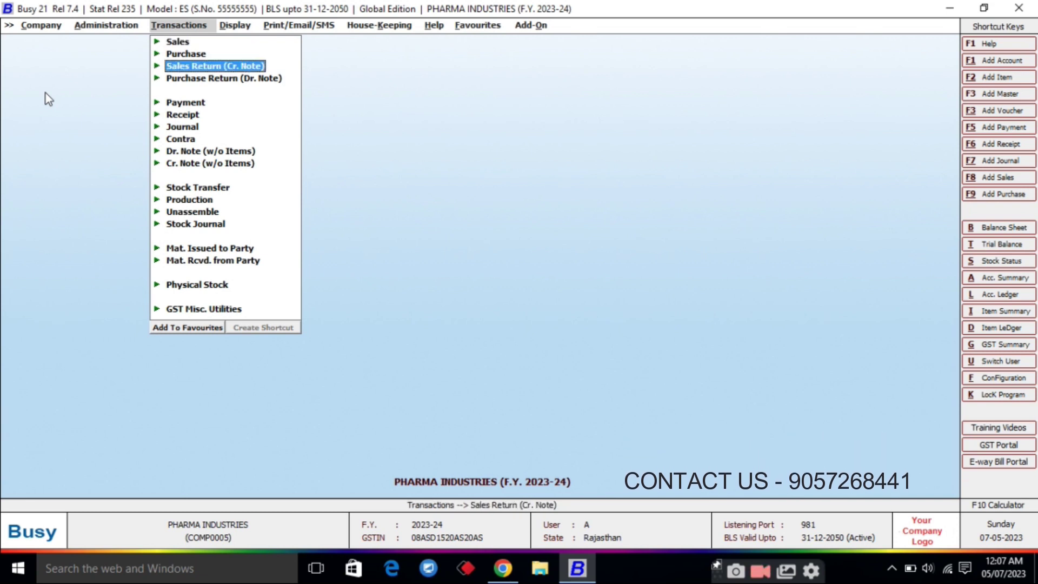
key(Down)
key(Down)
key(Down)
key(Up)
key(Down)
key(Up)
key(Up)
key(Up)
key(Up)
key(Return)
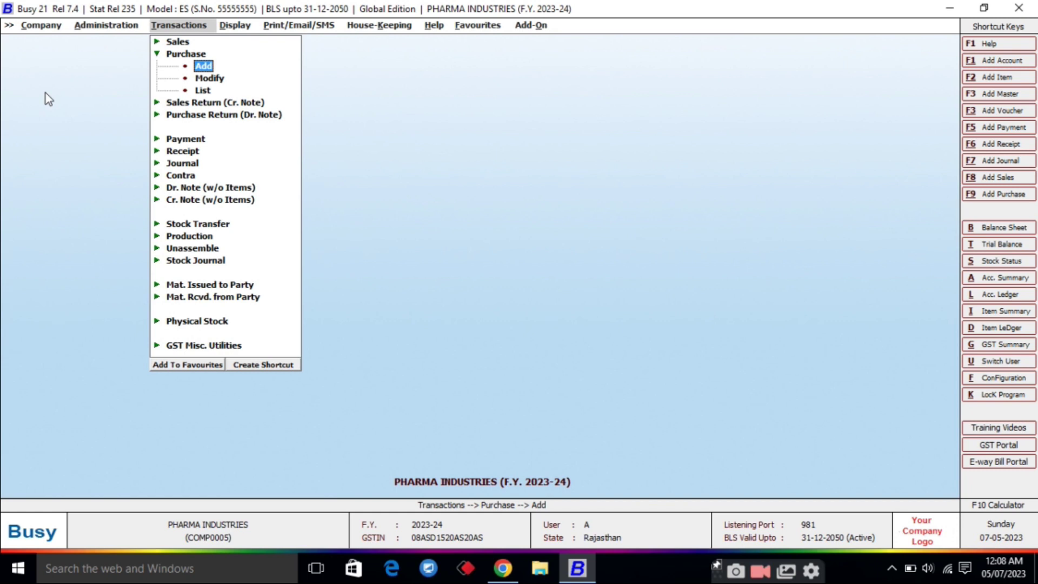
key(Return)
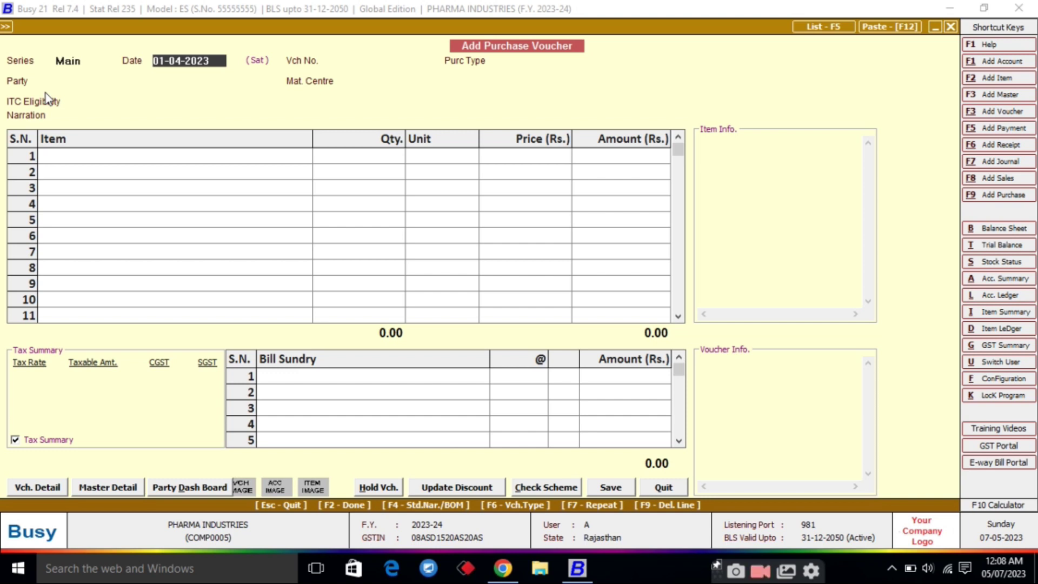
Set the purchase voucher's date to 07-05-2023, its voucher number to 120 and its purchase type to L/GST-MultiRate
text(7-5)
key(Return)
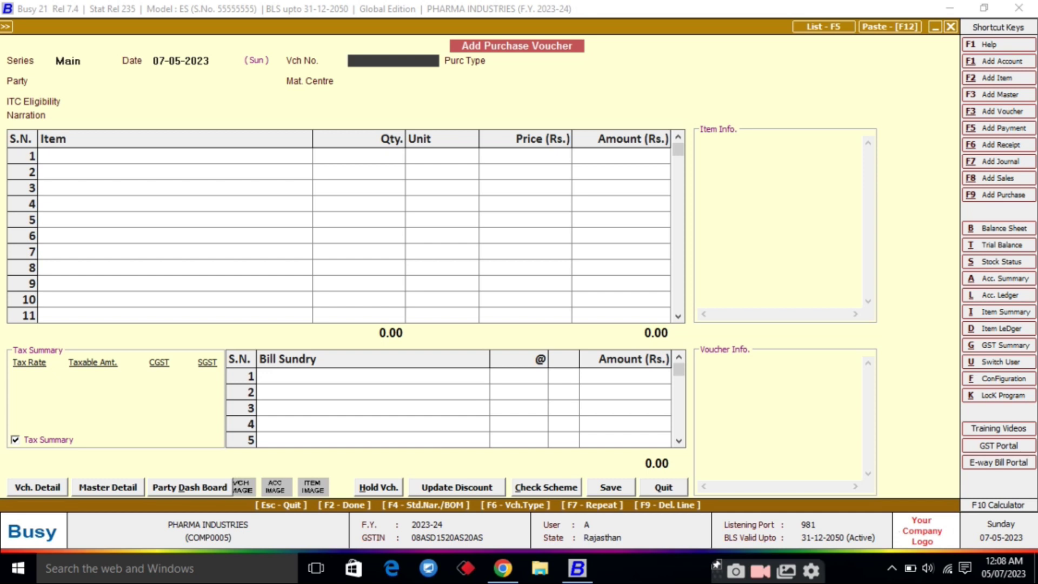
text(120)
key(Return)
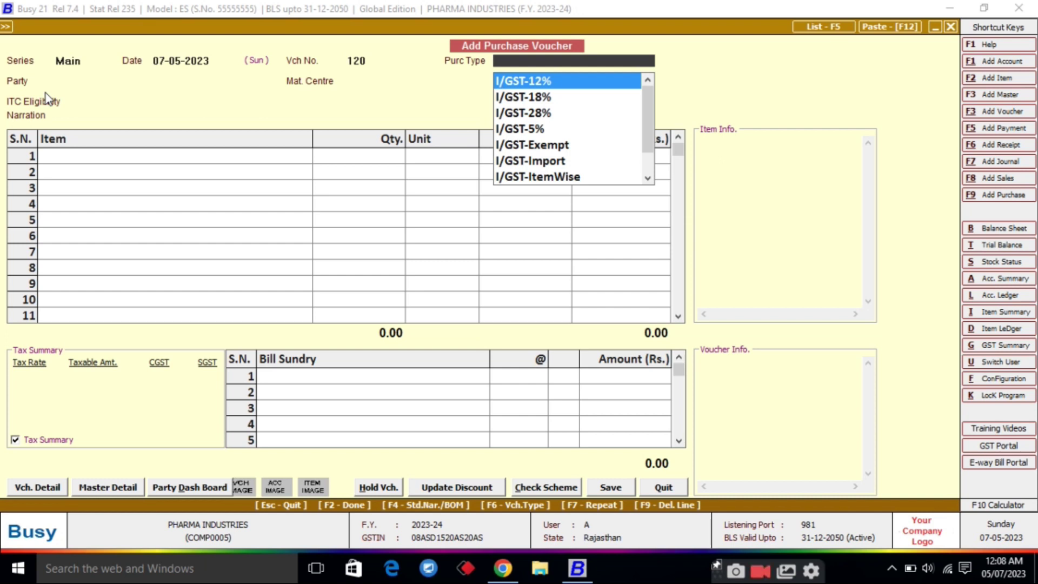
text(MU)
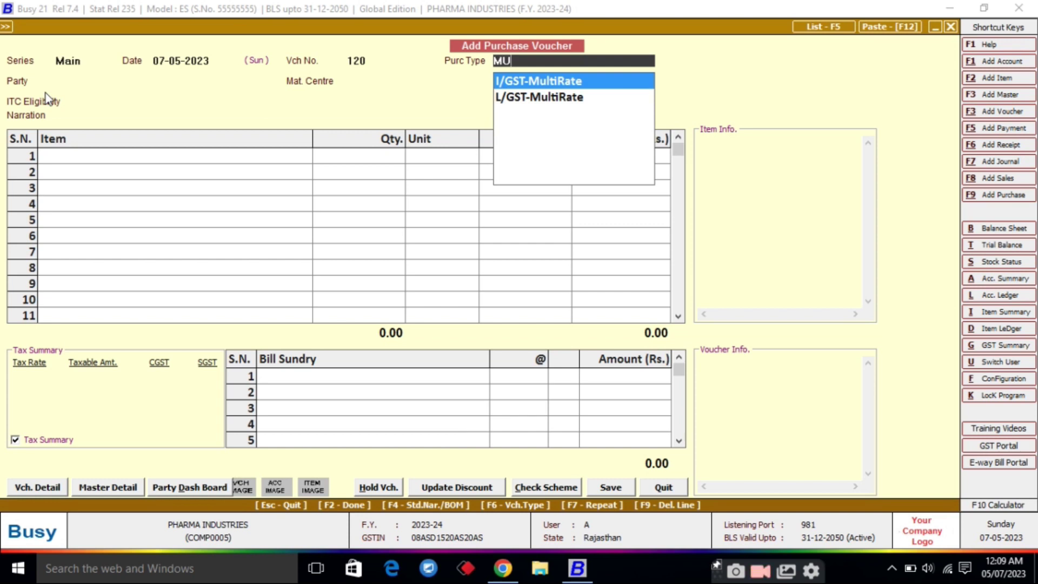
key(Down)
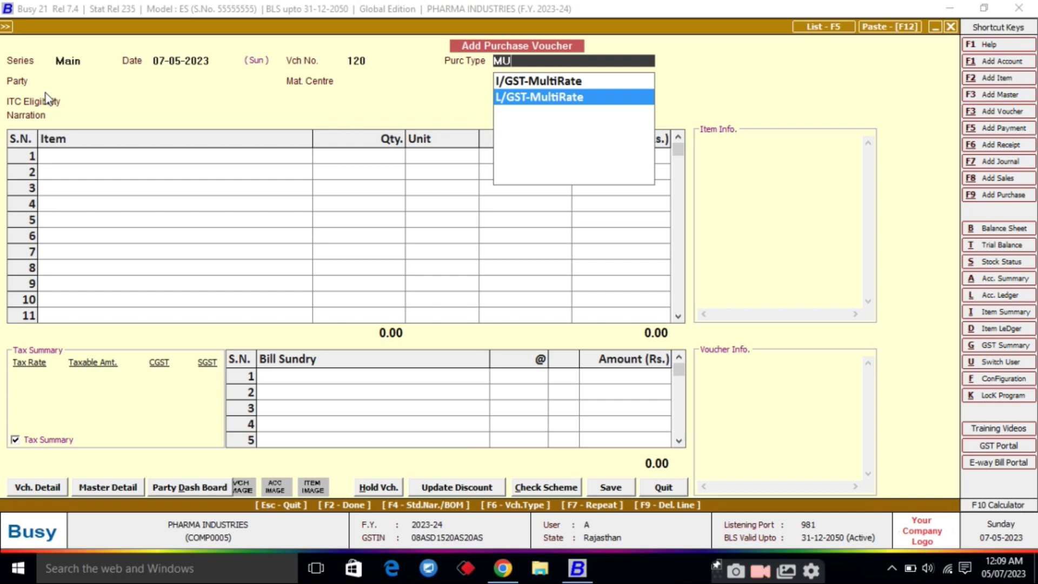
key(Return)
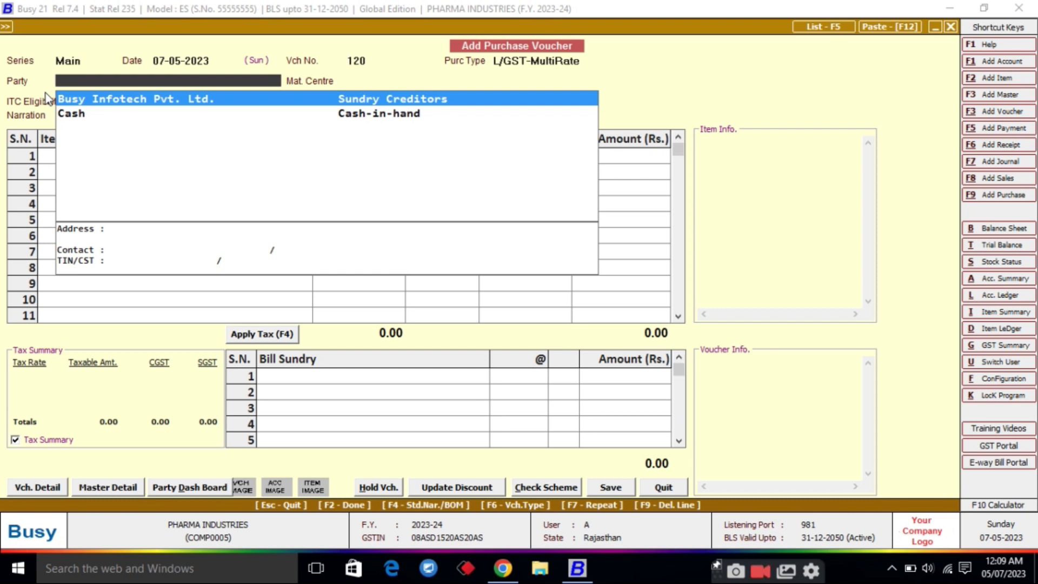
Create a new party account SR ASSOCIATES from the voucher and assign it to the Sundry Creditors group
key(alt+F1)
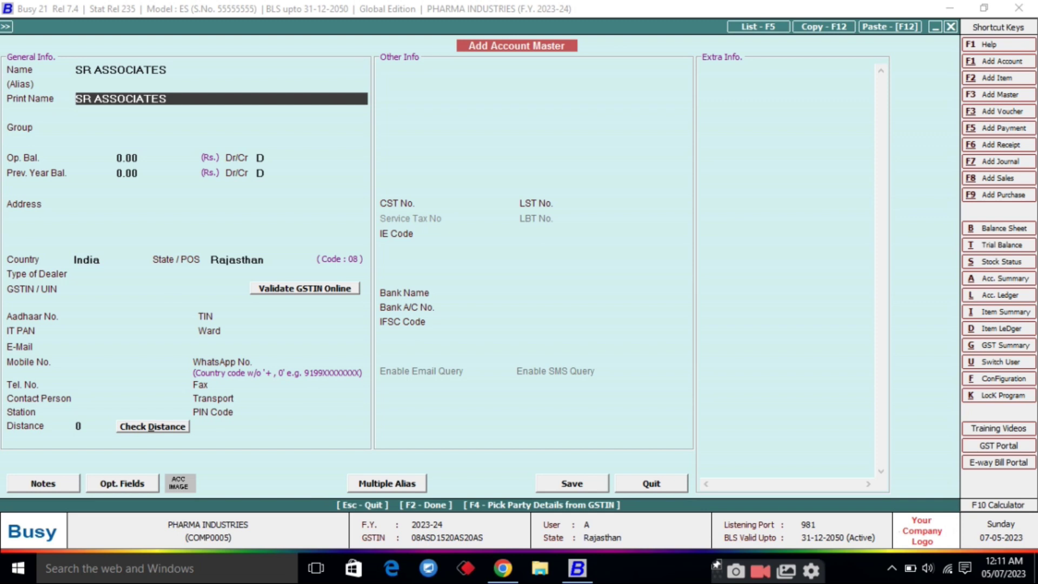
key(Return)
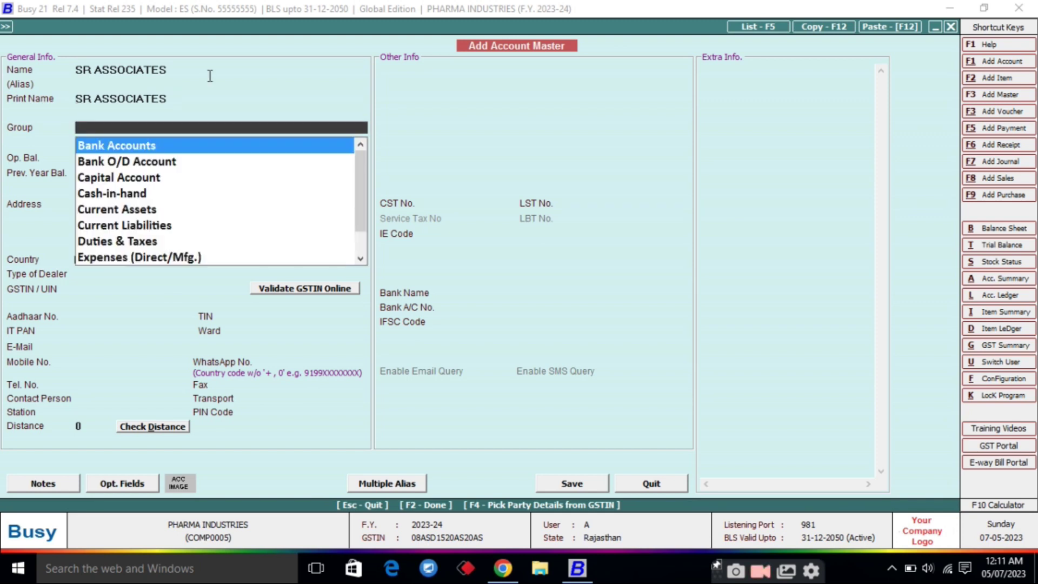
text(SU)
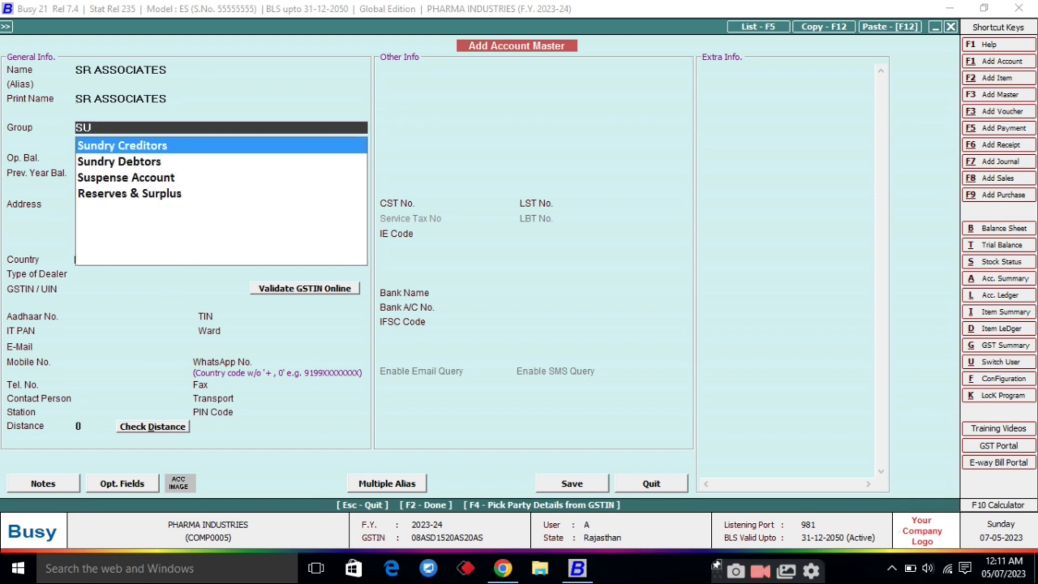
key(Return)
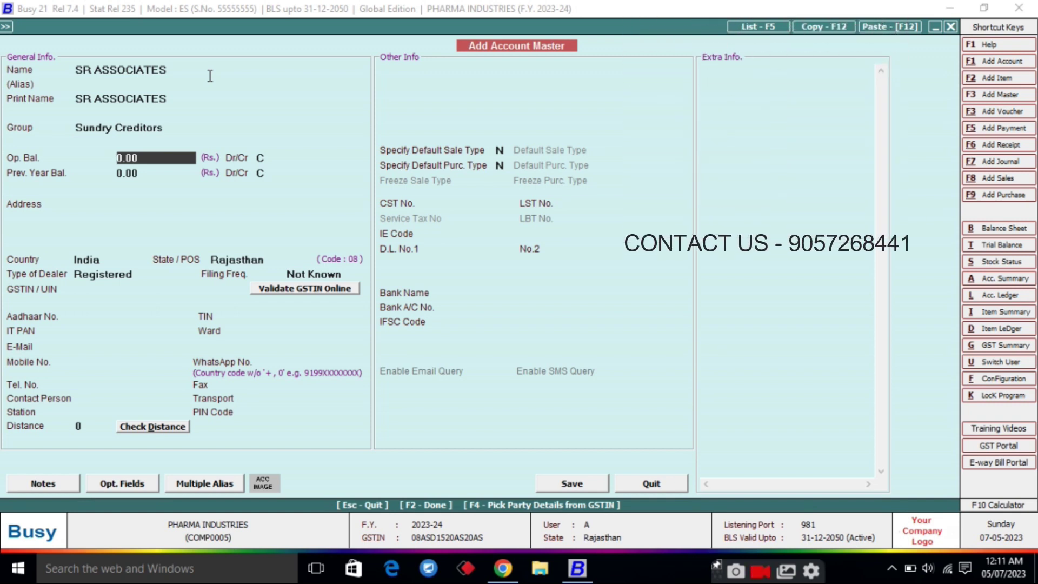
Fill in the party's address, keeping zero balances, country India, state Rajasthan and dealer type Registered
key(Return)
key(Return)
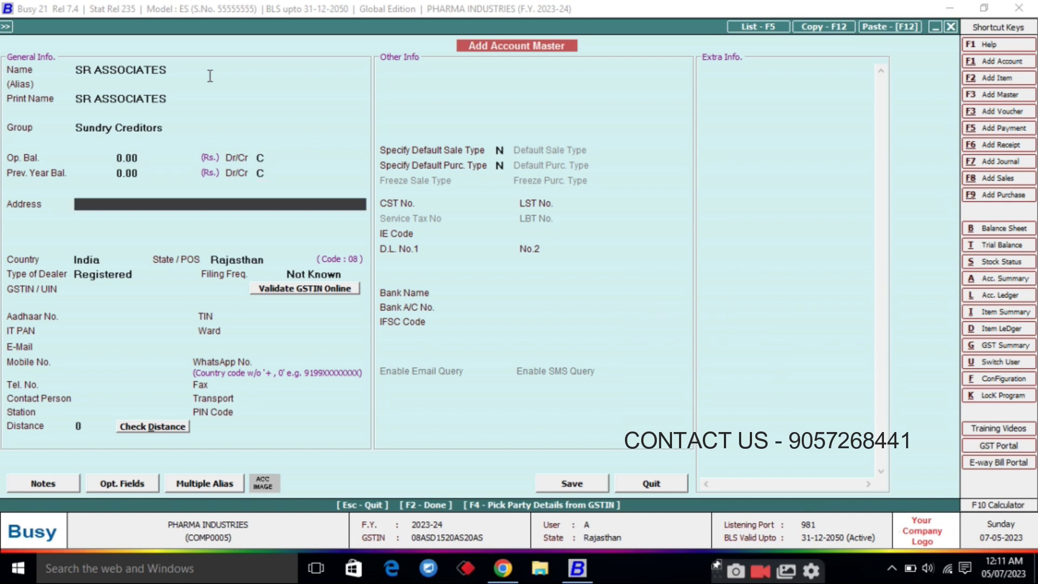
text(JAI)
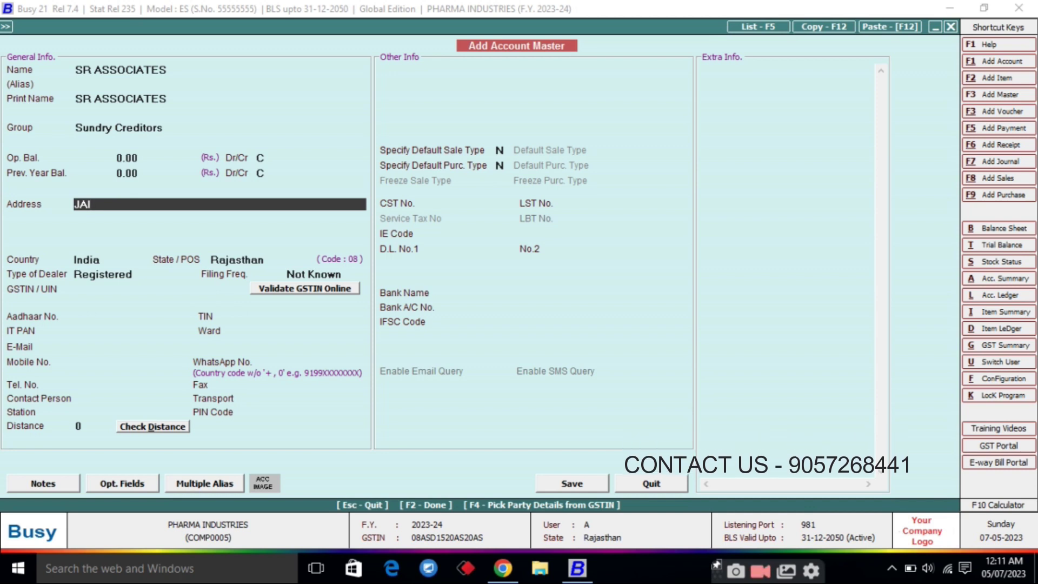
text(PUR)
key(Return)
key(Return)
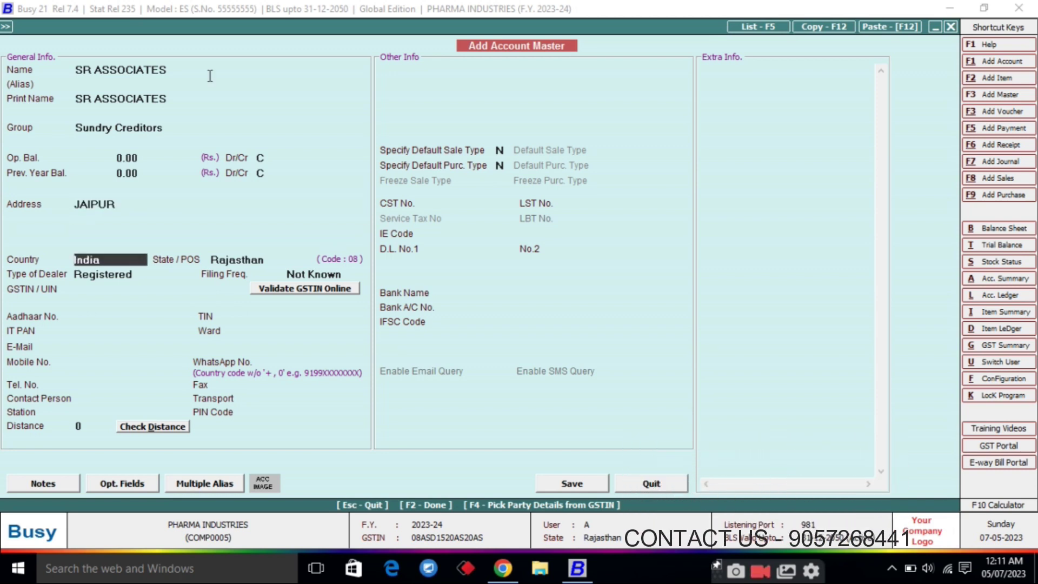
key(Return)
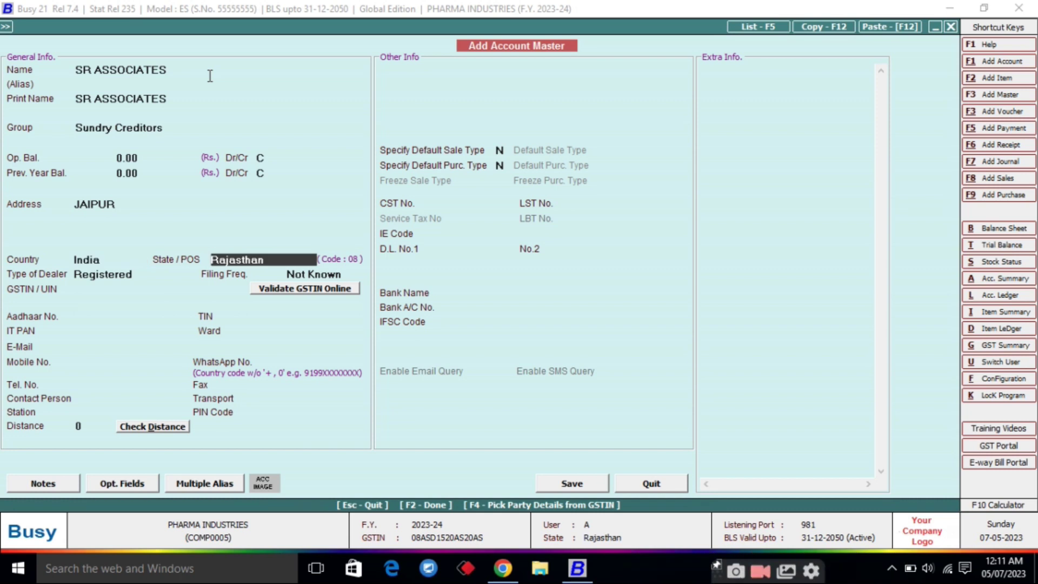
key(Return)
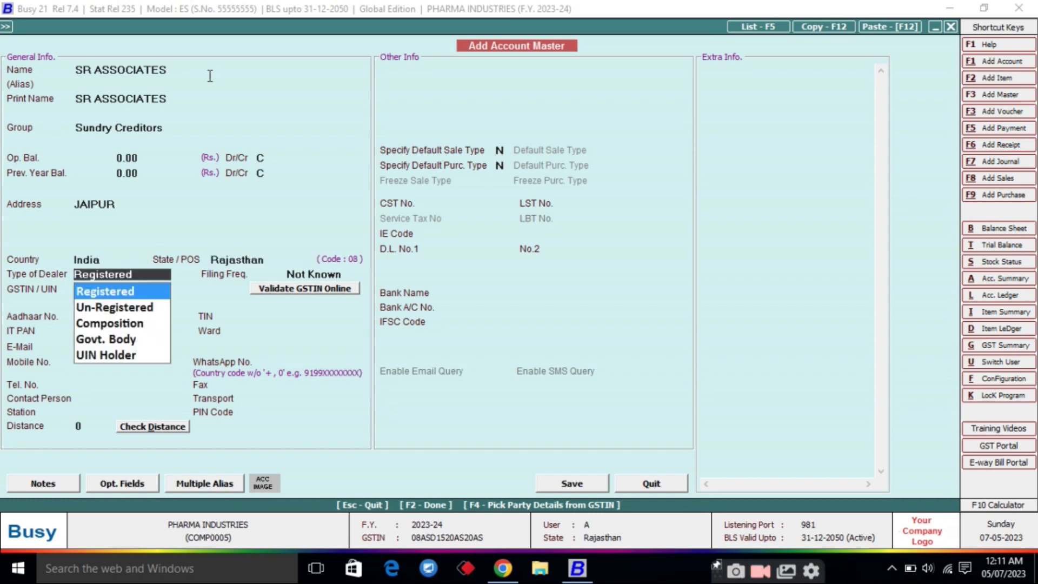
key(Return)
Enter the party's GSTIN and continue with it despite its length
key(Return)
text(0)
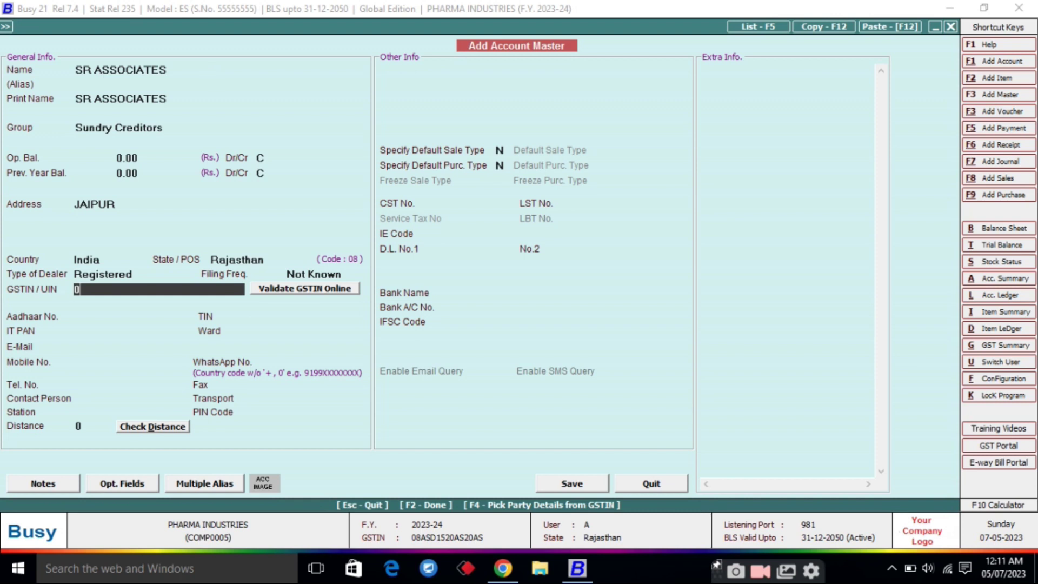
text(8AS2623DFDHG)
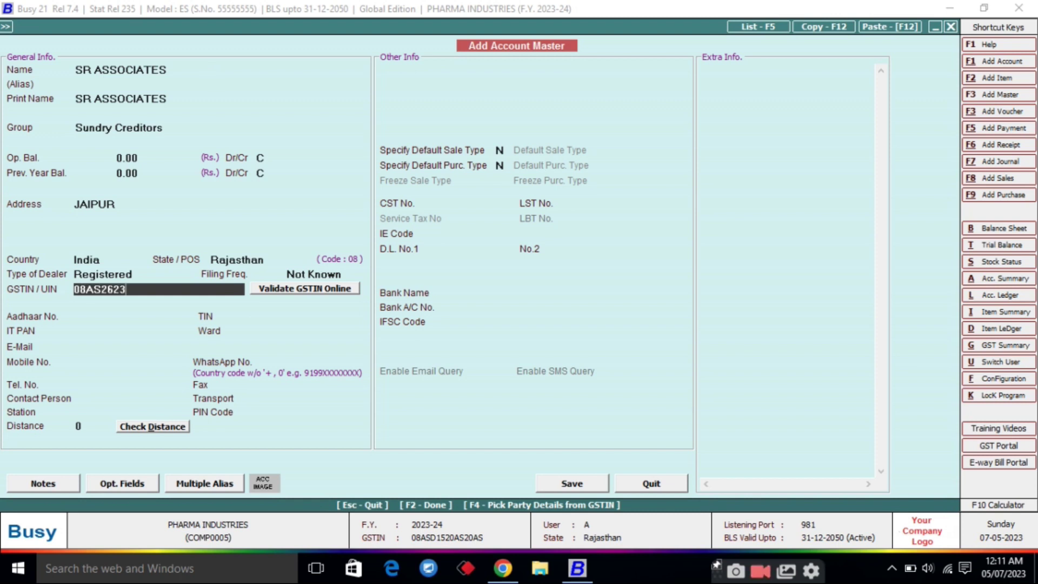
key(Return)
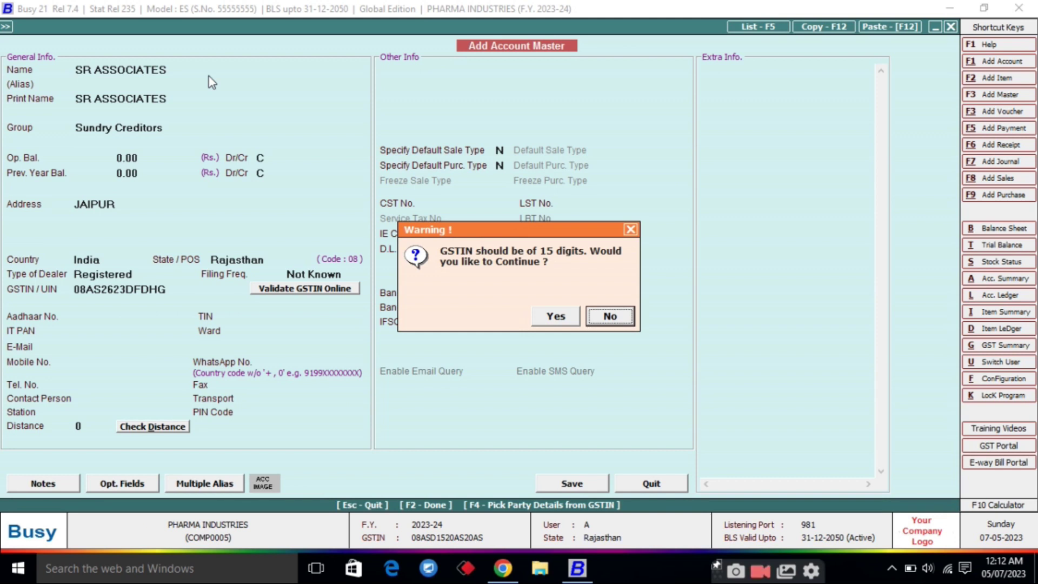
key(Left)
key(Return)
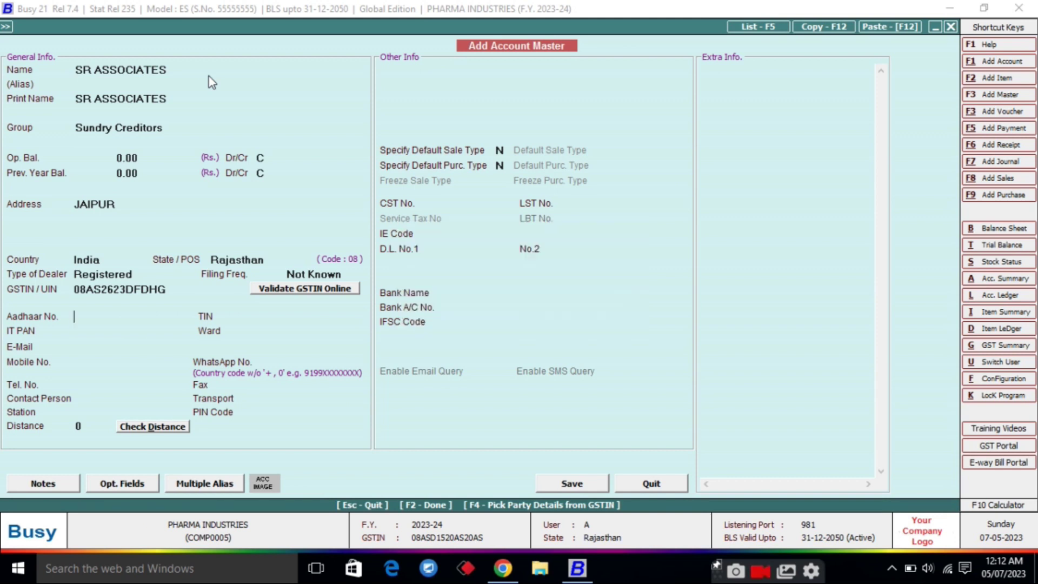
Fill in the party's mobile number and save the account, accepting its GSTIN for use in the purchase voucher
key(Return)
key(Return)
key(Return)
key(Return)
key(Return)
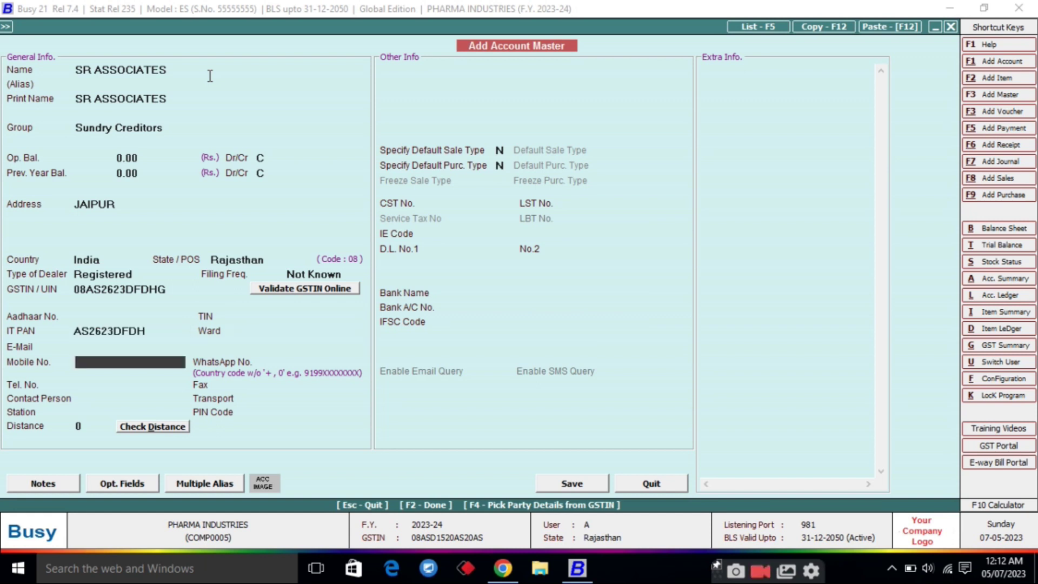
text(999999999999)
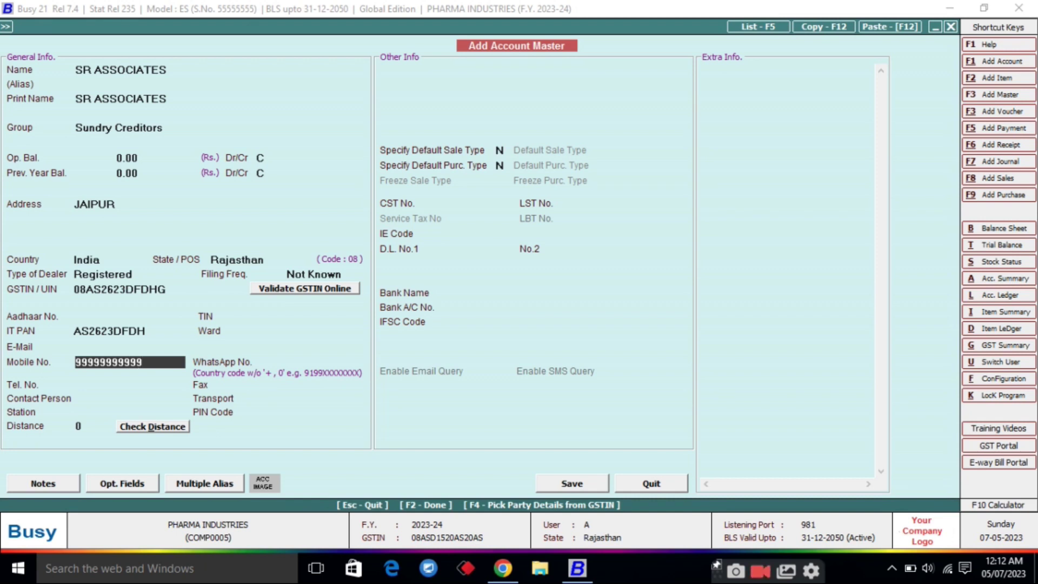
key(Return)
key(Return)
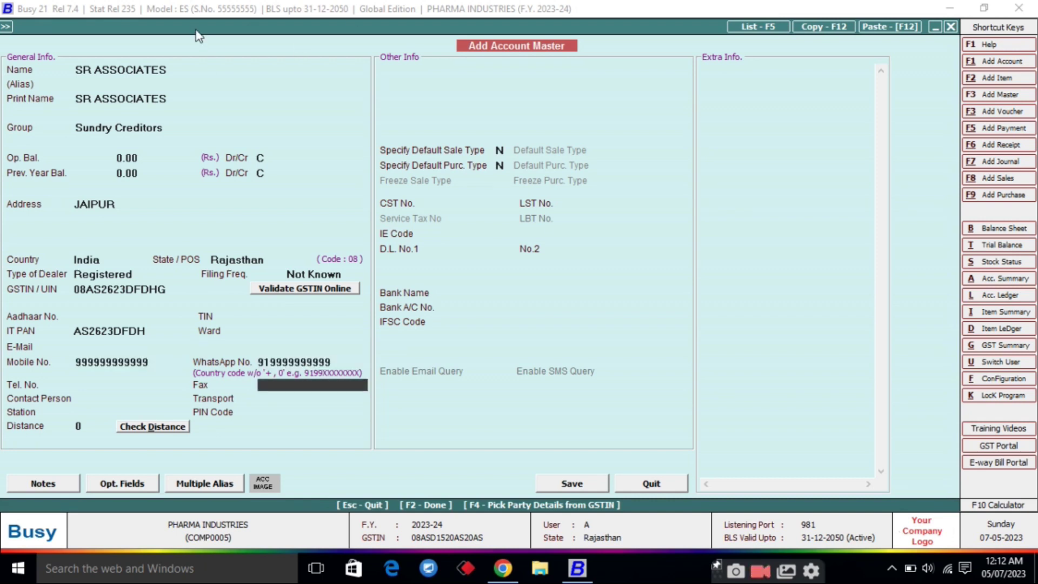
click(595, 489)
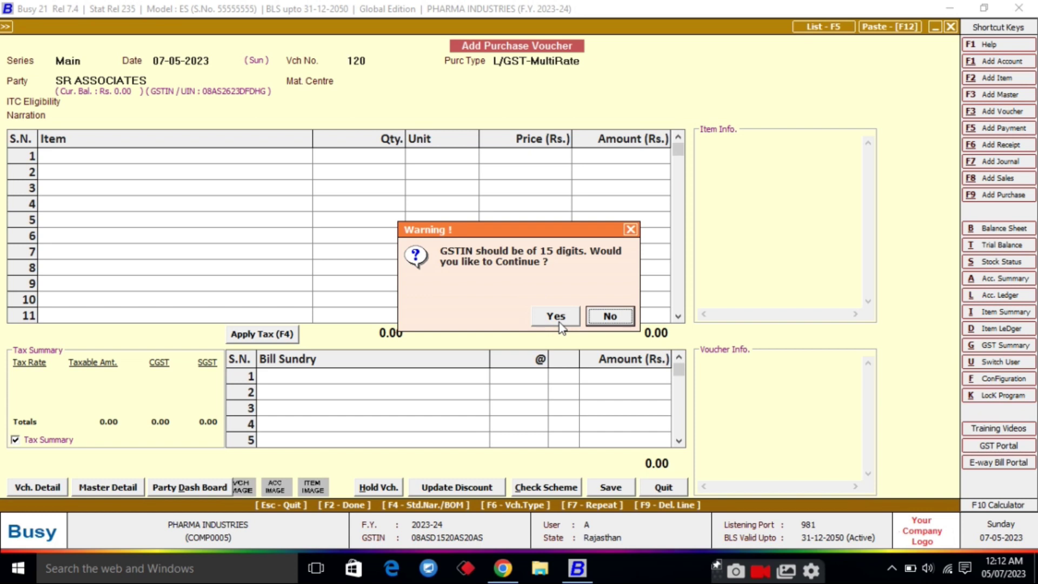
click(559, 322)
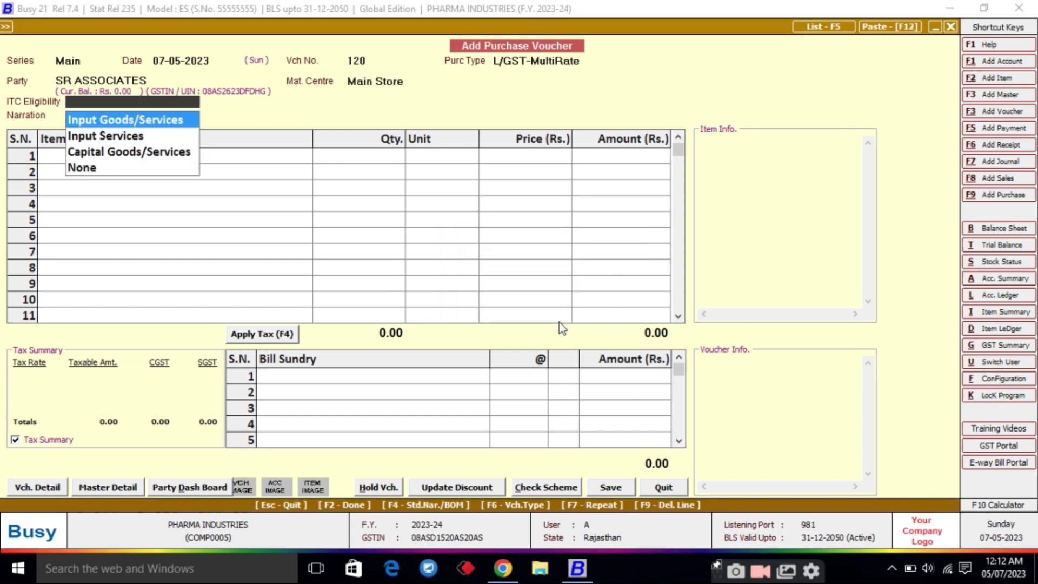
Set ITC eligibility to Input Goods/Services and add 10 strips of Augmentin 625 Duo 10 Tablet as the first item
key(Return)
key(Return)
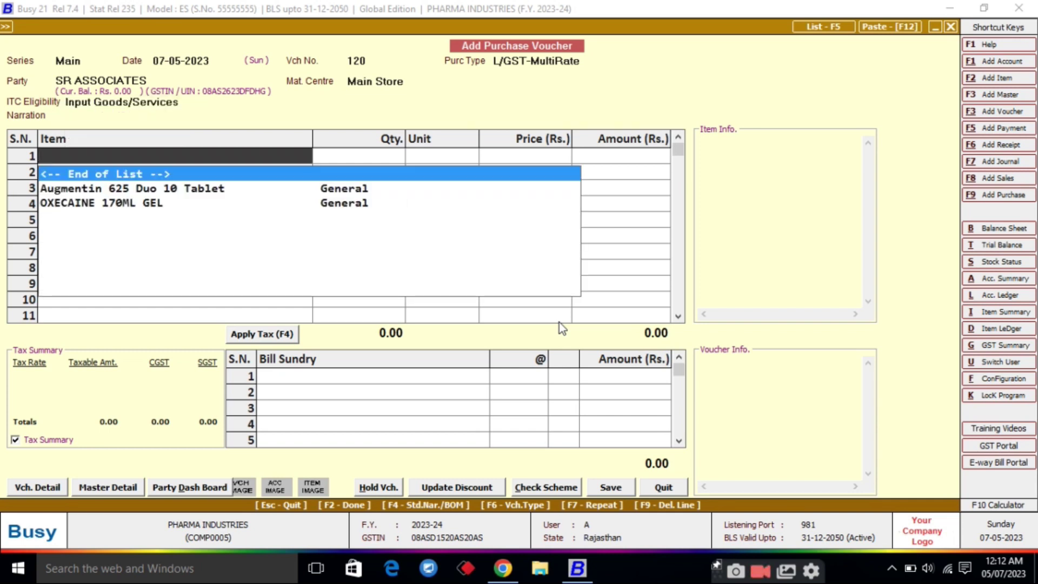
key(Down)
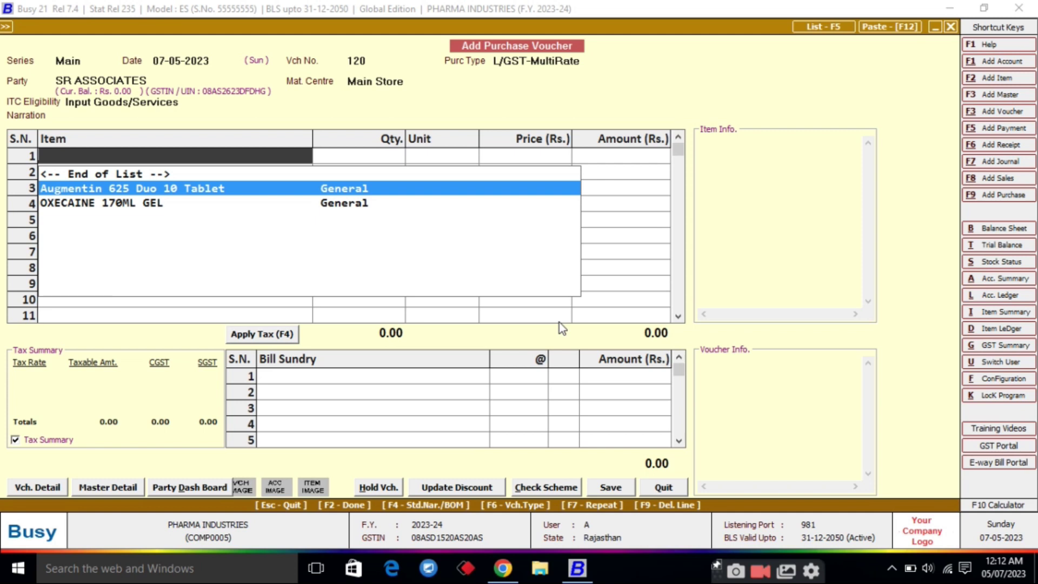
key(Return)
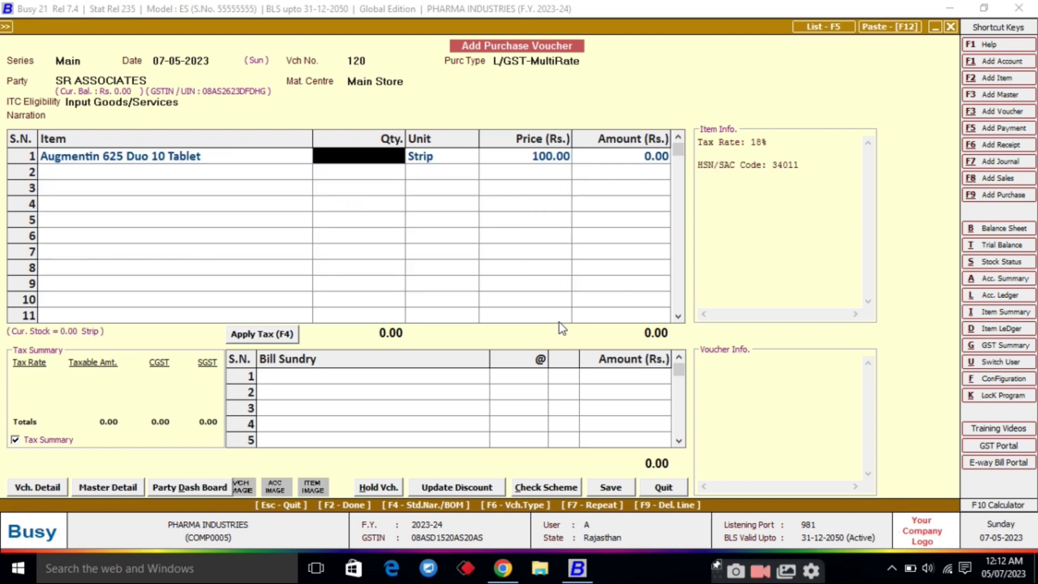
text(10)
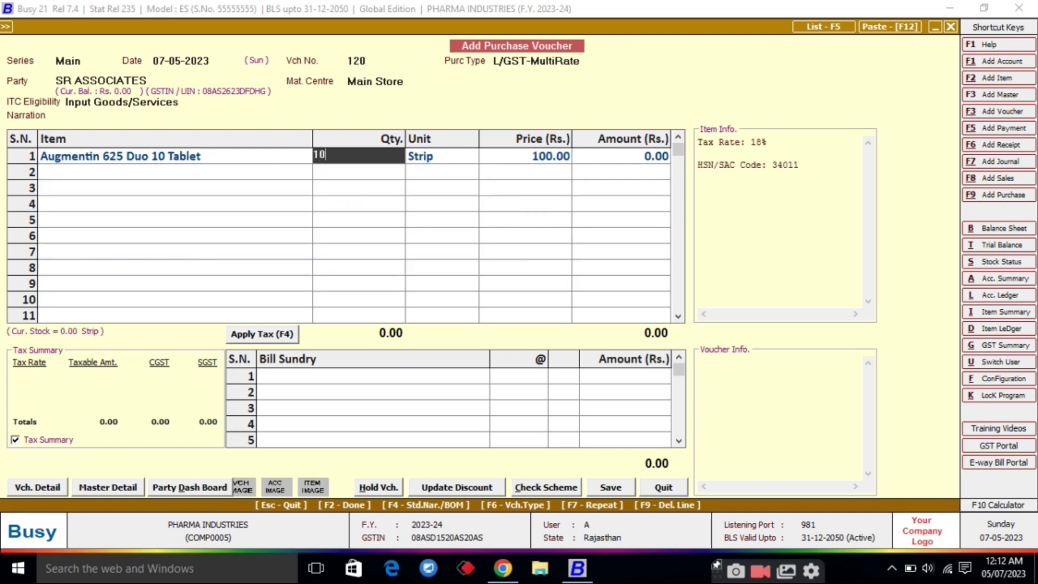
key(Return)
key(Return)
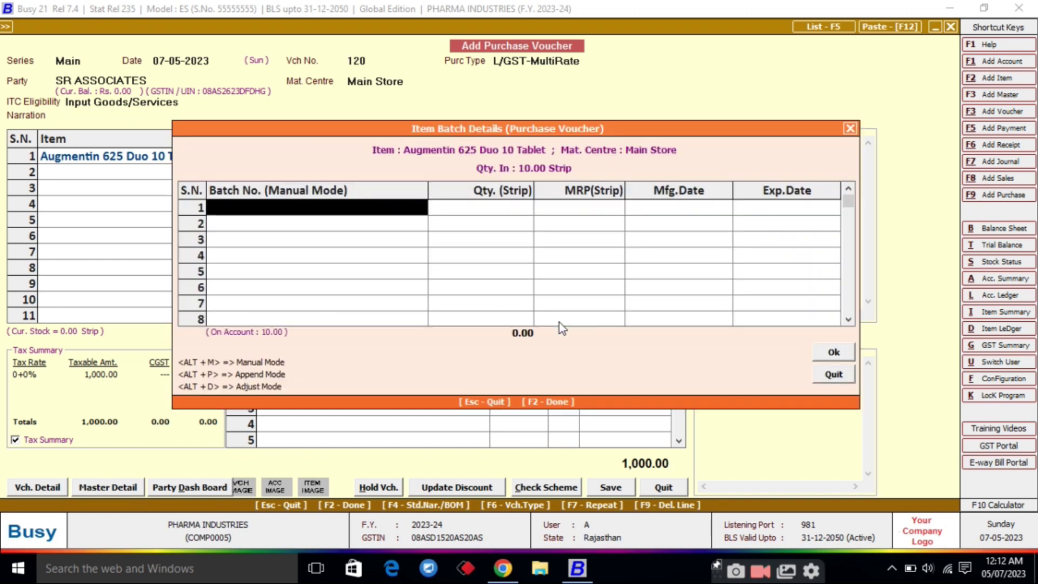
Assign the 10 Augmentin strips to batch 12452 with MRP 199, manufacturing Jan-2023 and expiry Jul-2025, and accept the price of 100
text(12452)
key(Return)
key(Return)
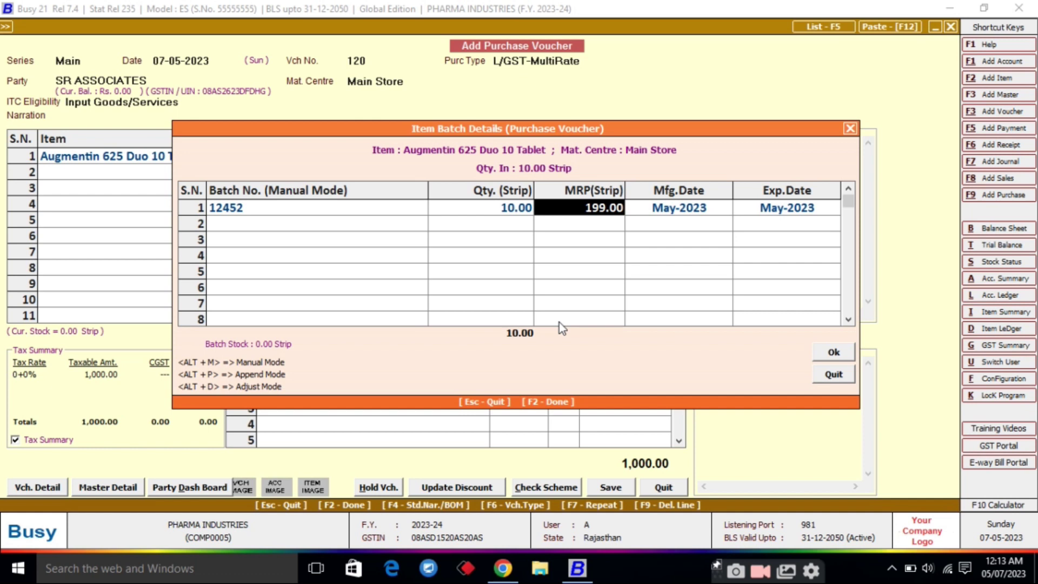
key(Return)
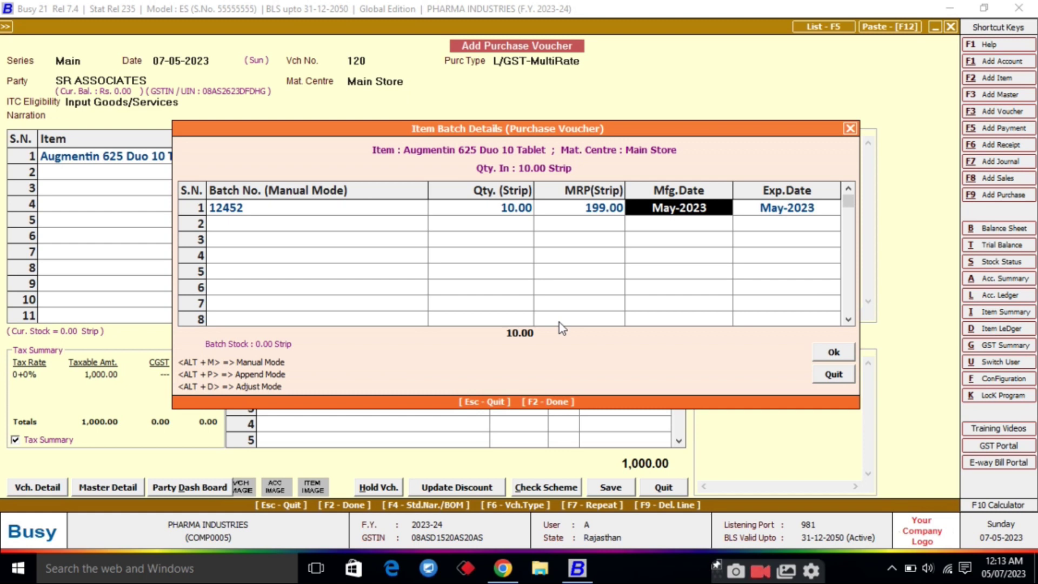
text(1)
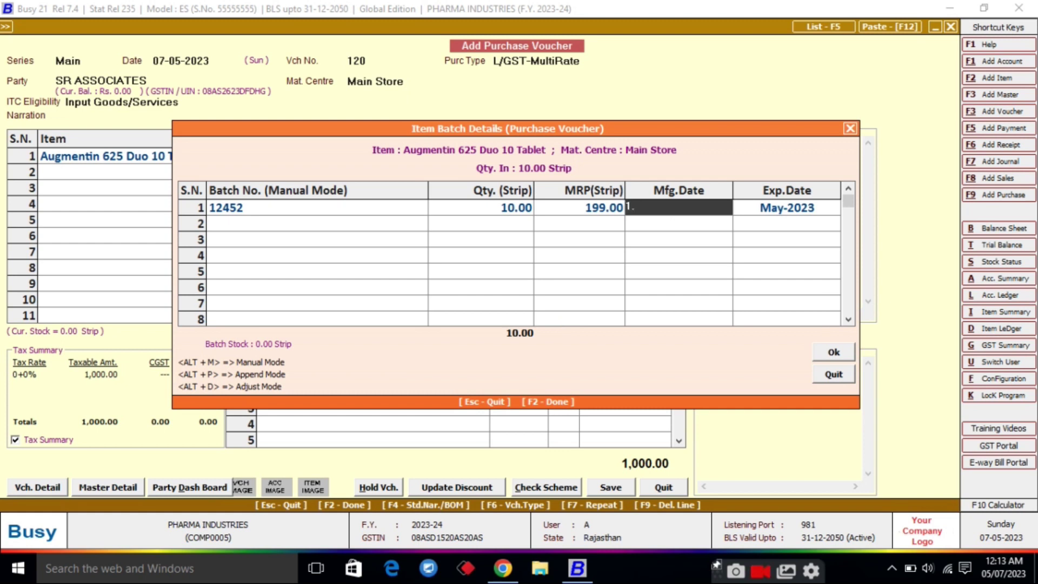
key(Return)
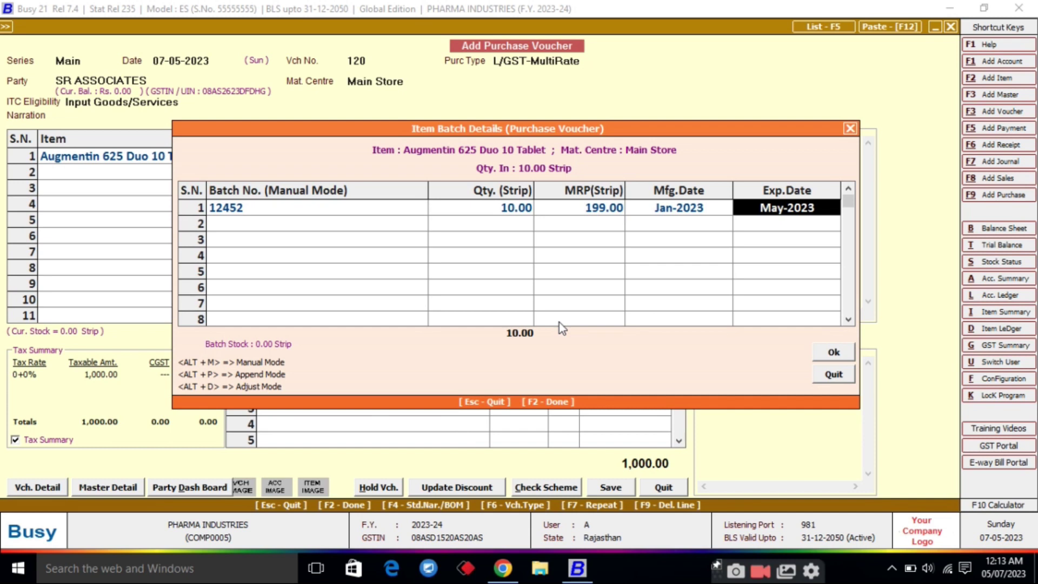
text(7-25)
key(Return)
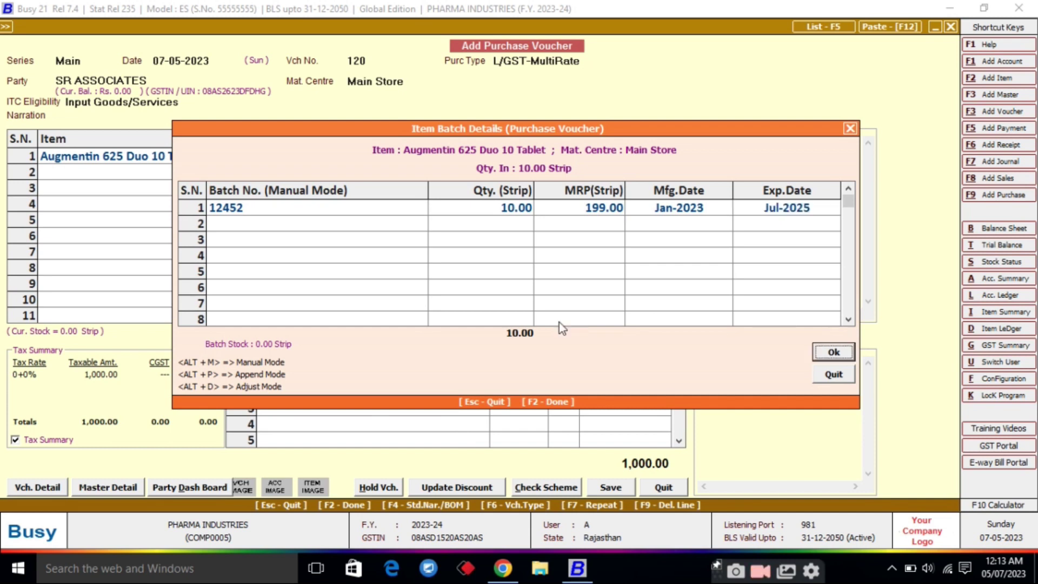
key(Return)
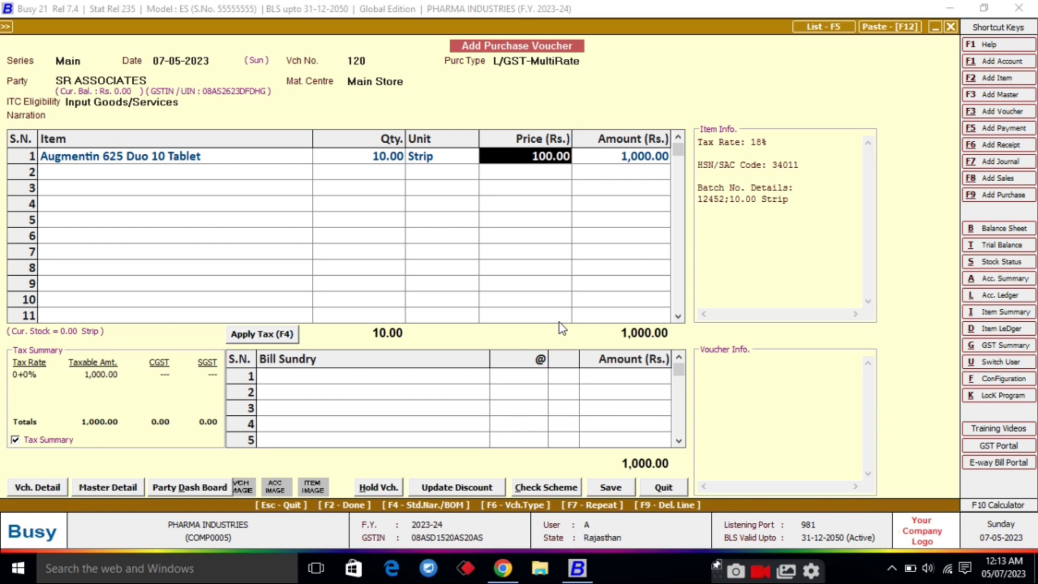
key(Return)
key(Return)
Start a new item master for the second row named DALO 650 ML, with group General and unit Strip
key(Down)
key(Down)
key(Up)
key(Down)
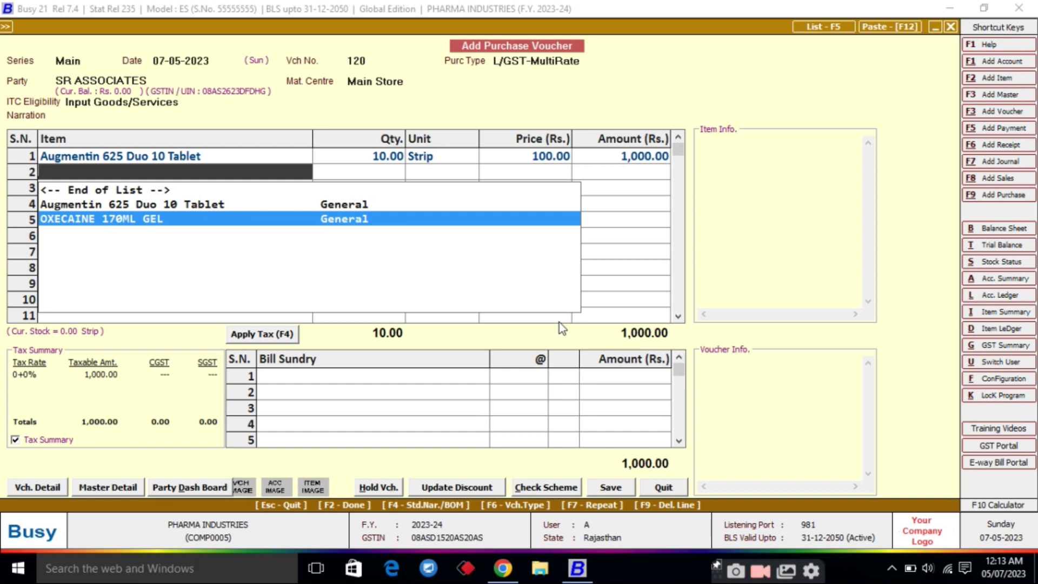
key(alt+F2)
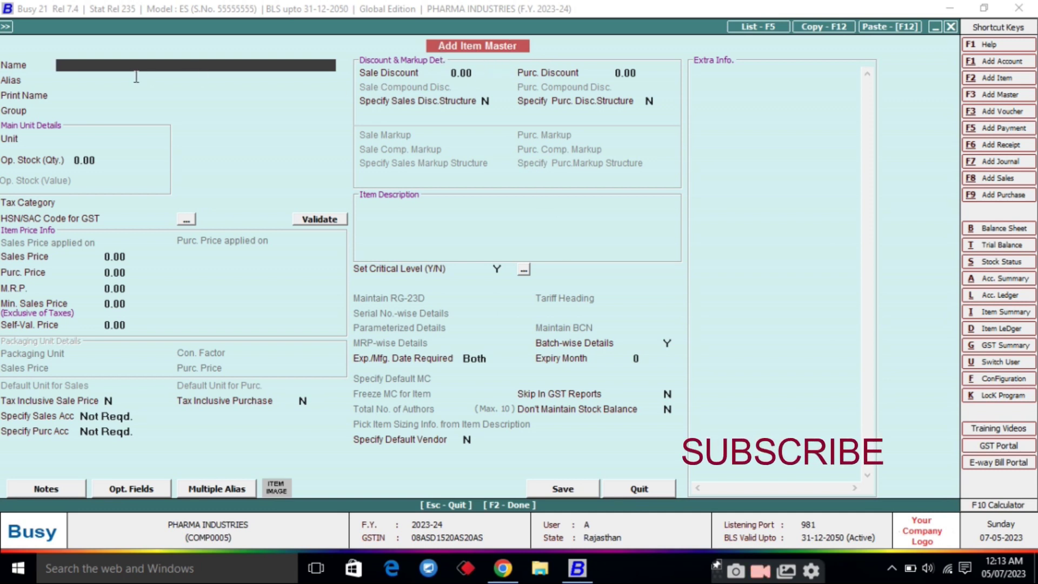
text(DALO 650 ML)
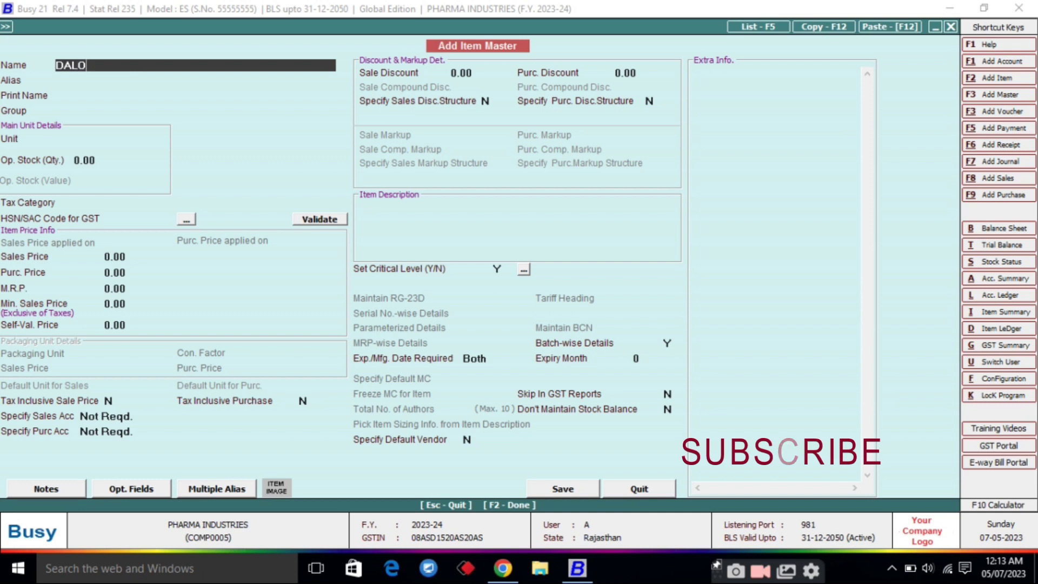
key(Return)
key(Return)
key(Return)
key(Return)
key(Return)
key(Return)
Set the new item's tax category to GST 18% and its HSN/SAC code to 3001
key(Down)
key(Down)
key(Down)
key(Return)
text(3001)
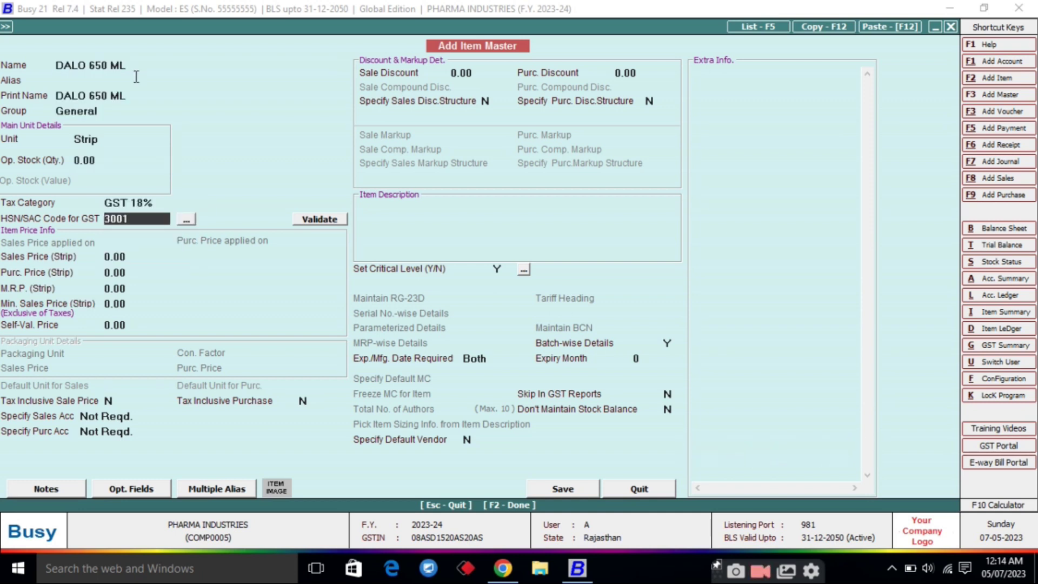
key(Return)
Set the item's sales price to 50 and purchase price to 25, and save it into the voucher
text(50)
key(Return)
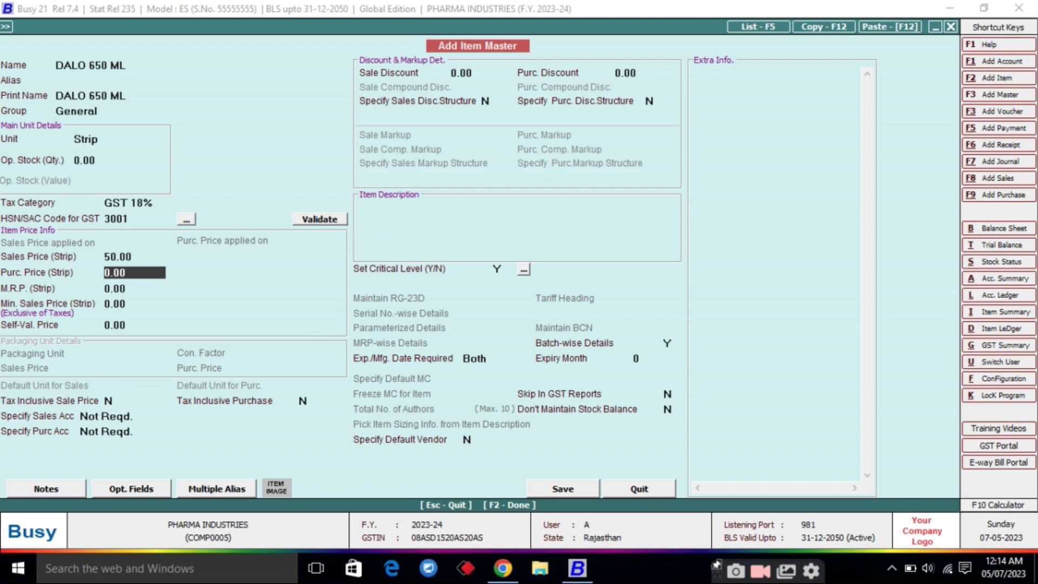
text(25)
key(Return)
key(F2)
key(Return)
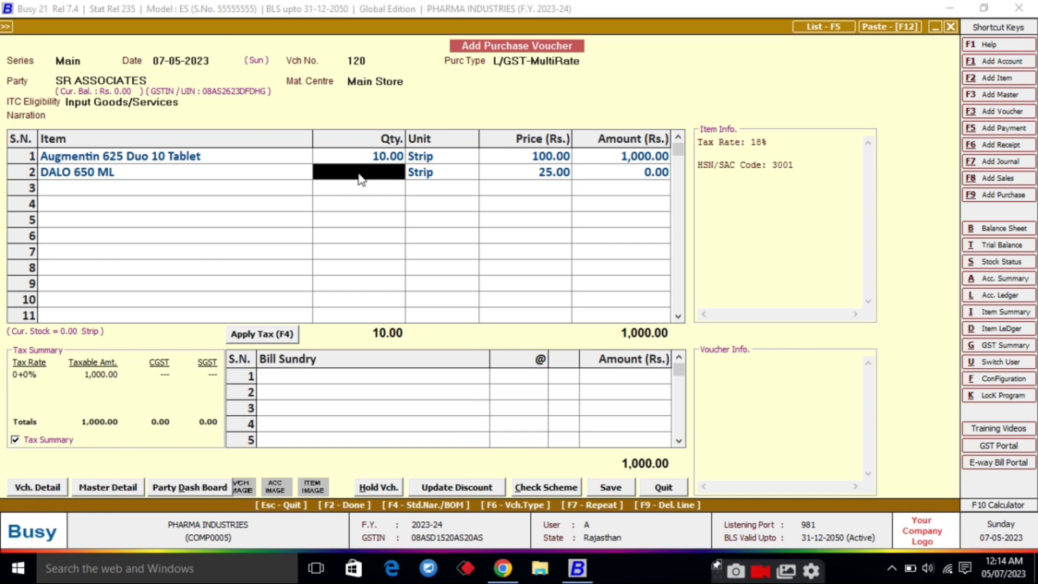
Enter 20 strips of DALO 650 ML and assign them to batch 11235 with MRP 50
text(20)
key(Return)
key(Return)
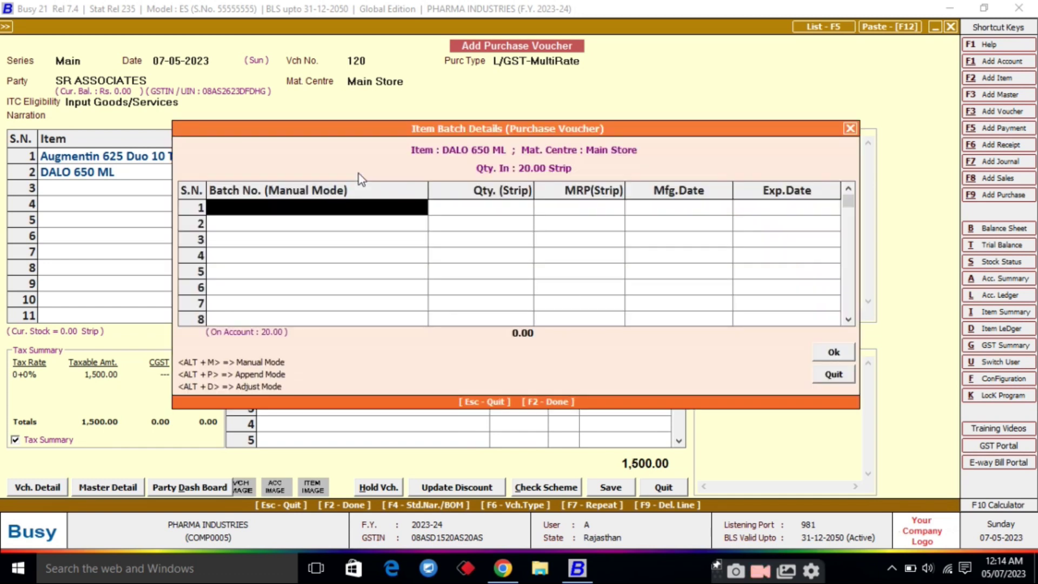
text(11235)
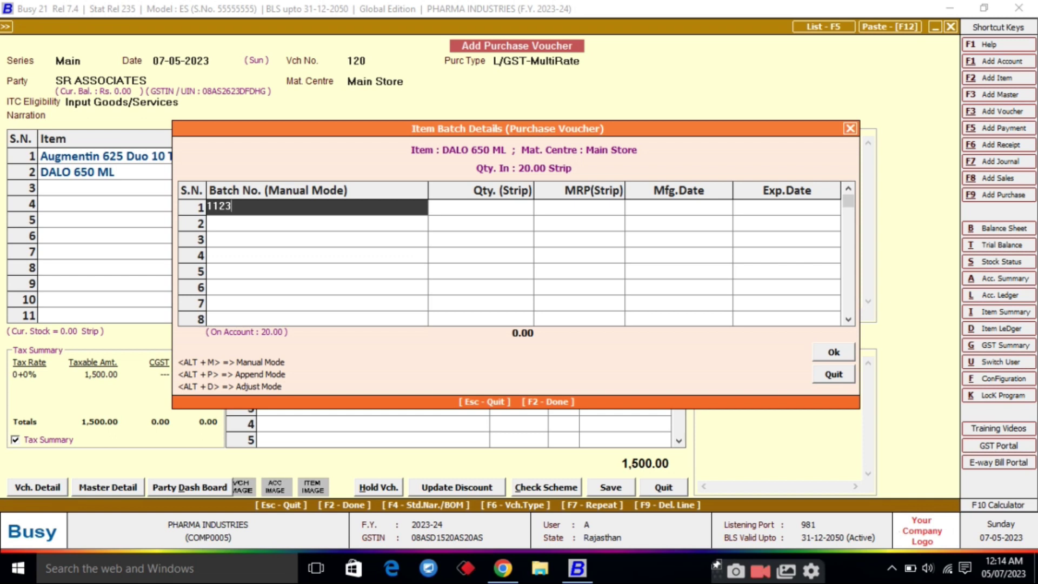
key(Return)
key(Return)
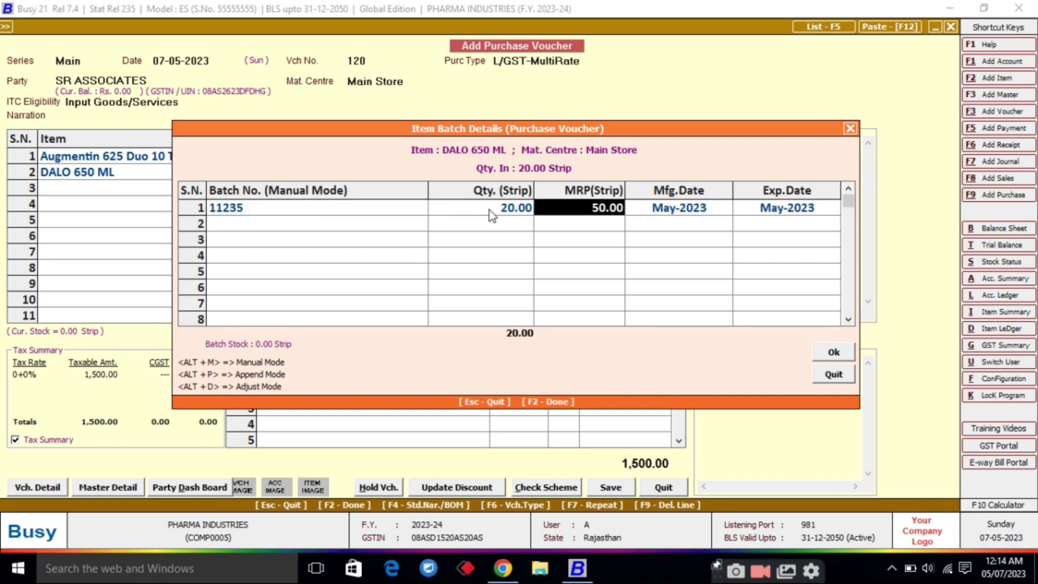
key(Return)
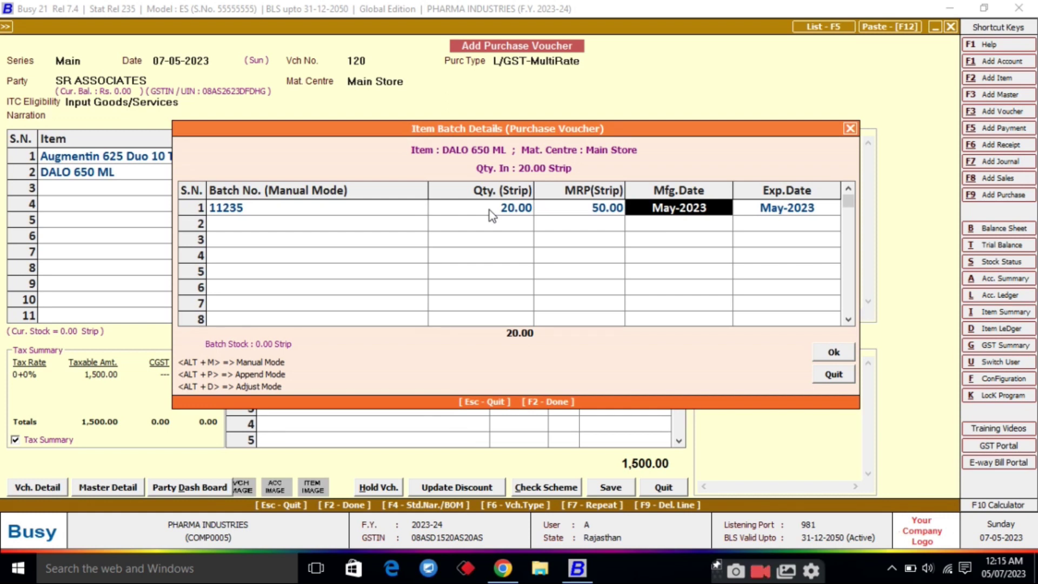
Set batch 11235's manufacturing date to 2-23 and expiry date to 3-26, and complete the item row
text(2-23)
key(Return)
text(3-26)
key(Return)
key(Return)
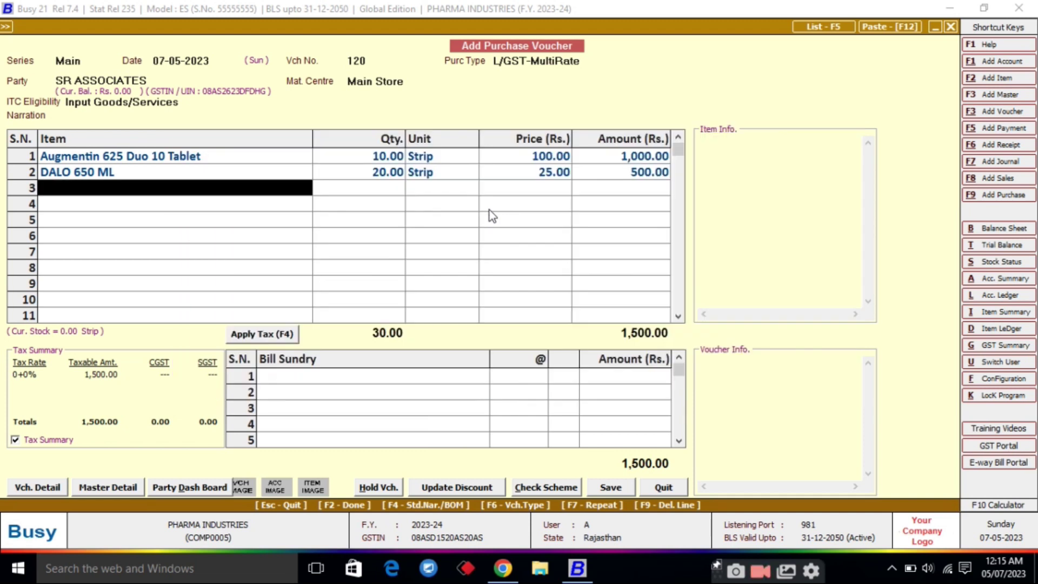
Finish the item list and add a 2% Discount as the first bill sundry
key(Return)
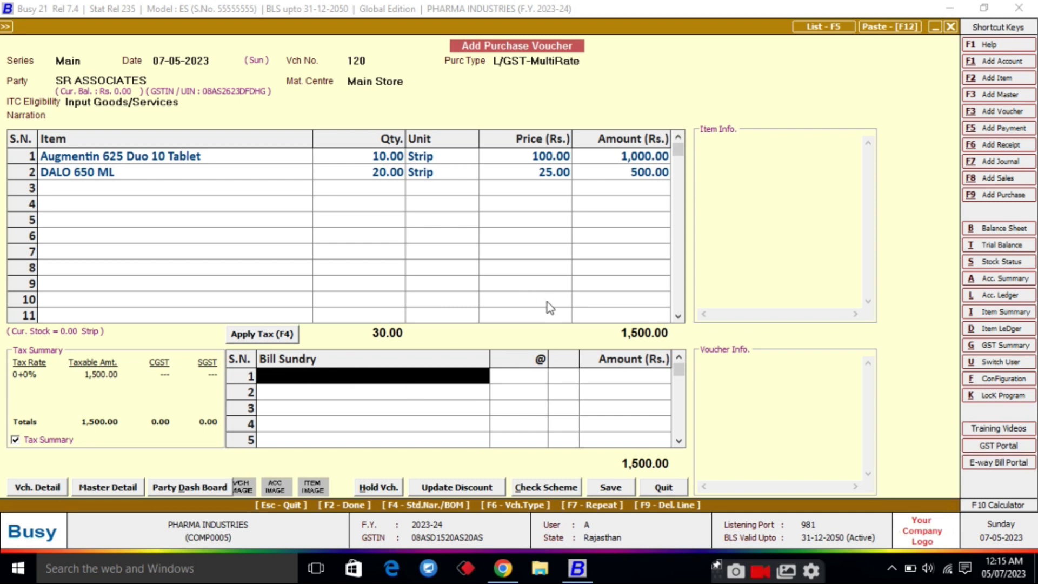
text(d)
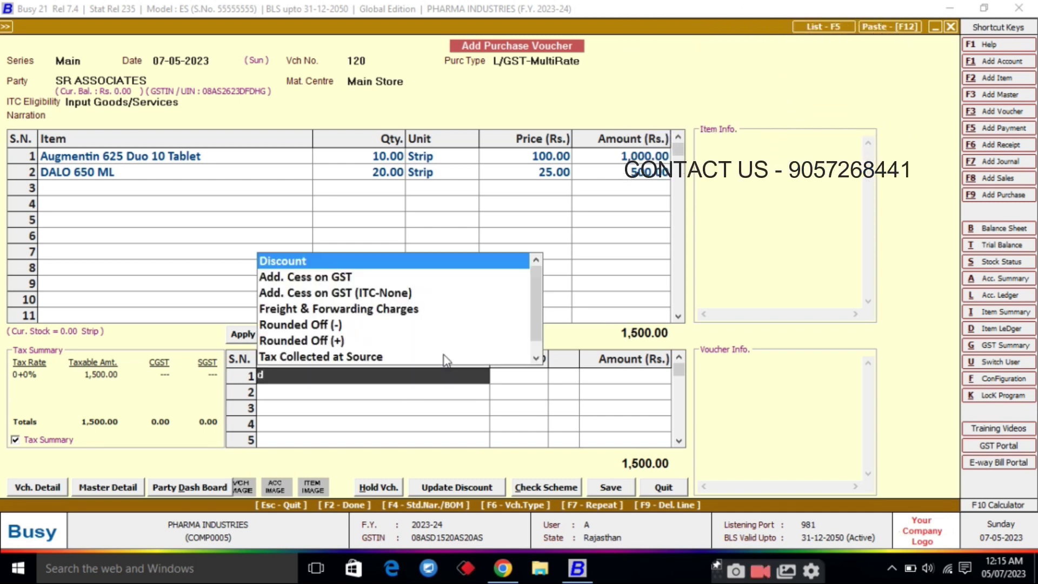
key(Return)
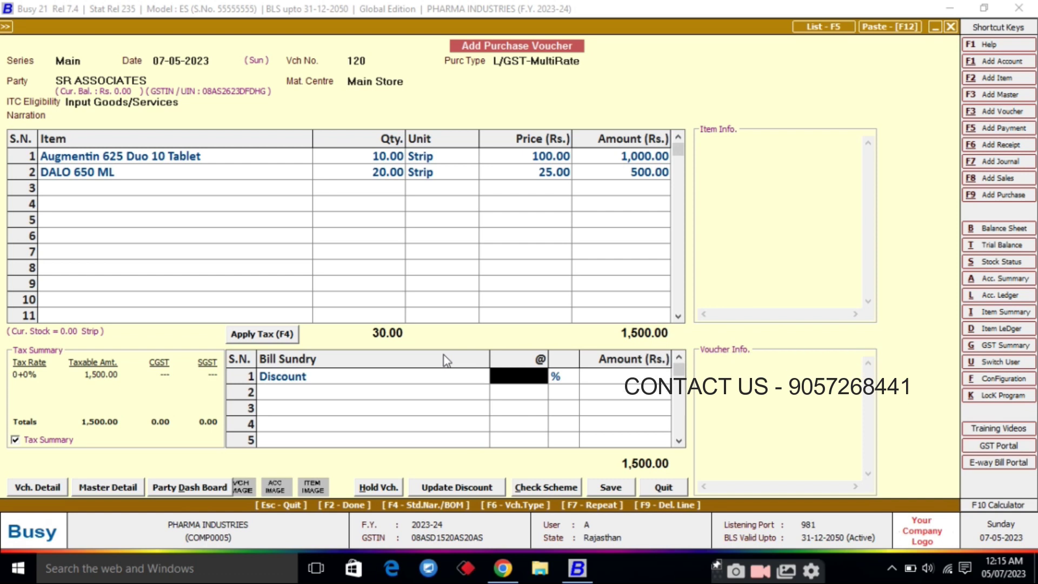
text(2)
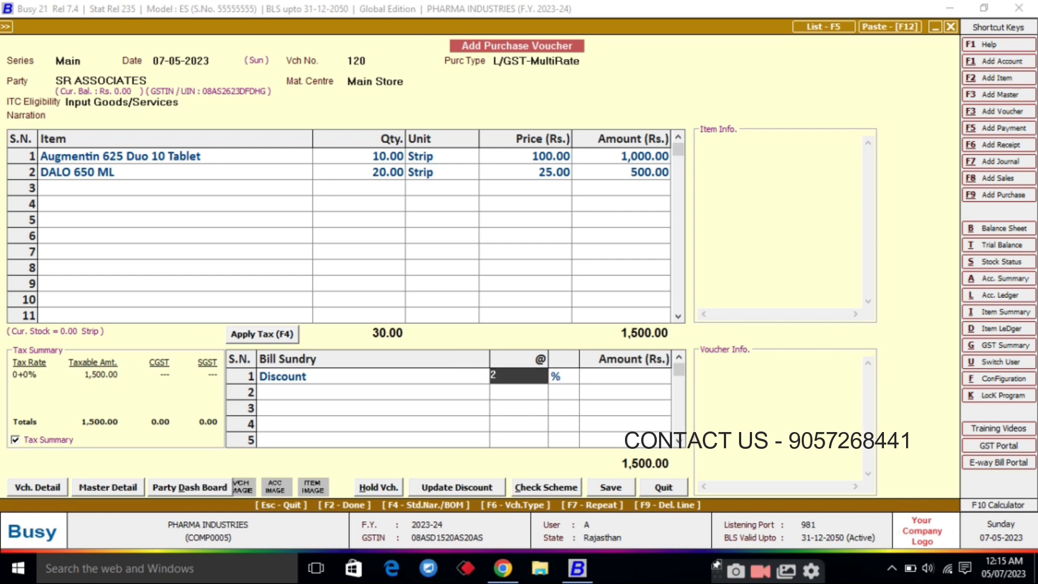
key(Return)
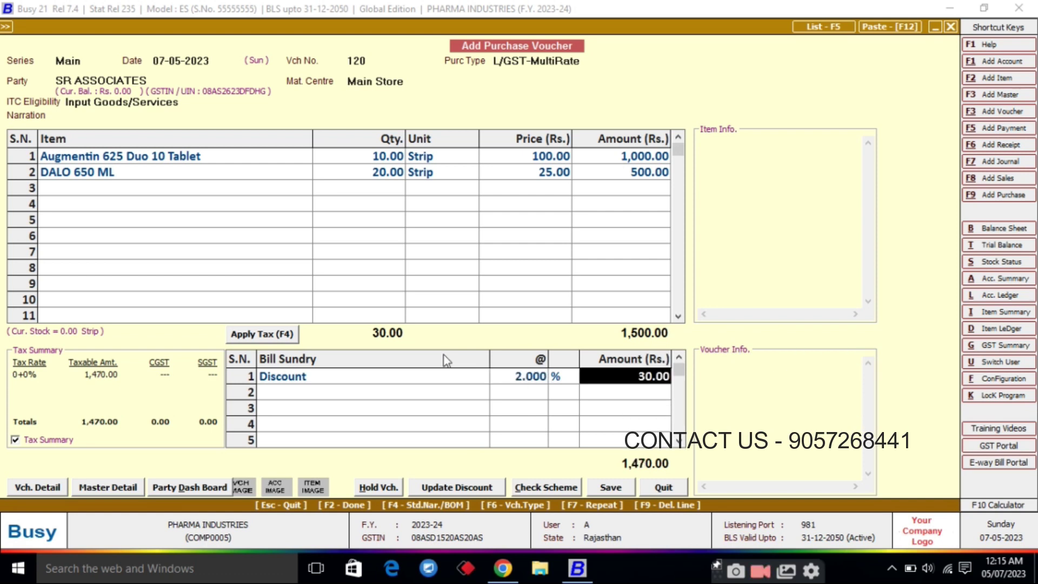
key(Return)
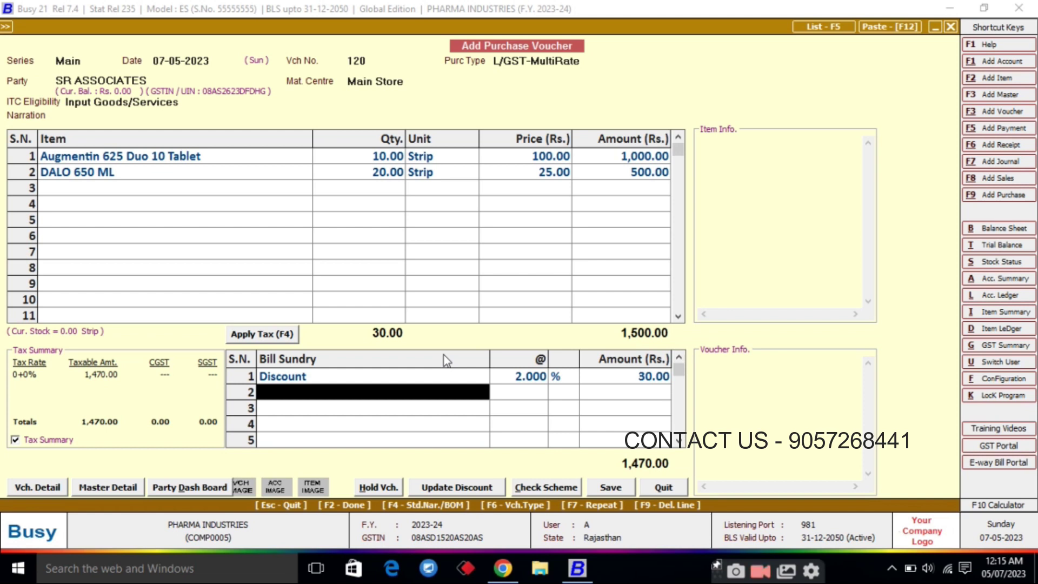
Apply GST to the purchase voucher and save it, continuing despite the GSTIN length
click(283, 340)
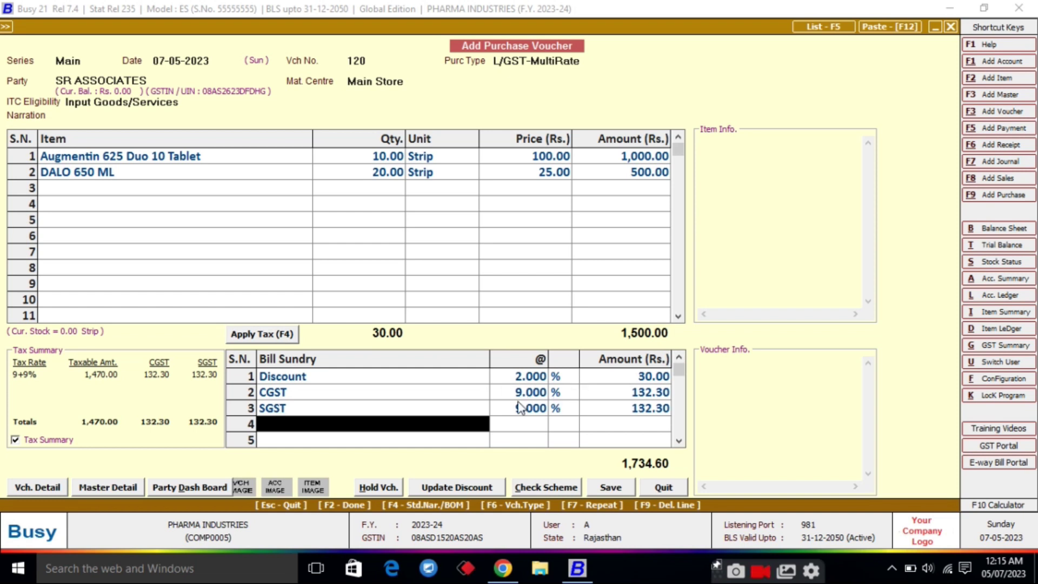
click(611, 488)
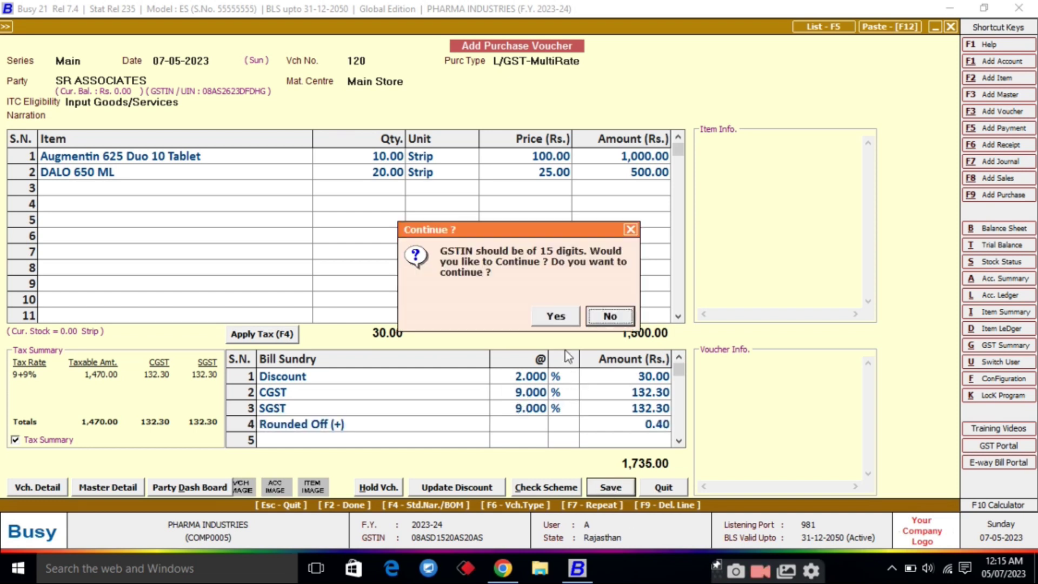
click(555, 316)
click(527, 336)
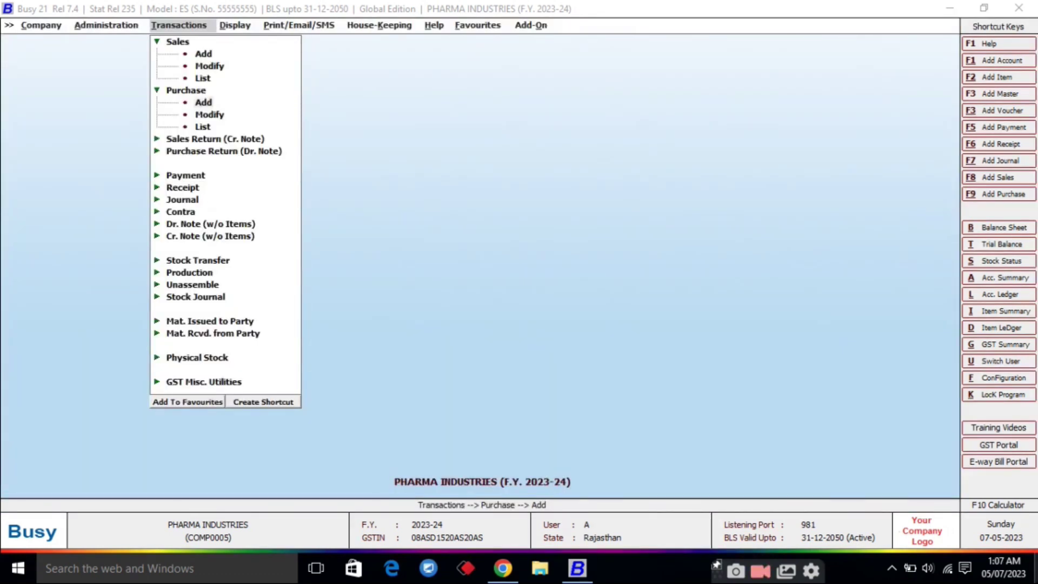
Open the saved purchase voucher of the Main series for modification to review it, and close it without changes
click(218, 114)
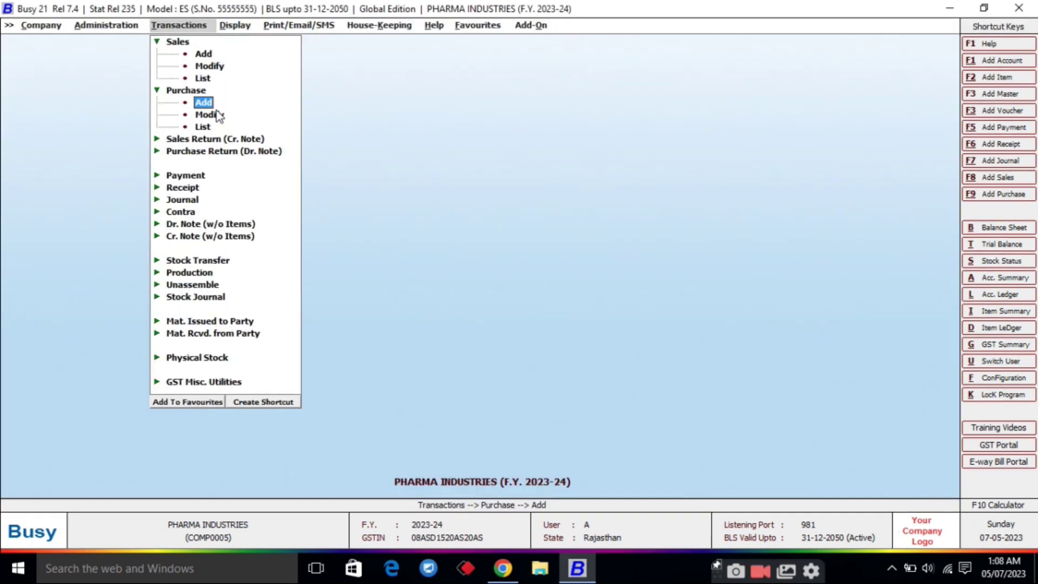
click(218, 114)
key(Return)
key(Return)
key(Return)
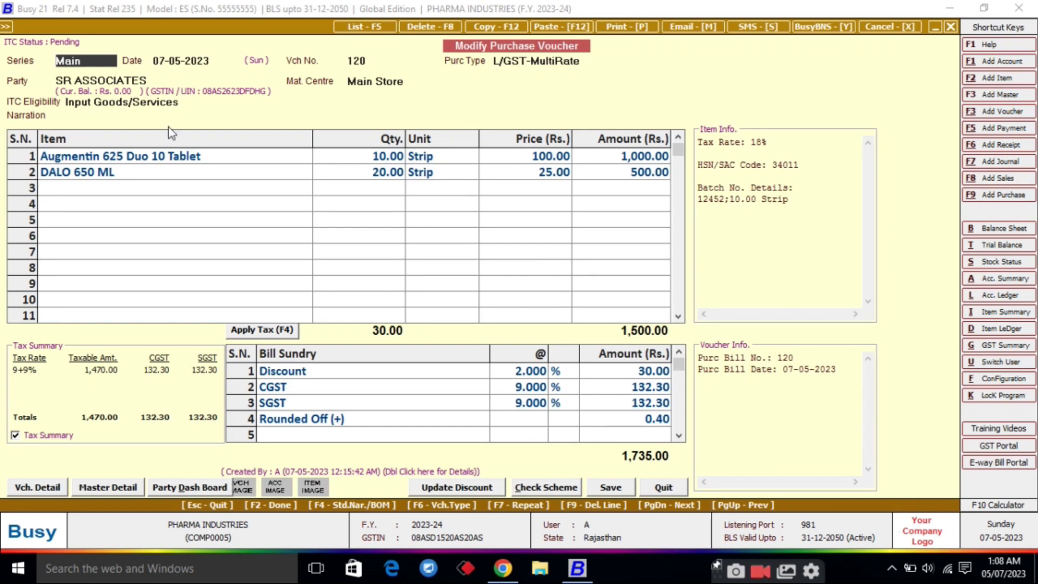
key(Escape)
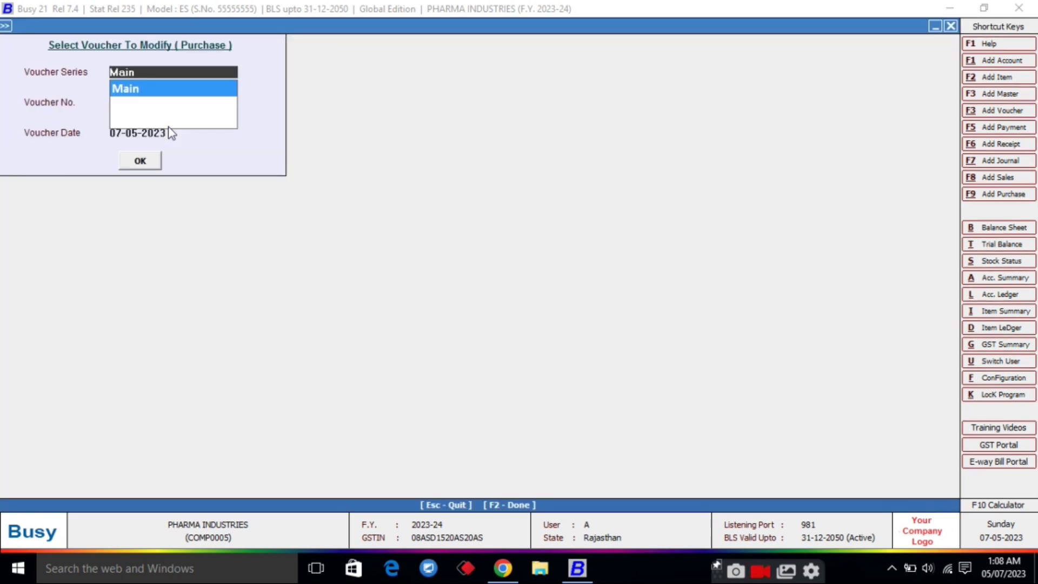
key(Escape)
List all purchase vouchers from 01-04-2023 to 07-05-2023 on screen with default options, and open the SR ASSOCIATES voucher for review
key(Down)
key(Return)
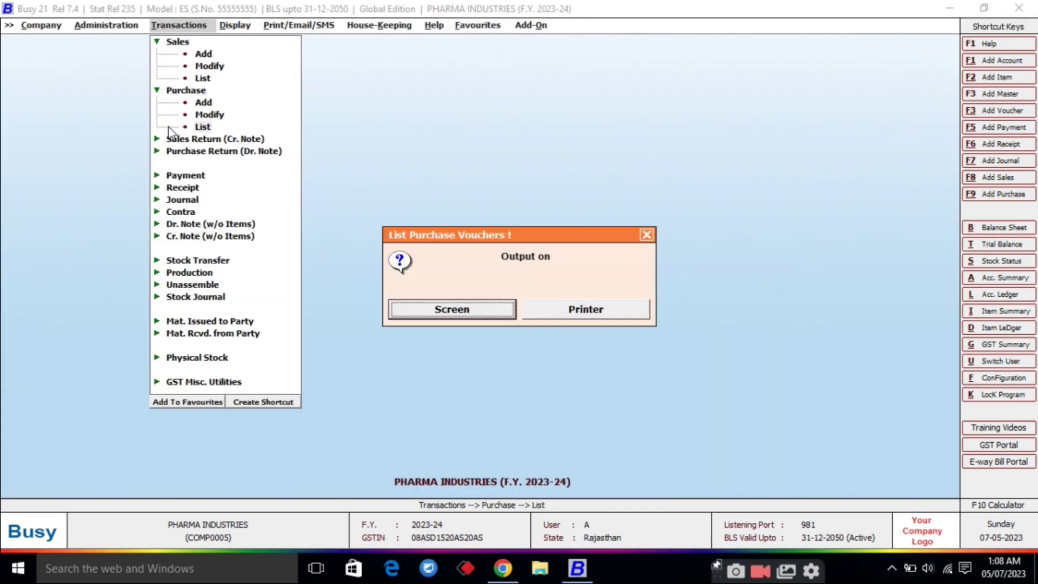
key(Return)
key(Return)
key(Return)
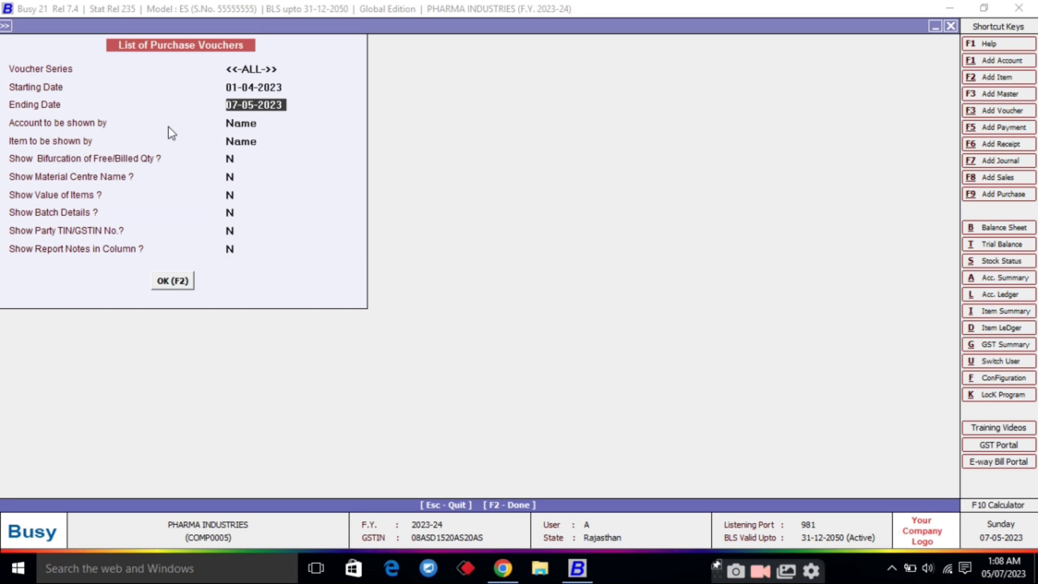
key(Return)
key(Return)
key(Return)
key(Return)
key(Return)
key(Return)
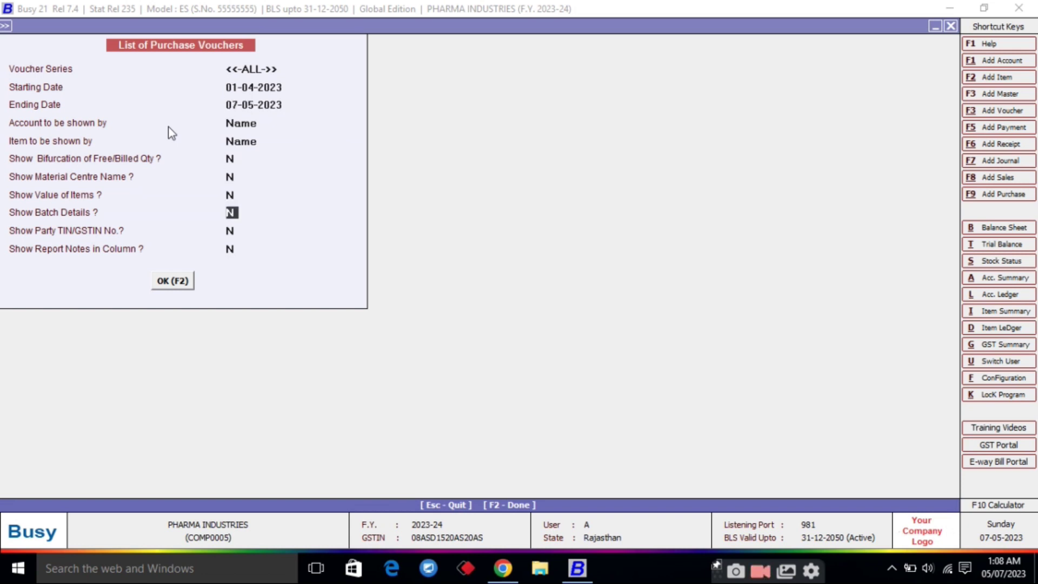
key(Return)
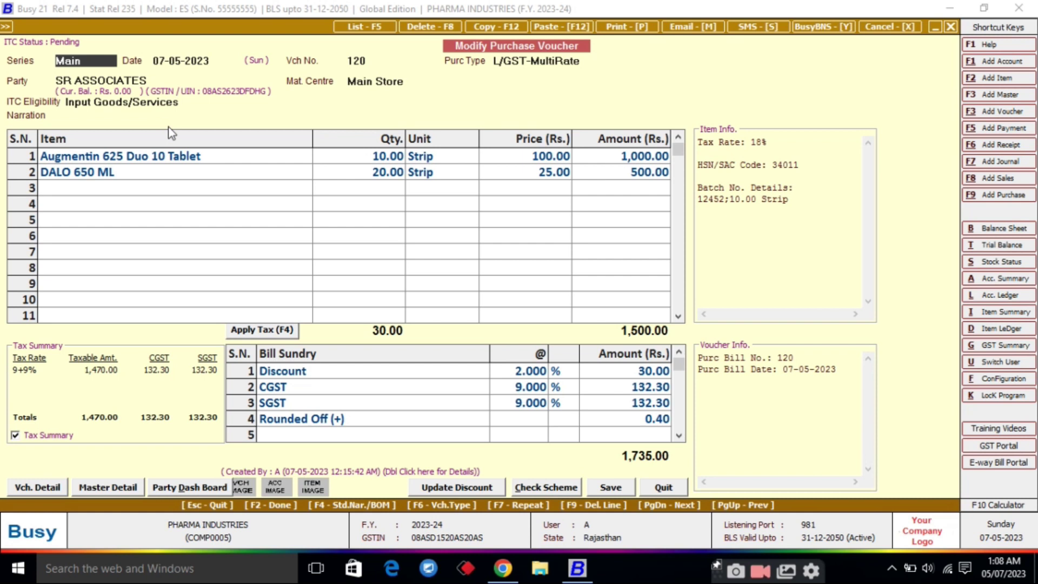
key(Escape)
key(Escape)
key(Escape)
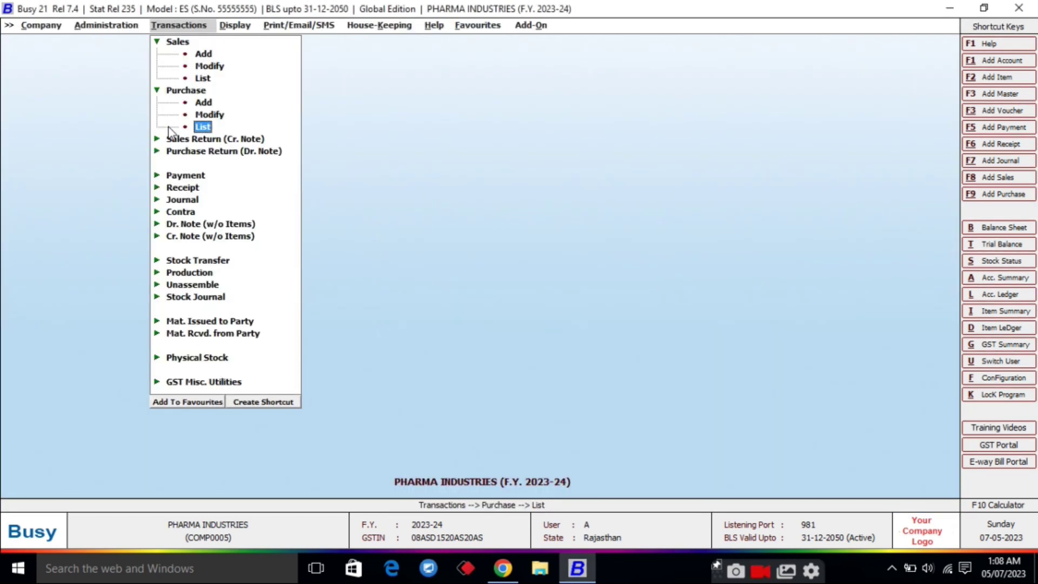
Leave the purchase voucher list and start a new sales voucher in the Main series with Cash as the party
key(Escape)
key(Up)
key(Up)
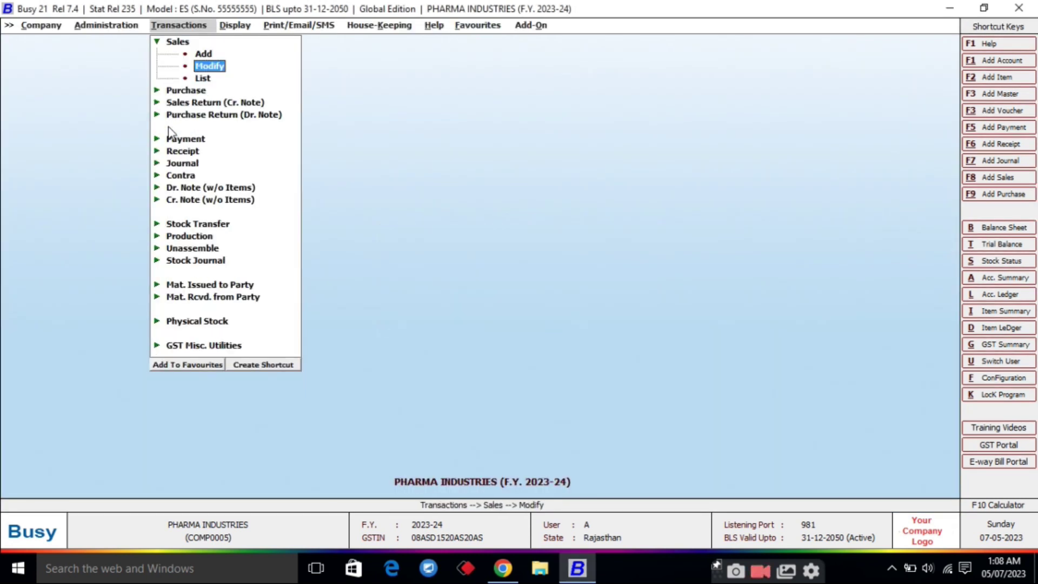
key(Up)
key(Return)
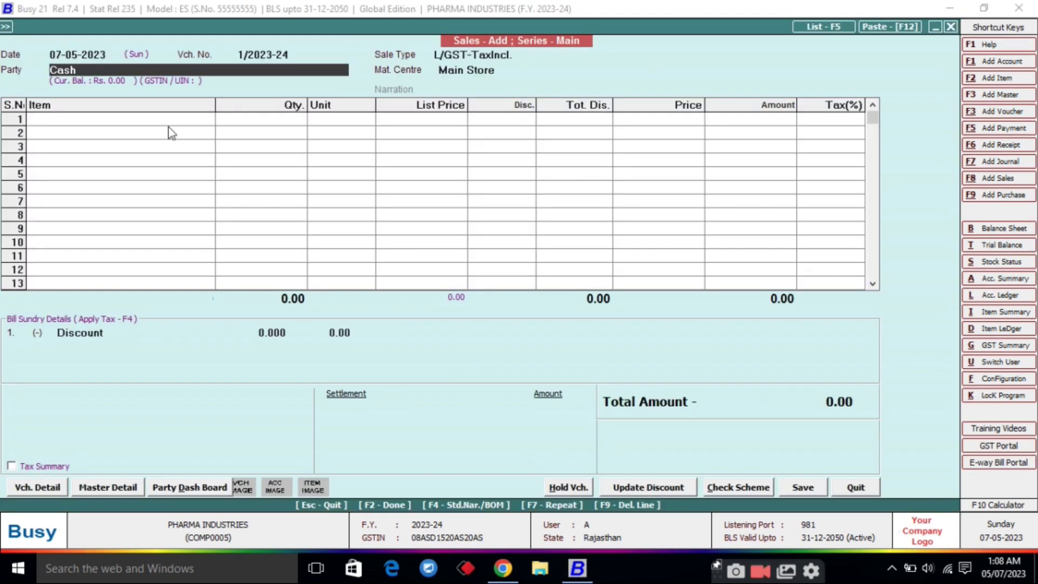
click(343, 59)
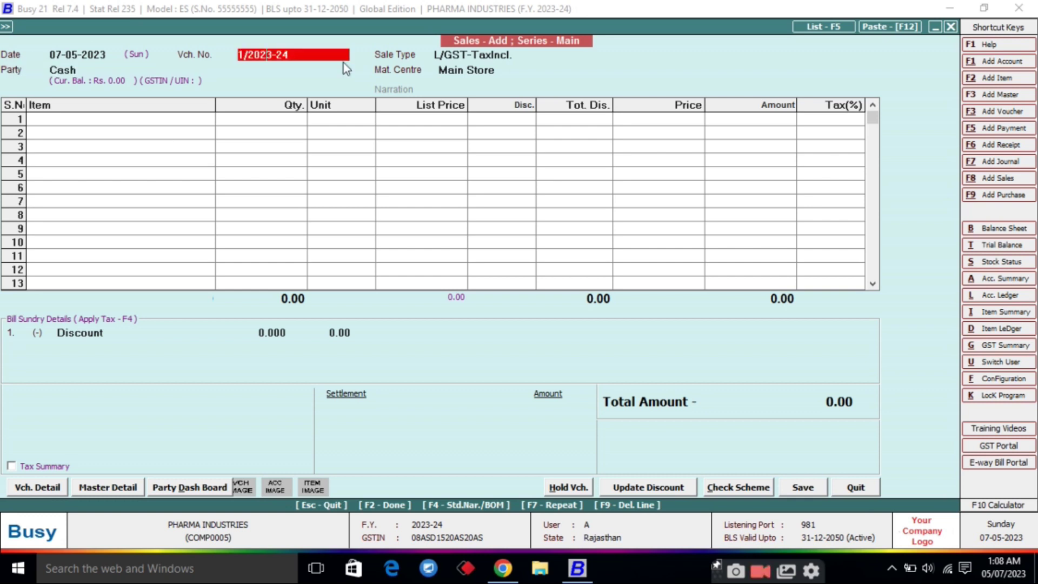
click(85, 70)
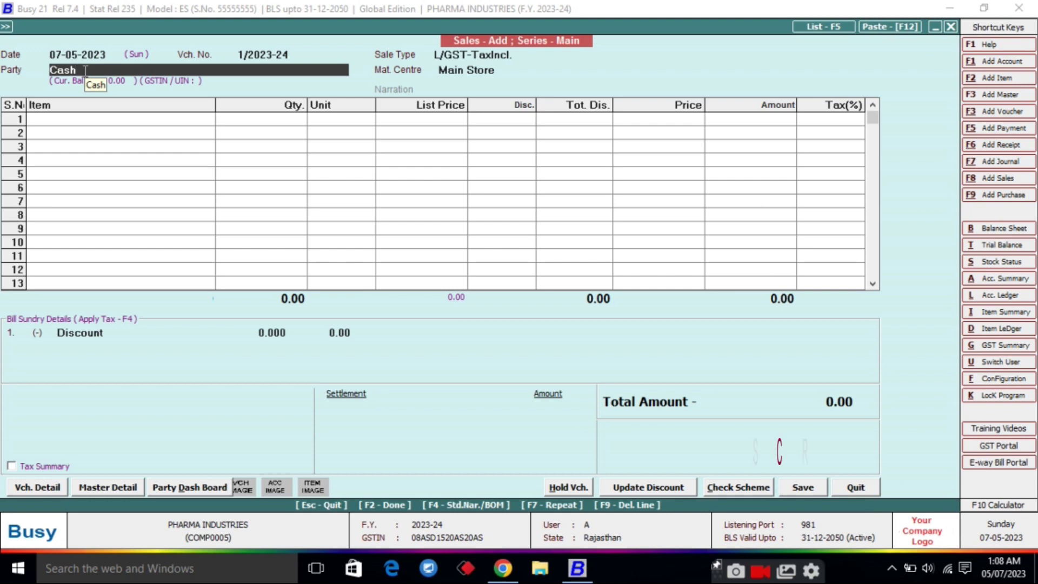
Fill in the billing/shipping details as an Un-Registered dealer with the customer's mobile number, name and address
key(Return)
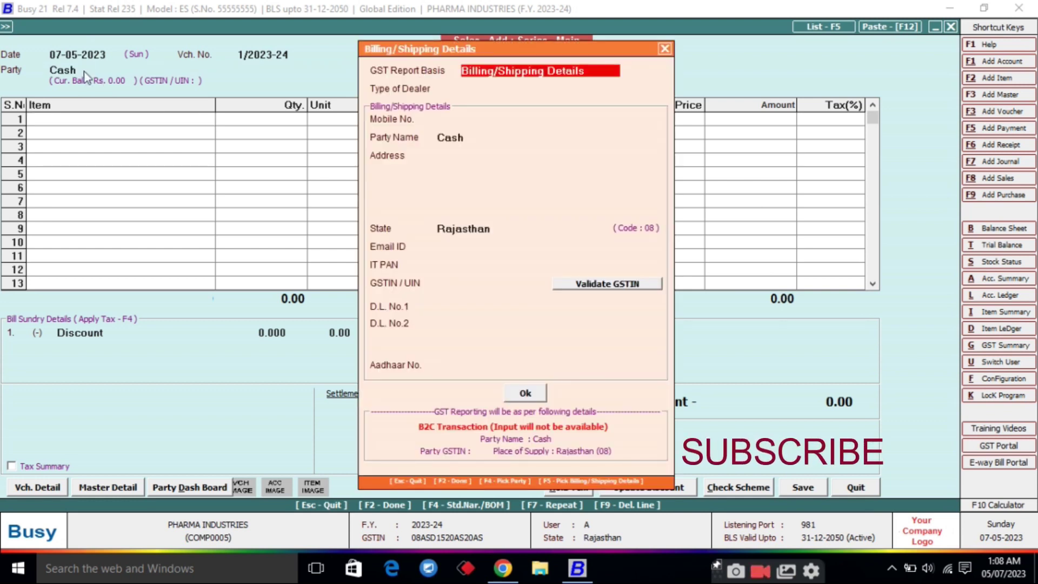
key(Return)
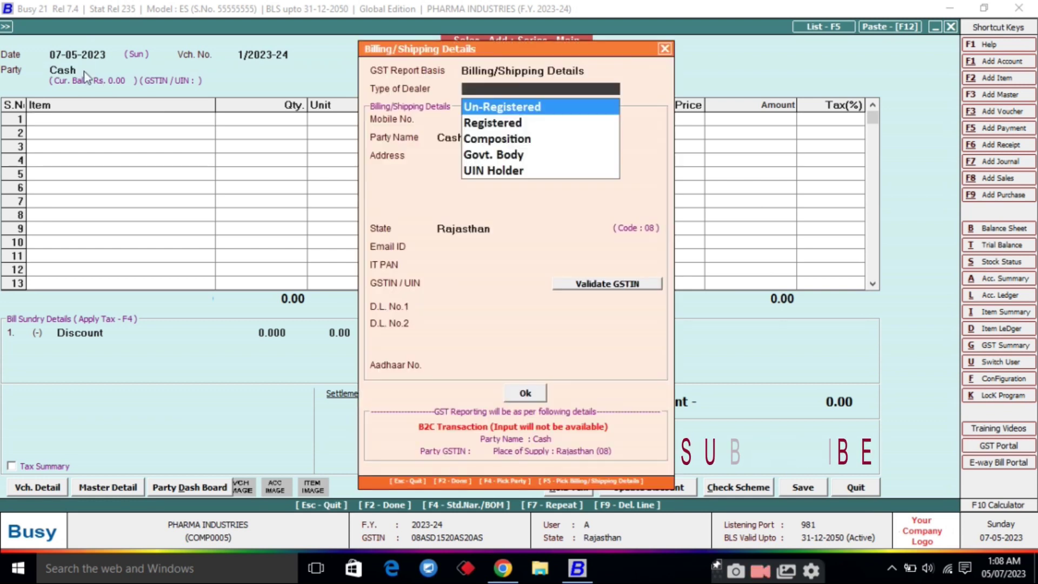
key(Return)
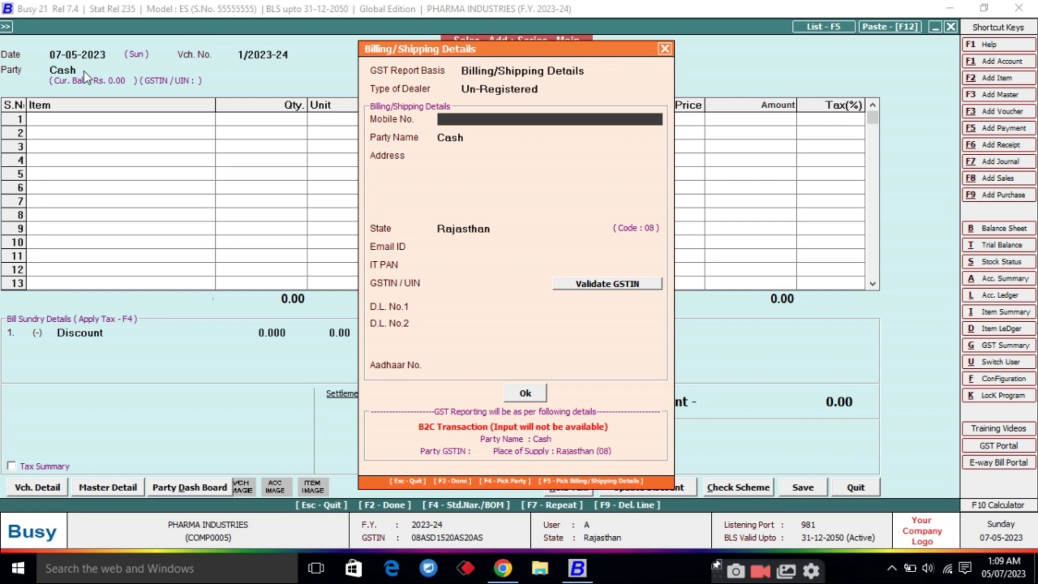
text(99999999)
key(Return)
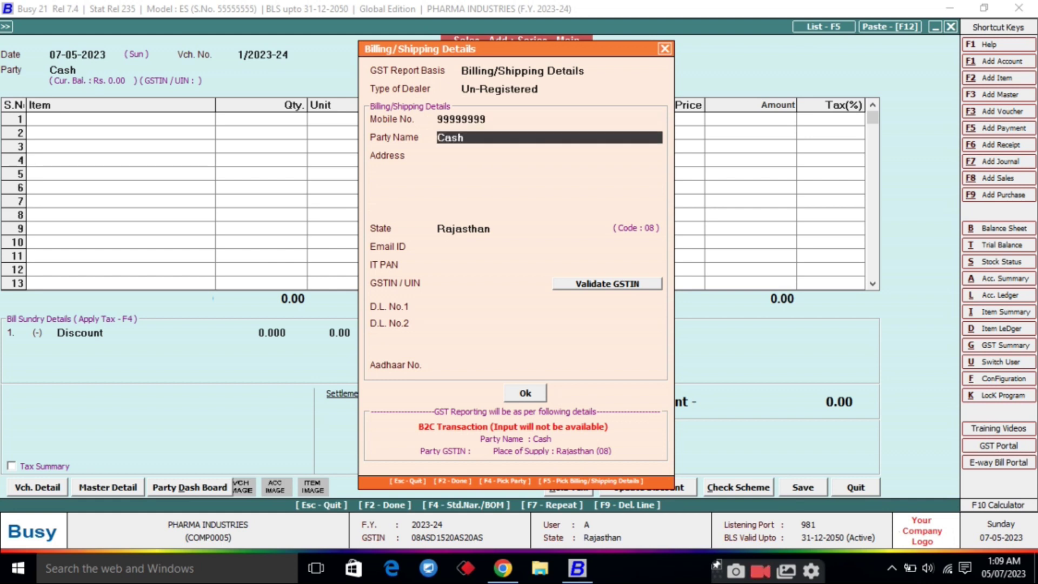
text(BHARAT)
key(Return)
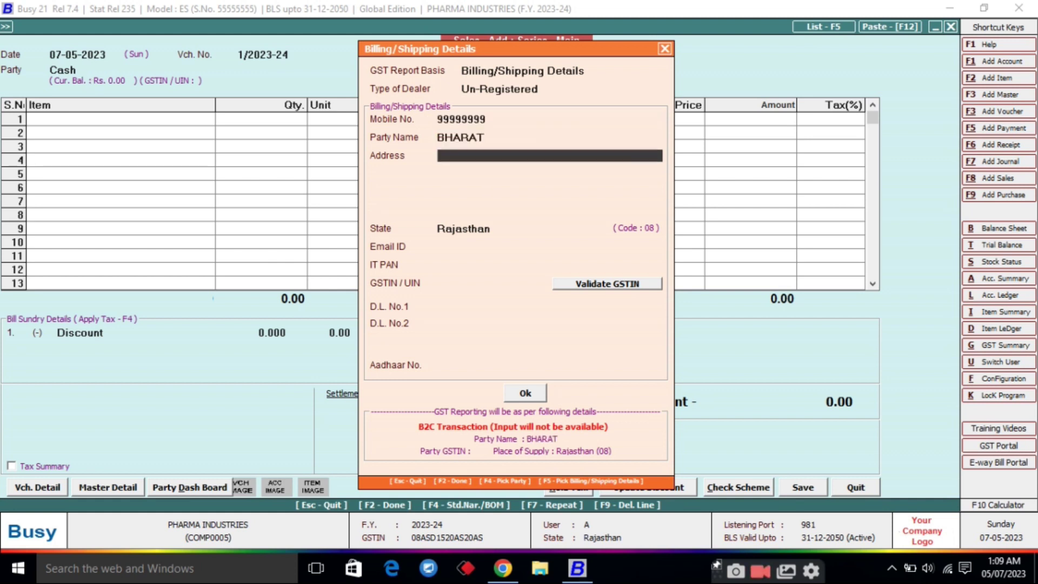
text(KOTA)
key(Return)
key(Return)
key(Return)
key(Return)
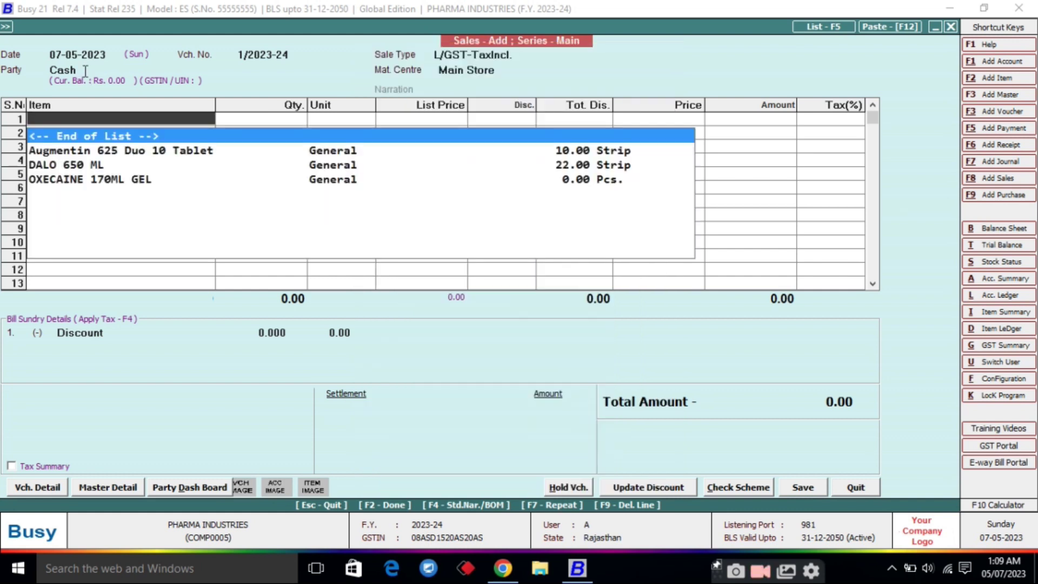
Enter Augmentin 625 Duo 10 Tablet as the first item with a quantity of 1 Strip
key(Down)
key(Down)
key(Up)
key(Down)
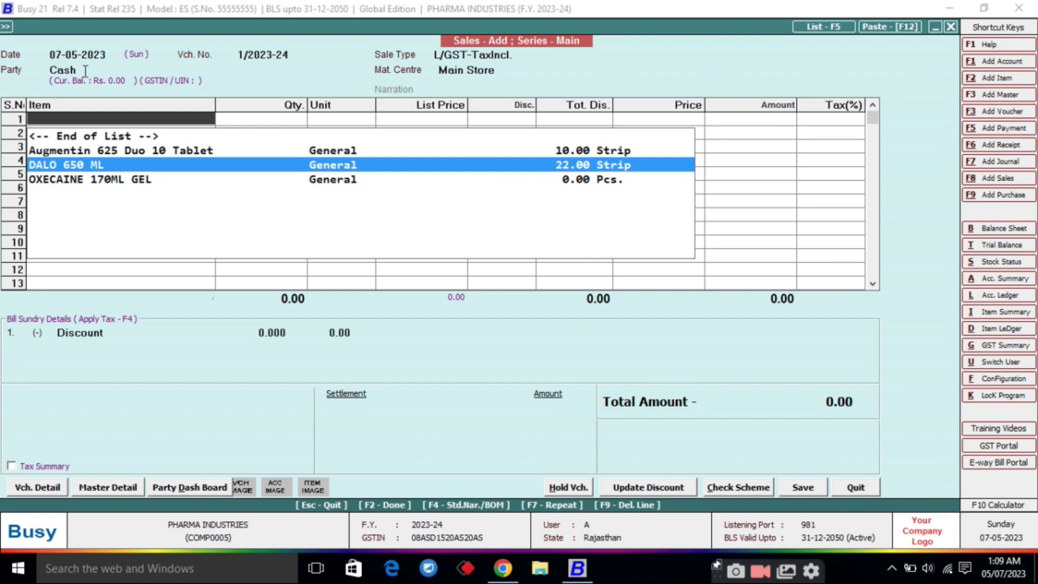
key(Up)
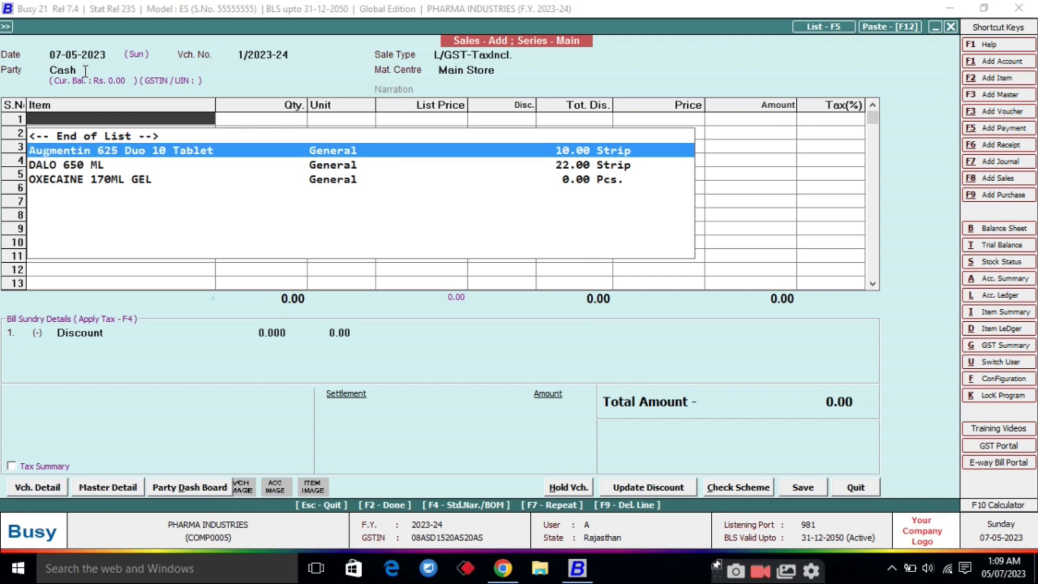
key(Return)
key(Return)
key(Return)
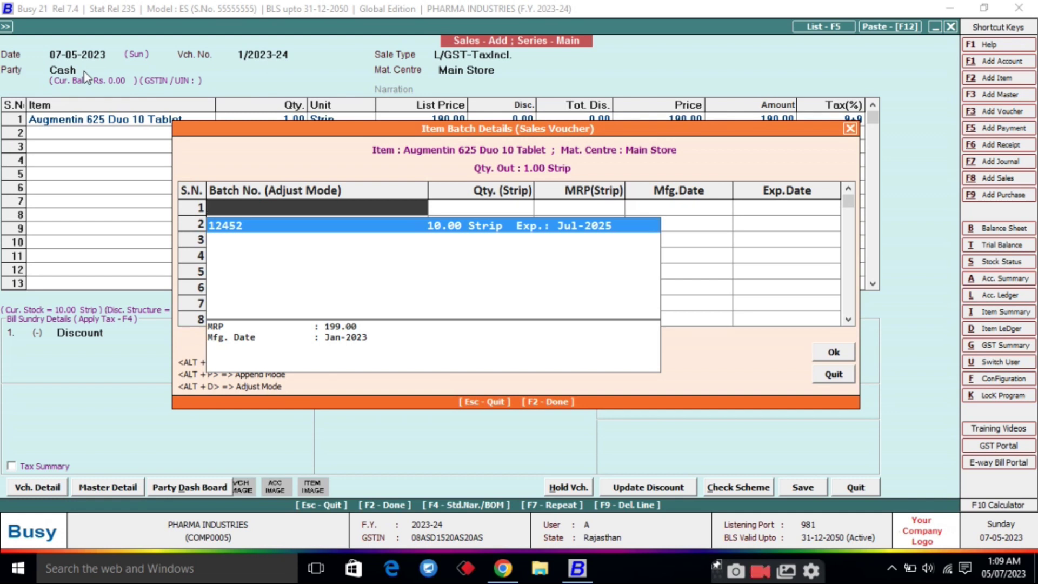
Allocate the 1 Strip of Augmentin to batch 12452 and complete the item line with the default price and no discount
key(Return)
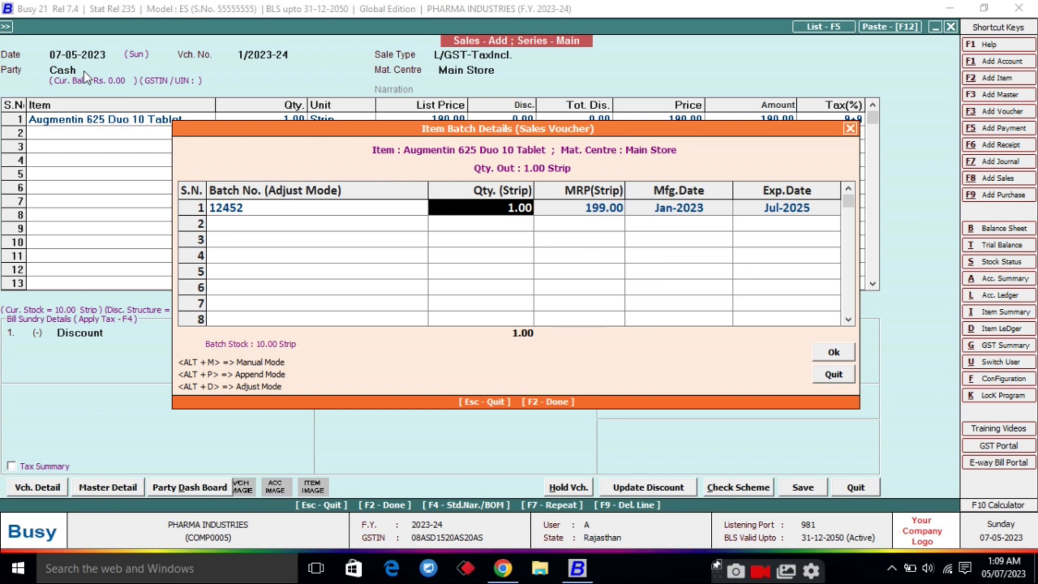
key(Return)
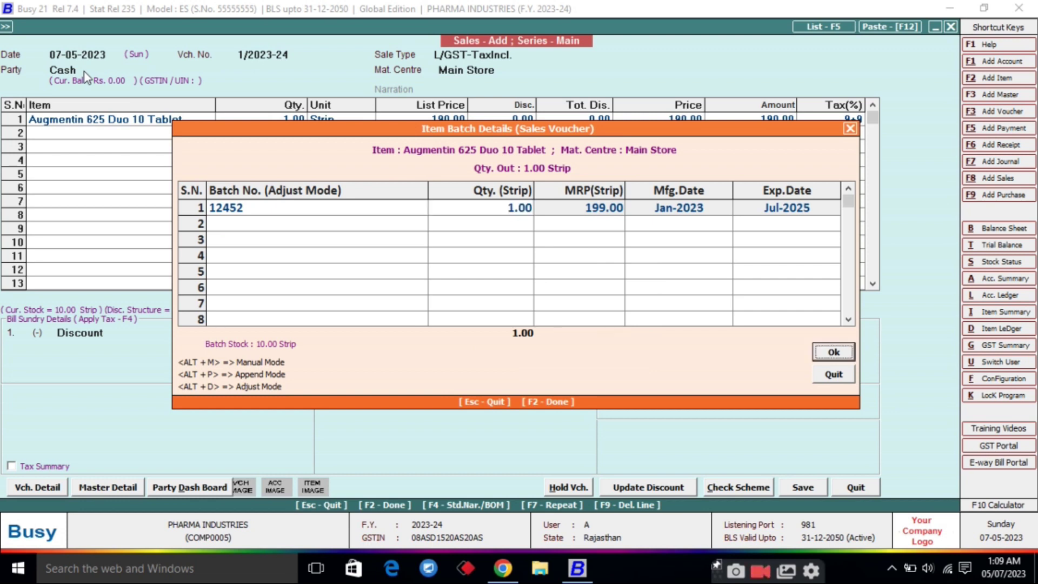
key(Return)
key(Return)
key(Return)
key(Return)
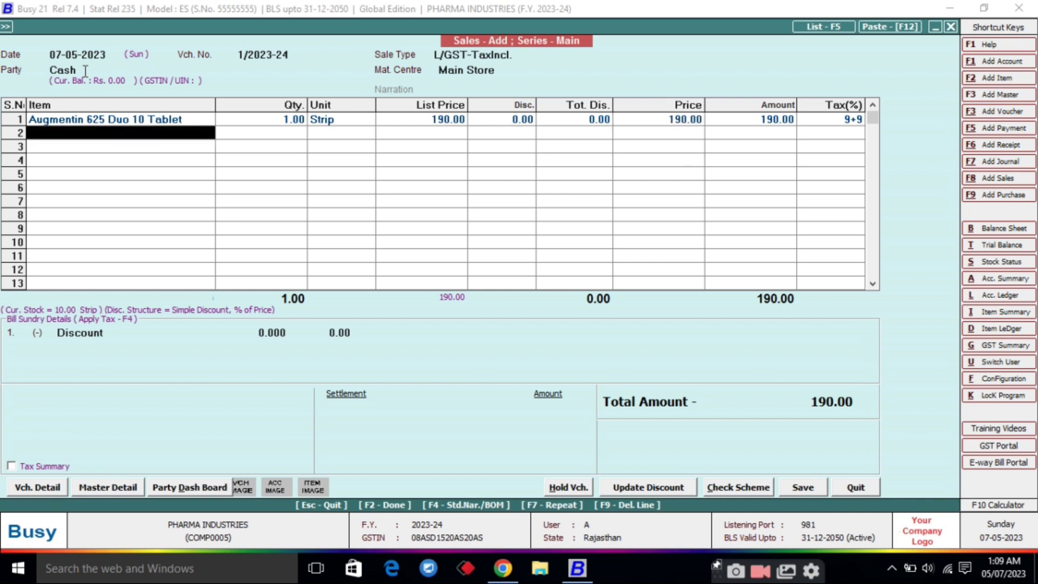
Enter DALO 650 ML as the second item with a quantity of 1 Strip
key(Down)
key(Down)
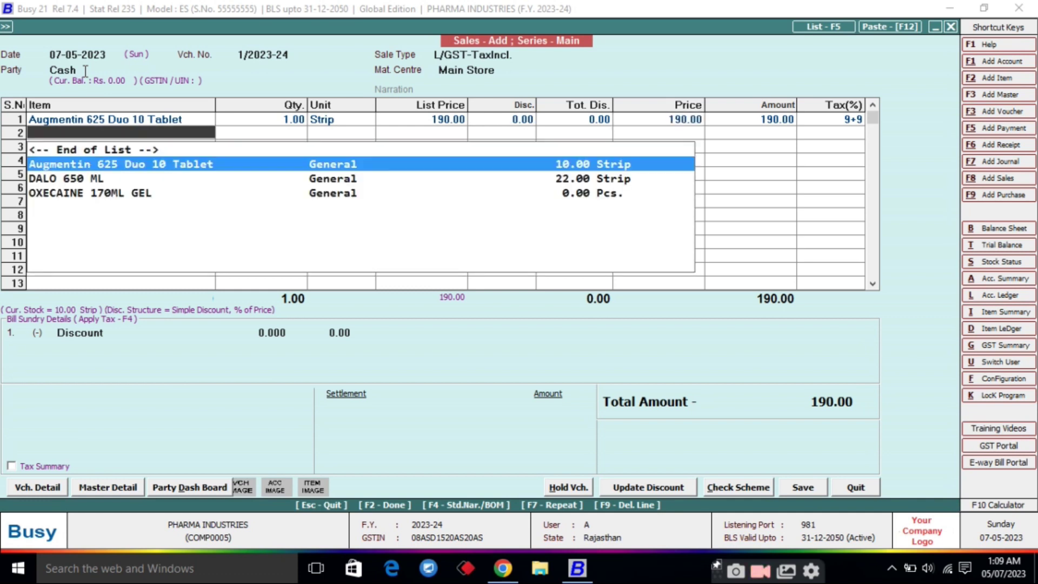
key(Return)
key(Return)
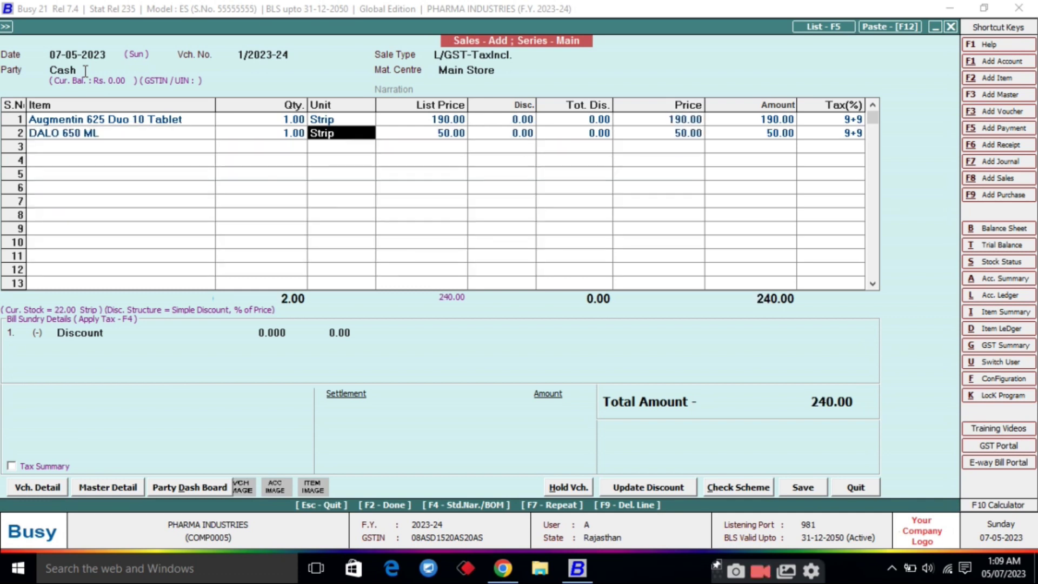
key(Return)
Allocate the DALO 650 ML strip to batch 11235, expiring Mar-2026, and complete the item line with the default price
key(Down)
key(Up)
key(Down)
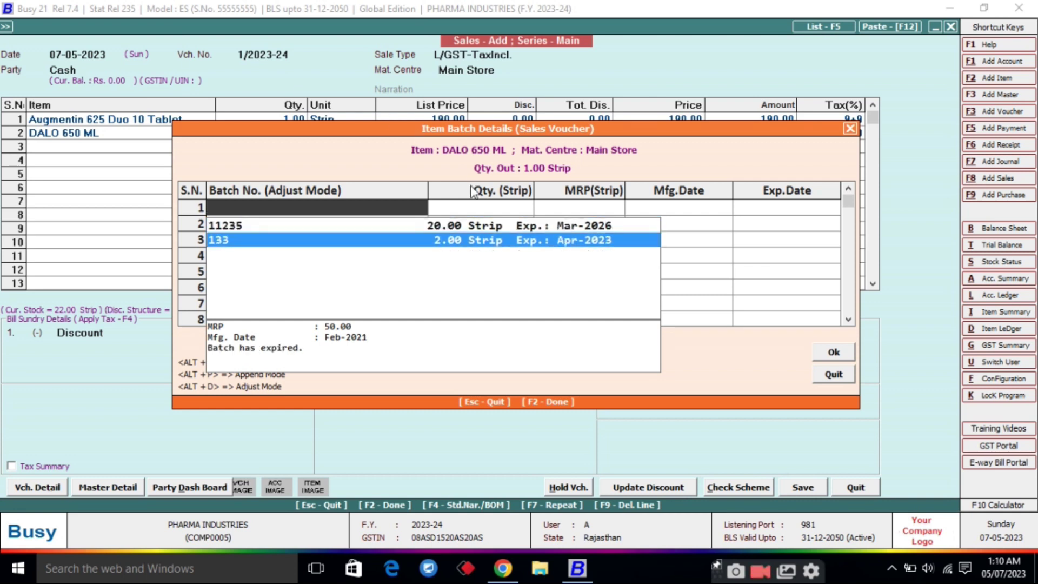
click(435, 230)
key(Return)
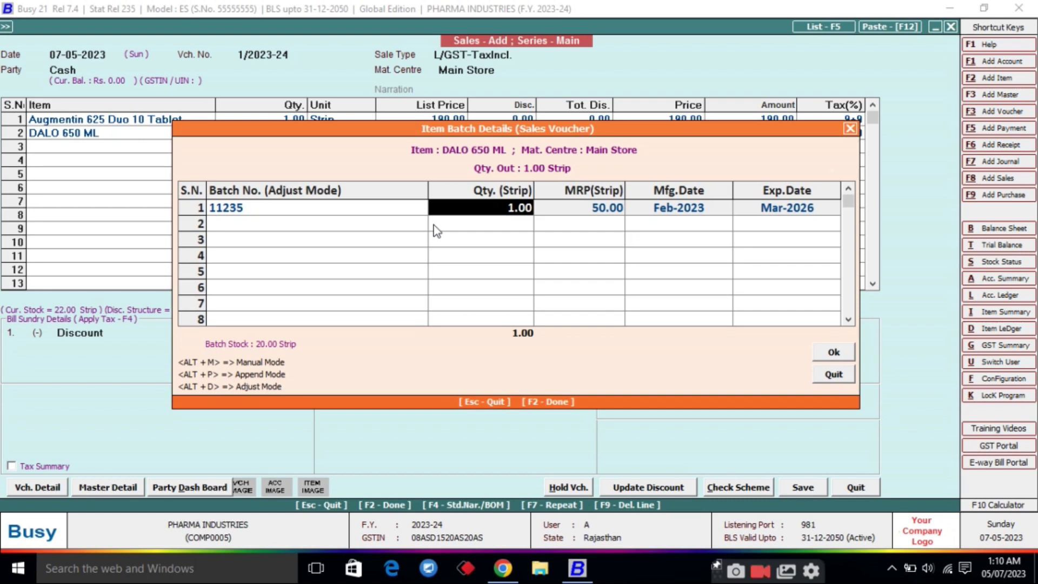
key(Return)
key(Return)
key(Return)
key(Return)
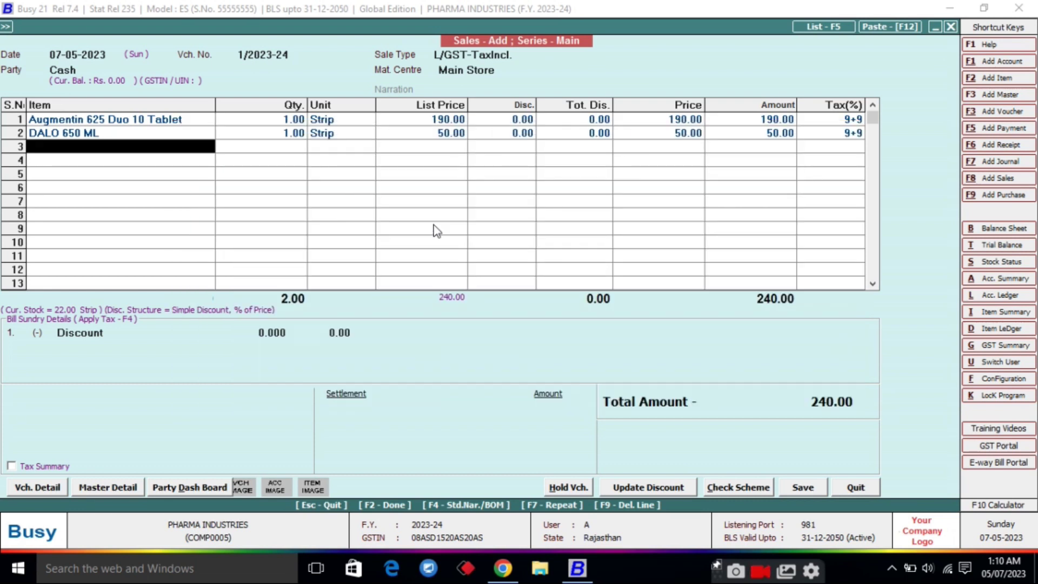
Finish the item list, keep the Discount bill sundry at zero and start saving the sales voucher
key(Return)
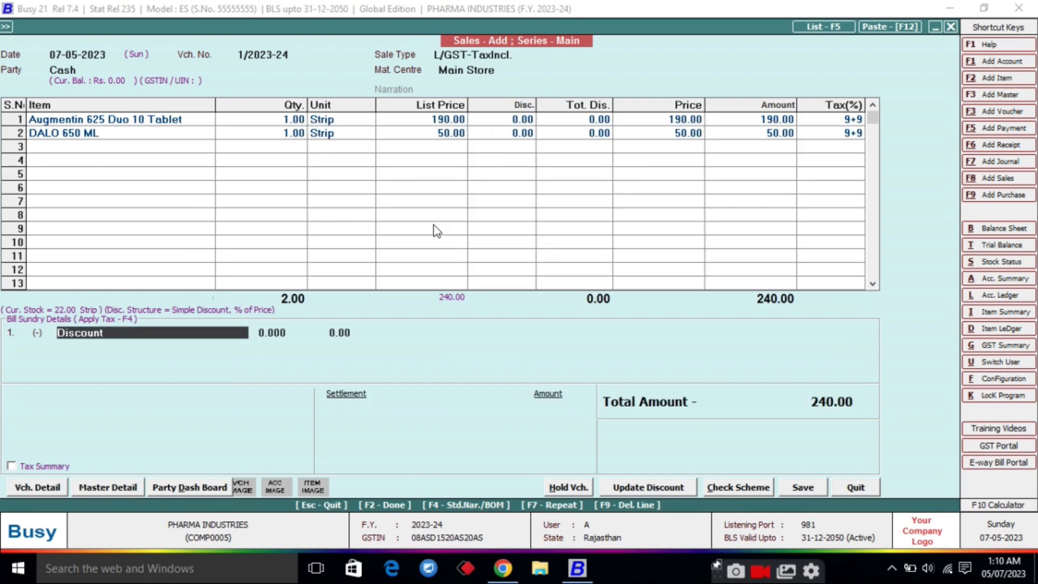
key(Return)
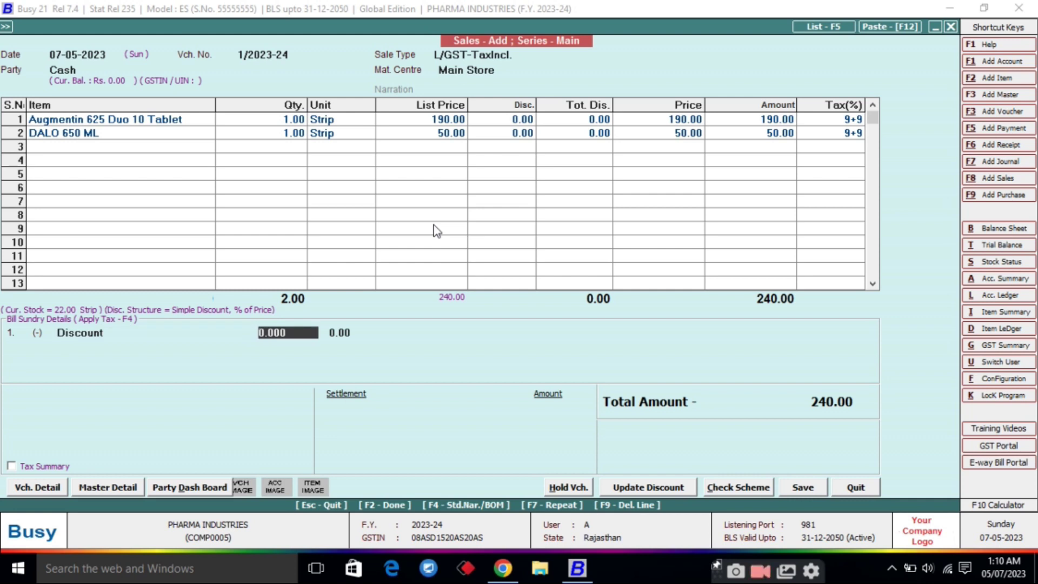
key(Return)
key(Return)
key(Return)
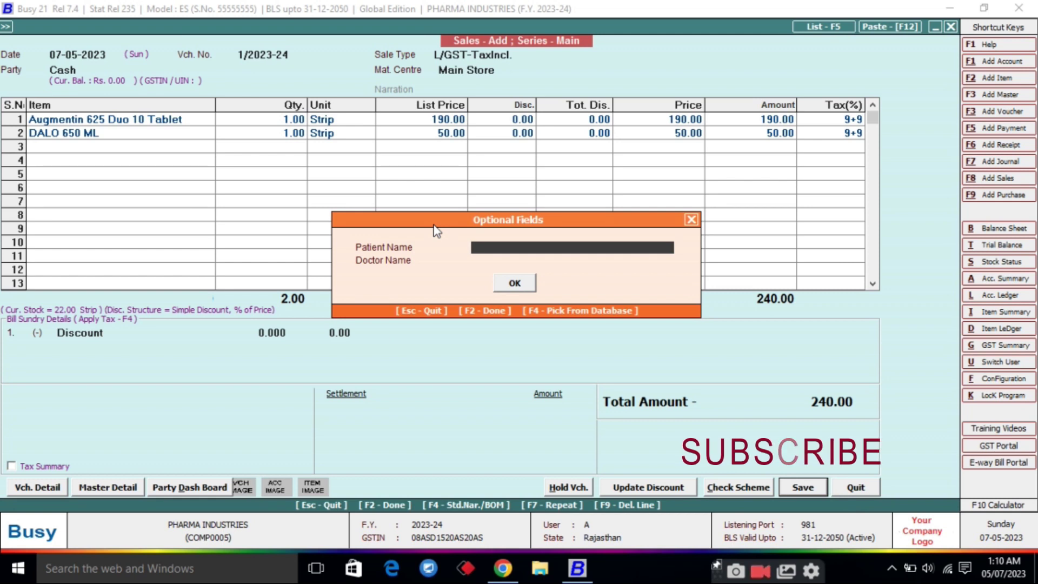
Enter the patient's name and the doctor's name in the optional fields
text(RAGAV)
key(Return)
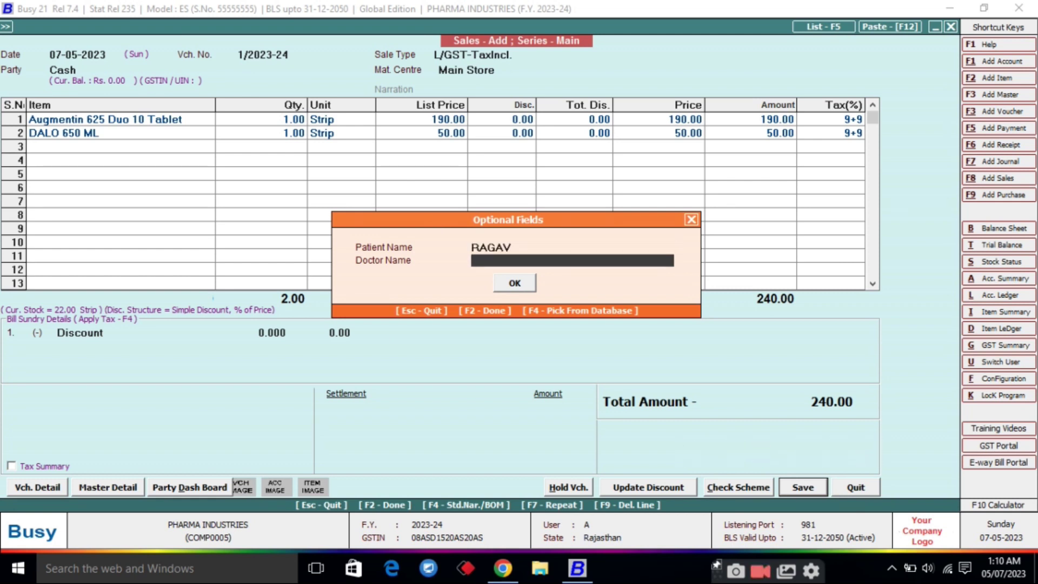
text(DR. SOLANKI)
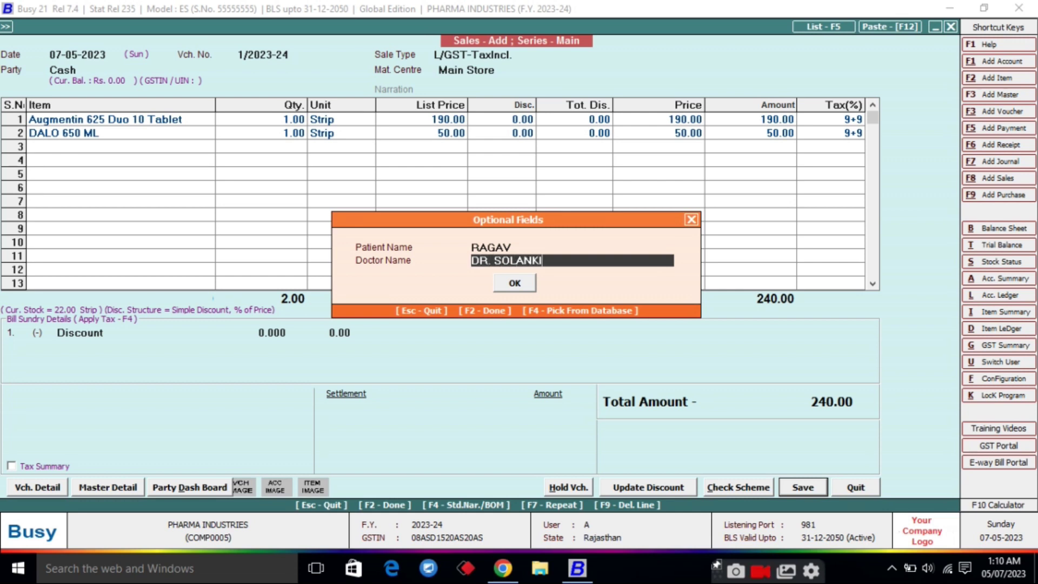
key(Return)
key(Return)
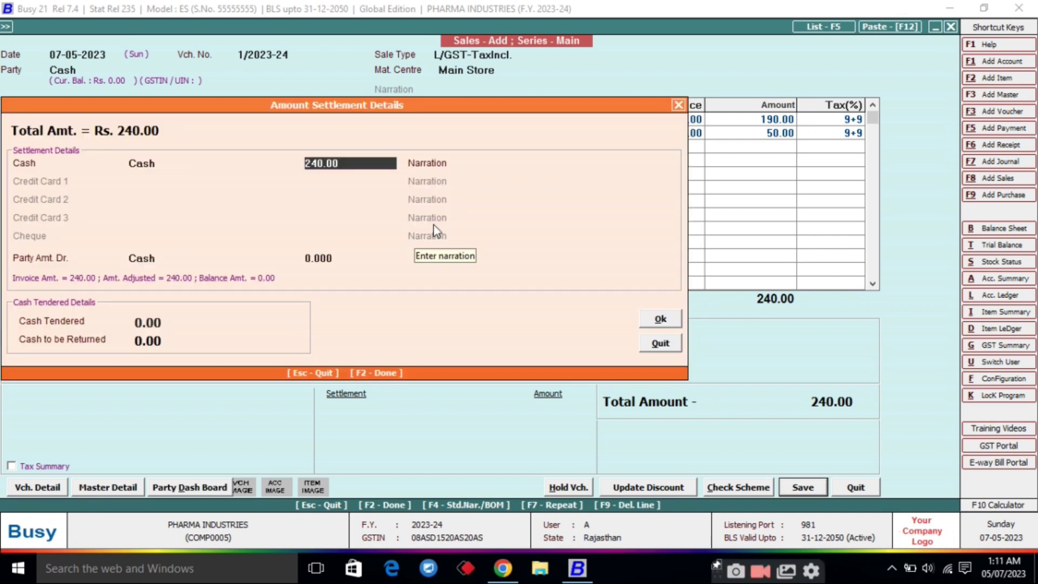
Settle the full 240.00 in Cash and finish saving the sales voucher
key(Return)
key(Return)
key(Return)
key(Return)
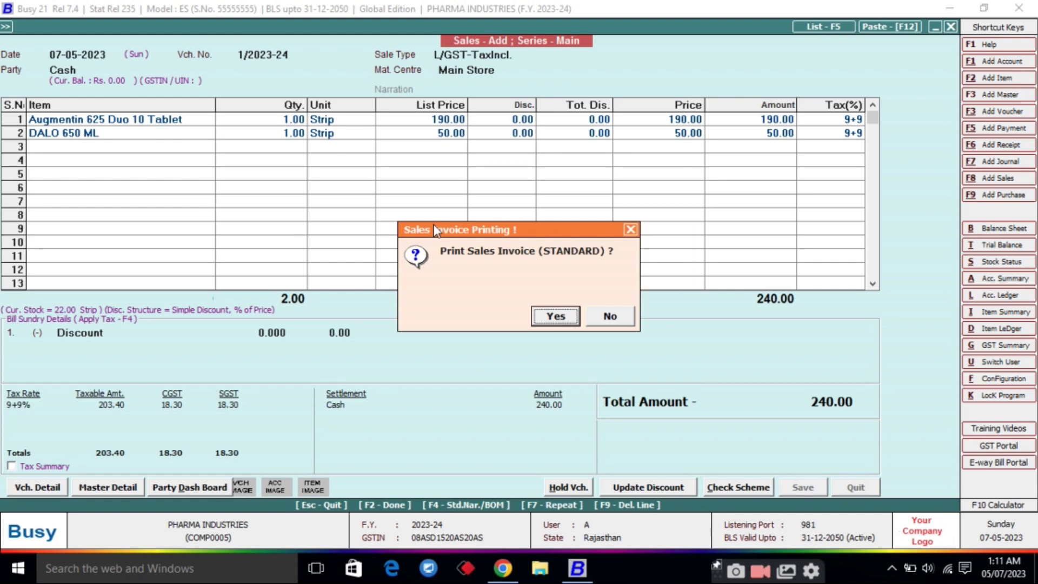
Preview the sales invoice in the STANDARD format with the default invoice configuration, review it down to the footer and close it
key(Return)
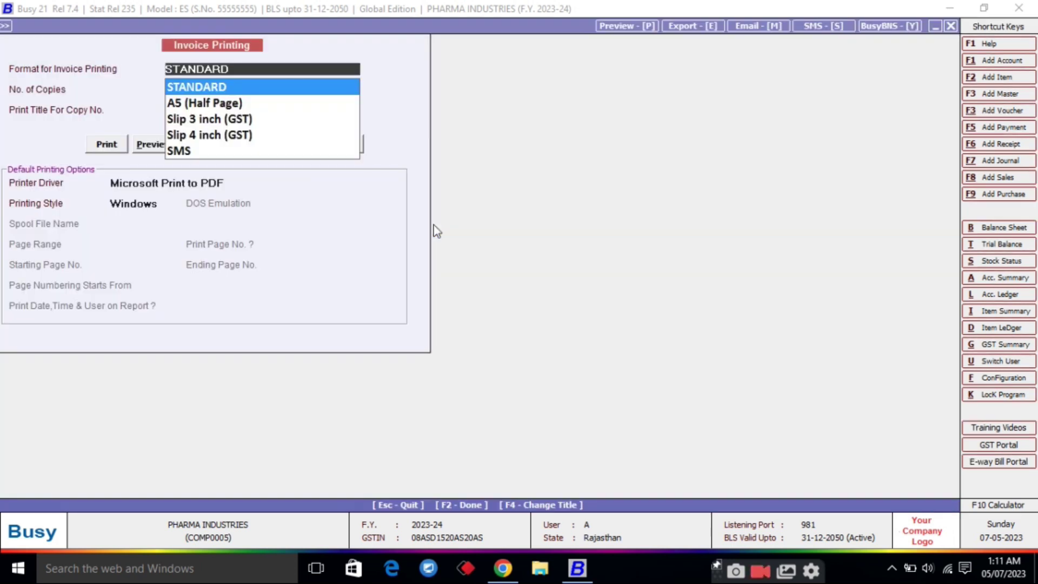
key(Return)
key(Return)
key(Return)
key(Right)
key(Return)
key(Return)
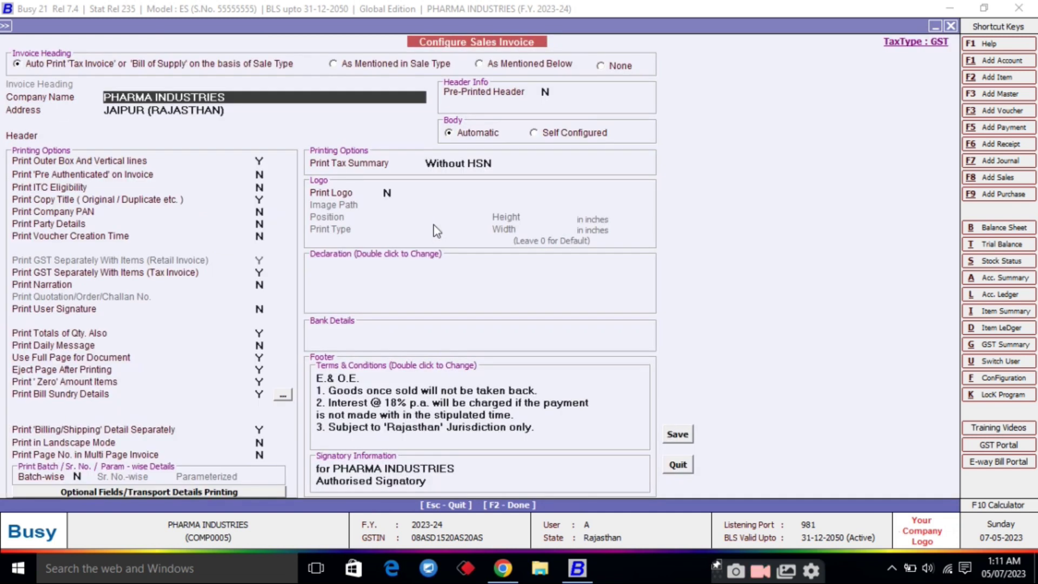
key(F2)
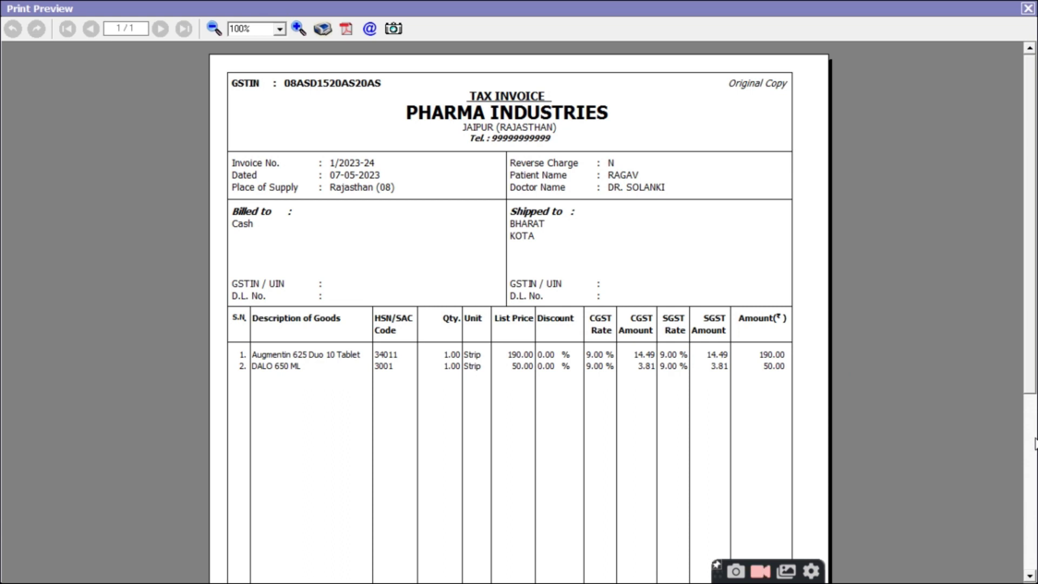
click(1034, 444)
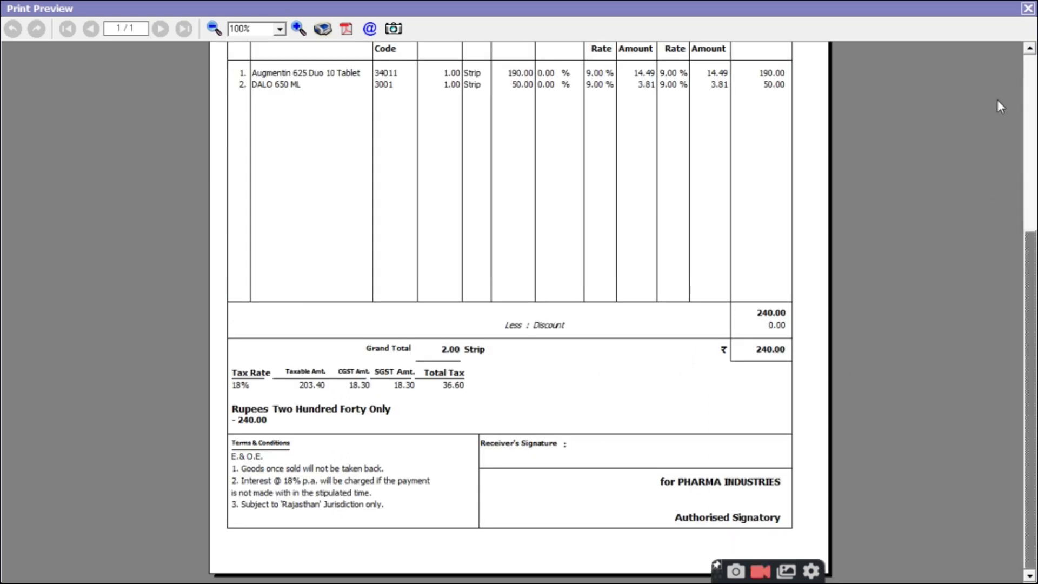
key(Escape)
Open the saved sales voucher of the Main series for modification to review it
key(Down)
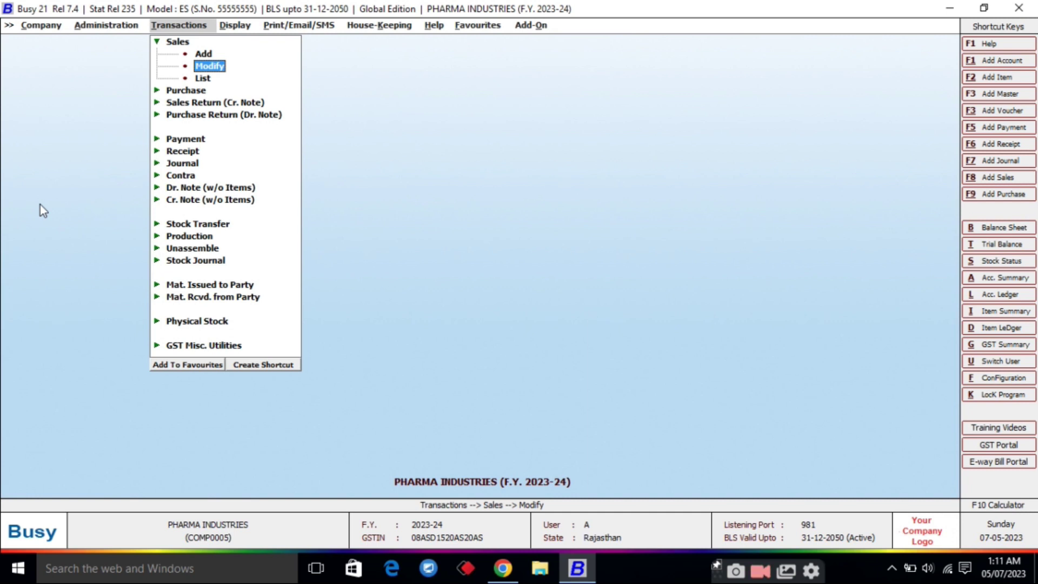
key(Return)
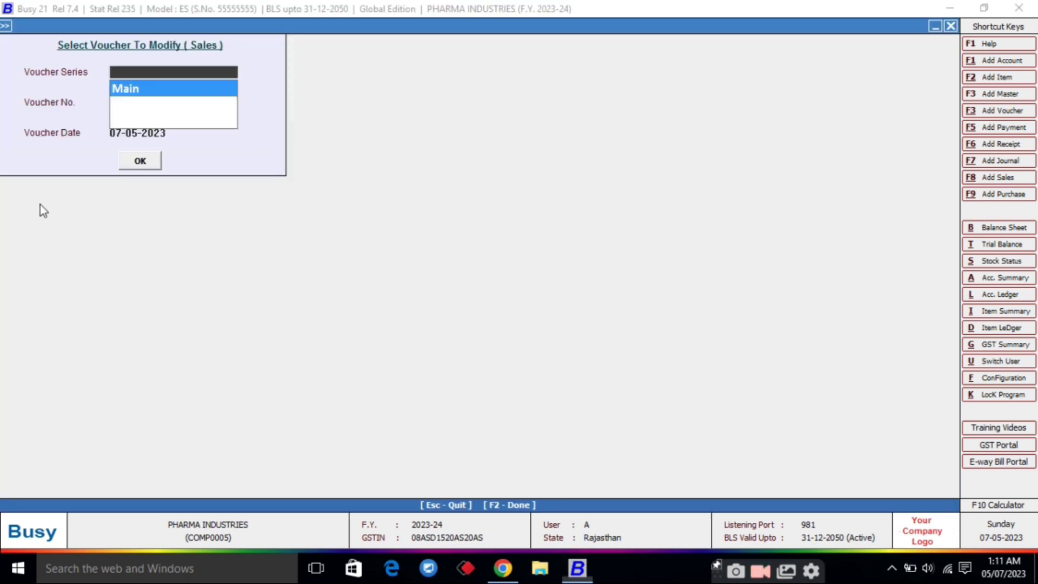
key(Return)
key(Return)
key(Return)
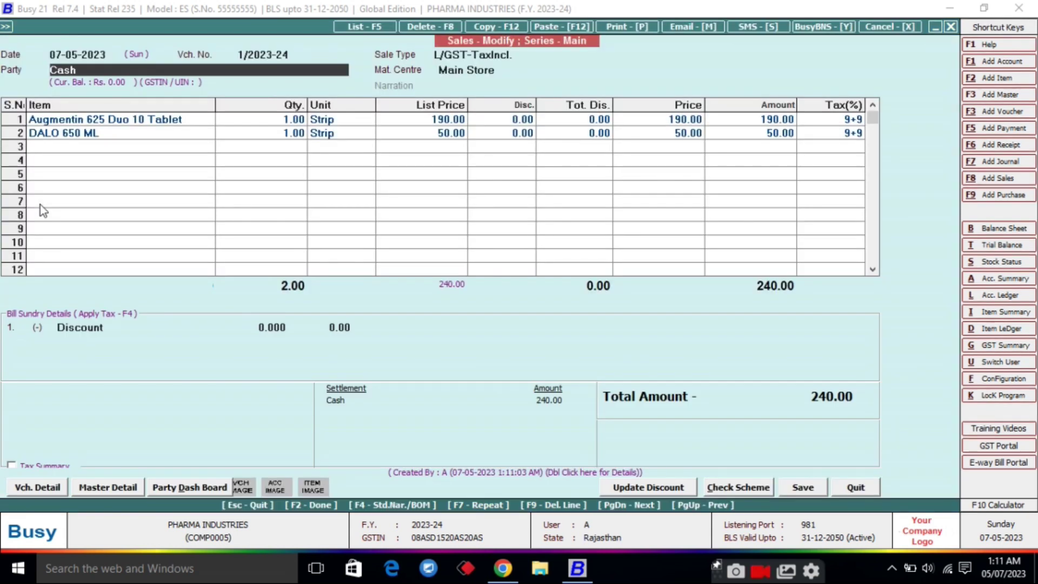
Check the patient and doctor optional fields and the tax breakup of the saved sales voucher, and quit without saving
key(Return)
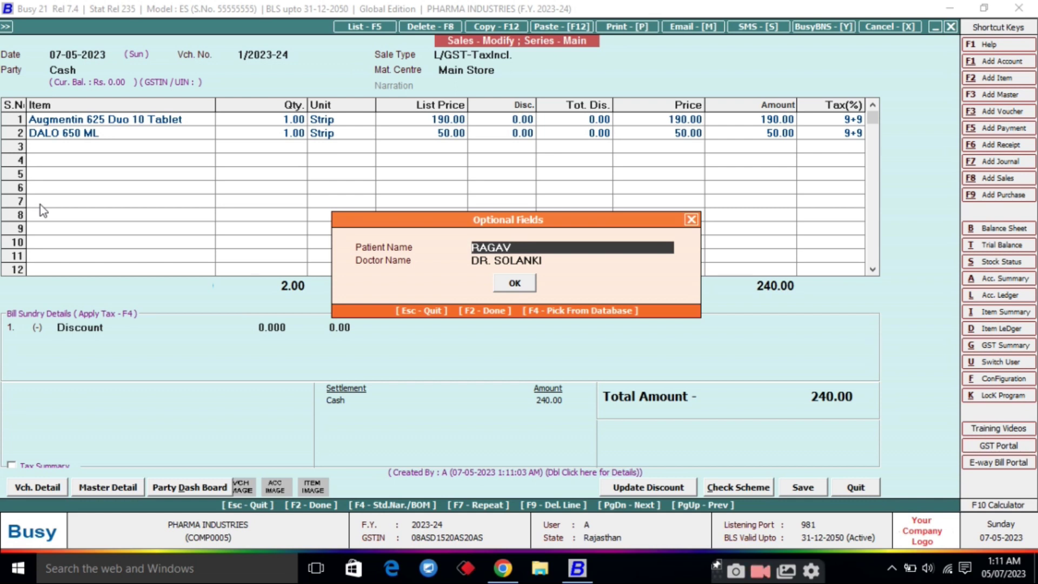
key(Return)
key(Return)
key(Escape)
key(Escape)
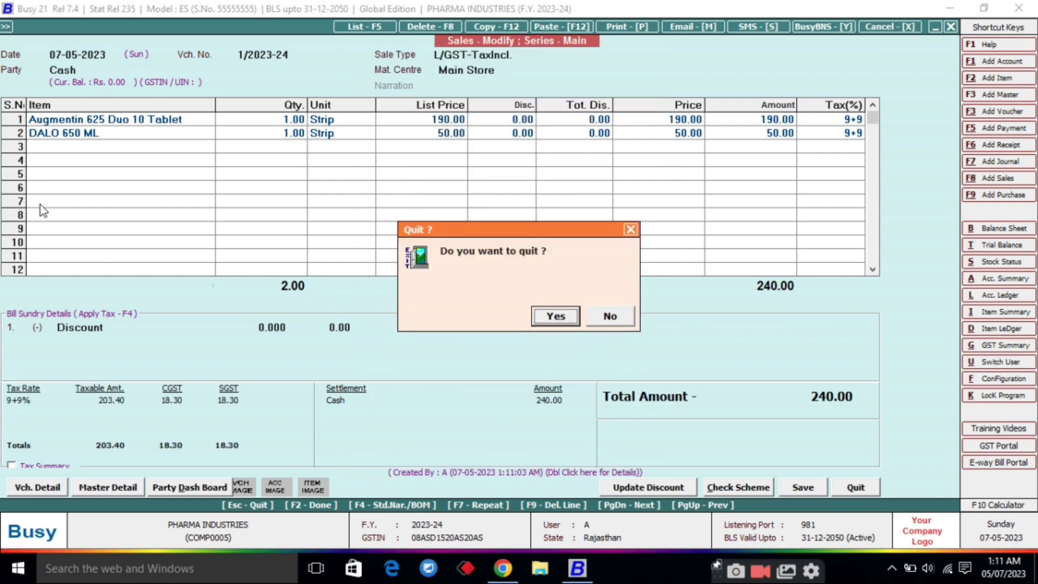
key(Return)
key(Escape)
key(Escape)
Show the list of sales vouchers for all series from 01-04-2023 to 07-05-2023, review the items and quantities, and close it
key(Return)
key(Down)
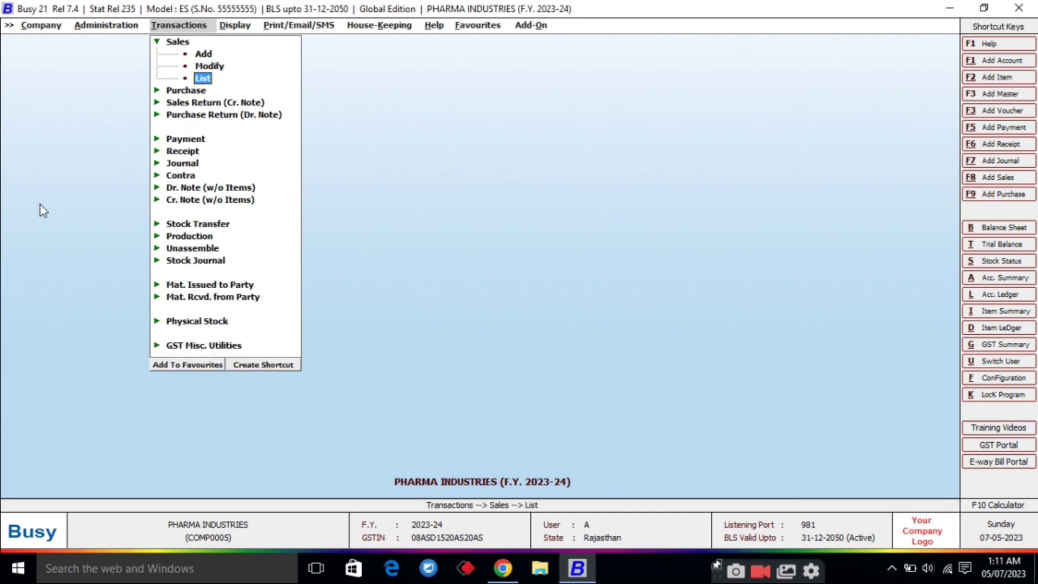
key(Return)
key(Return)
key(Return)
key(Return)
key(Return)
key(Return)
key(Return)
key(Return)
key(Return)
key(Return)
key(Return)
key(Return)
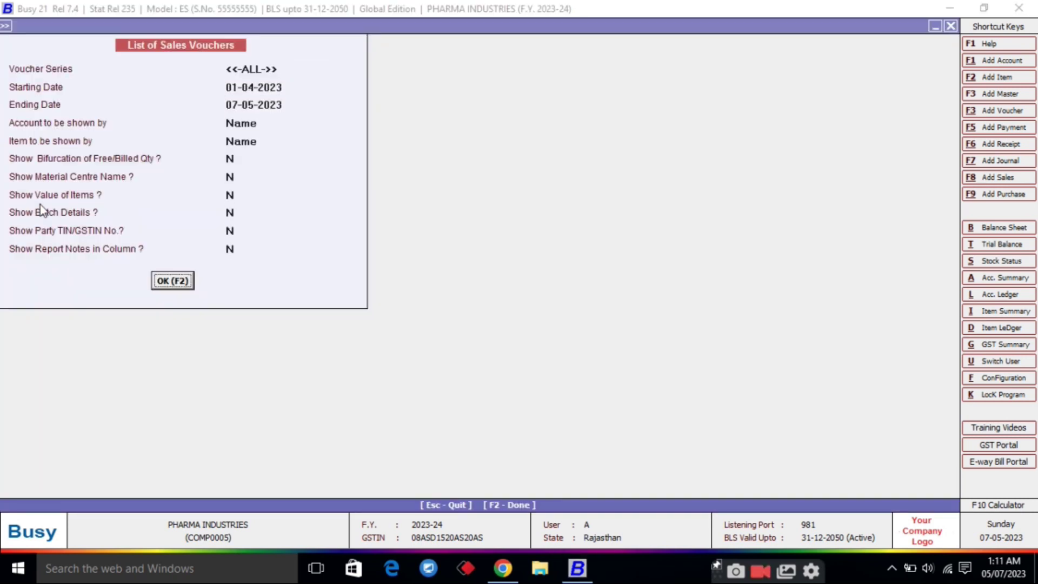
key(Return)
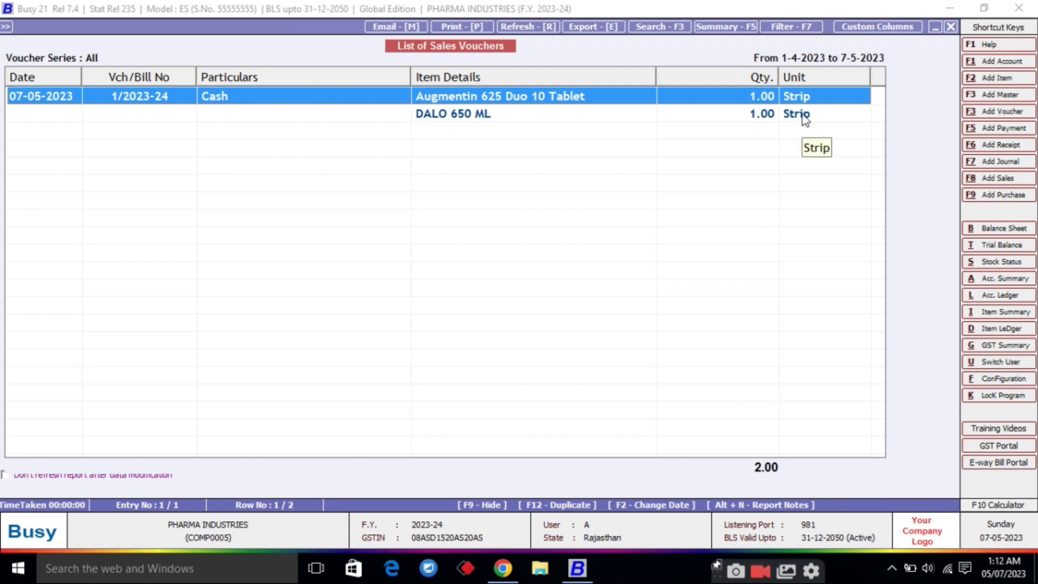
key(Escape)
key(Escape)
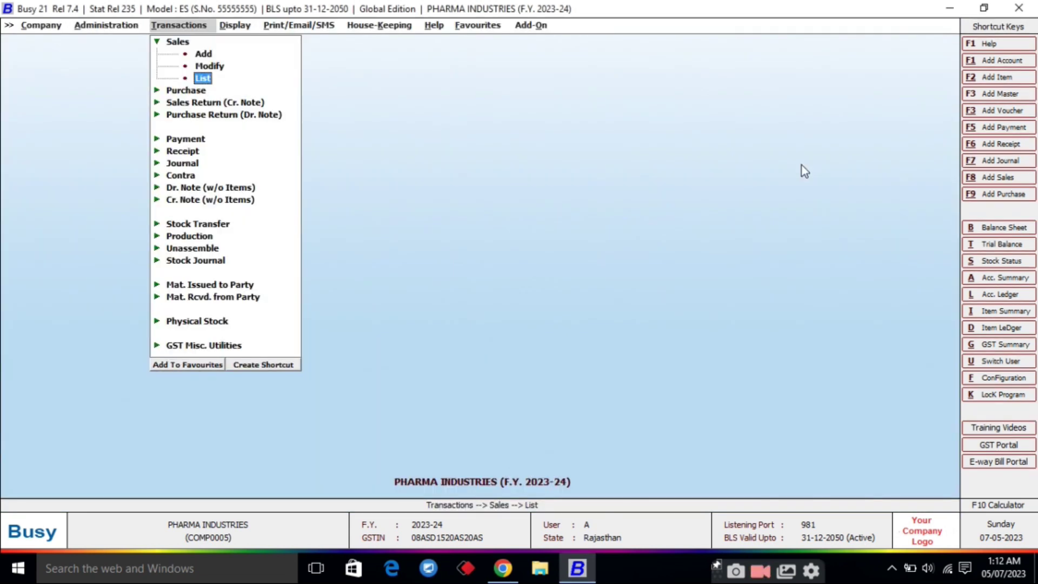
Start a new sales voucher for Cash in the Main series and accept the default billing and shipping details
key(Right)
key(Left)
key(Up)
key(Up)
key(Return)
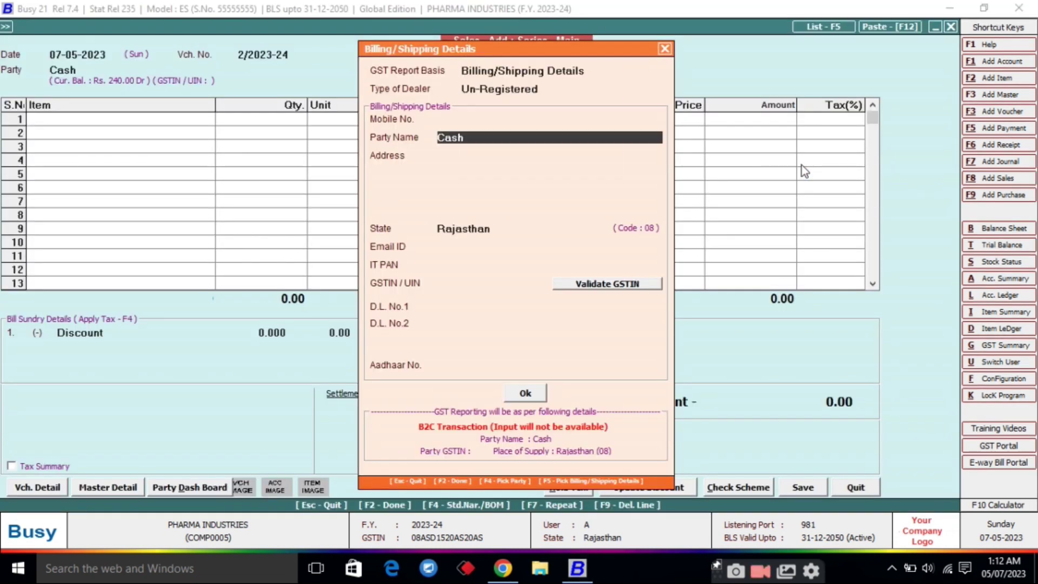
key(Return)
key(F2)
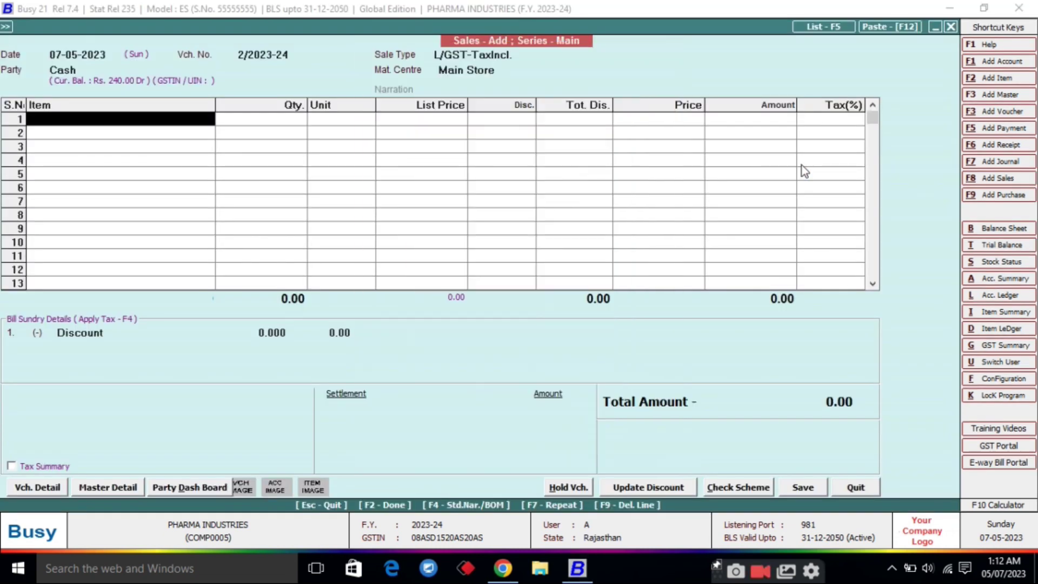
Try to sell 1 strip of DALO 650 ML from the expired batch 133
key(Down)
key(Down)
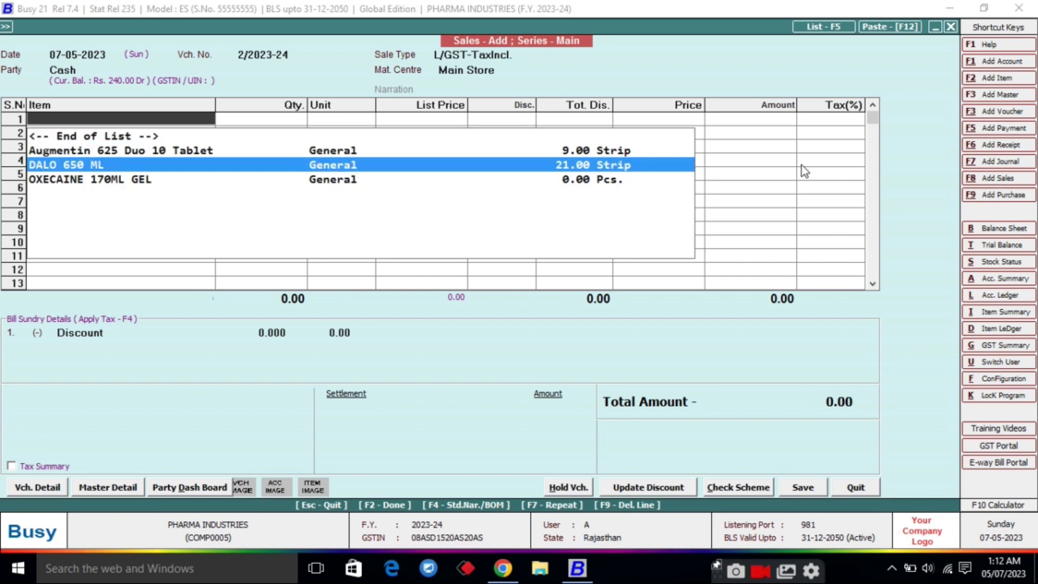
key(Return)
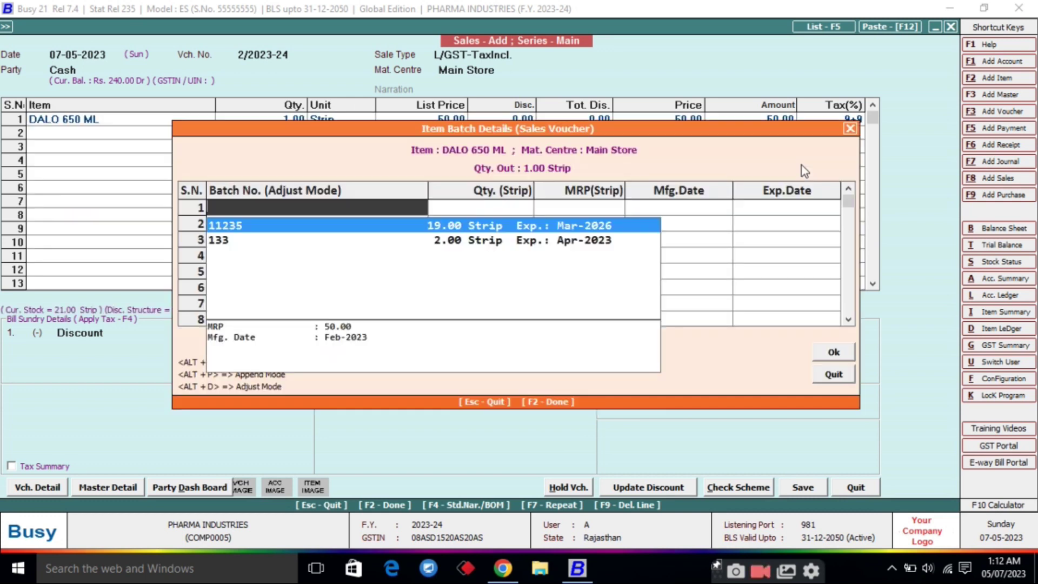
key(Down)
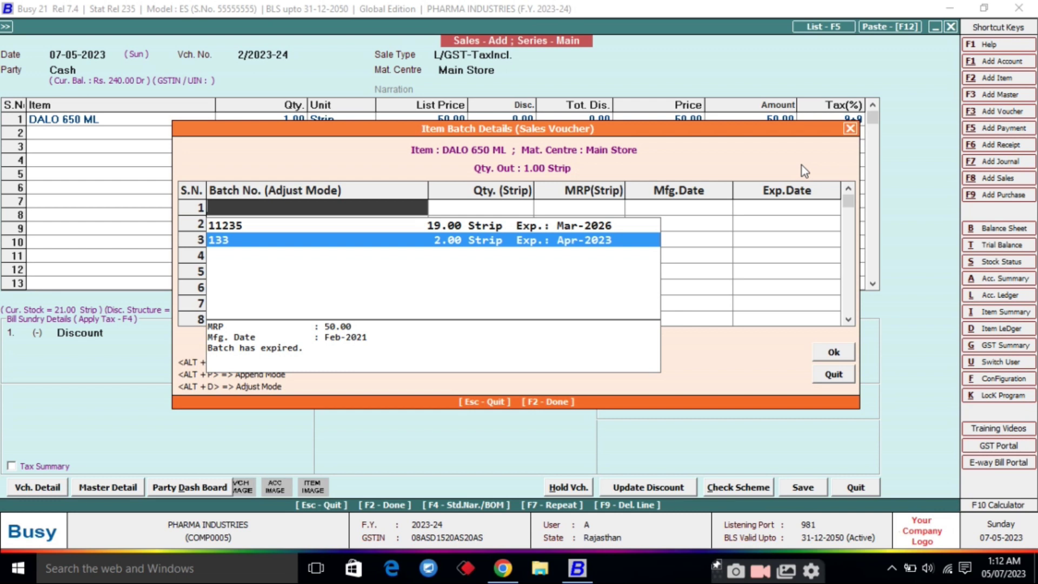
key(Return)
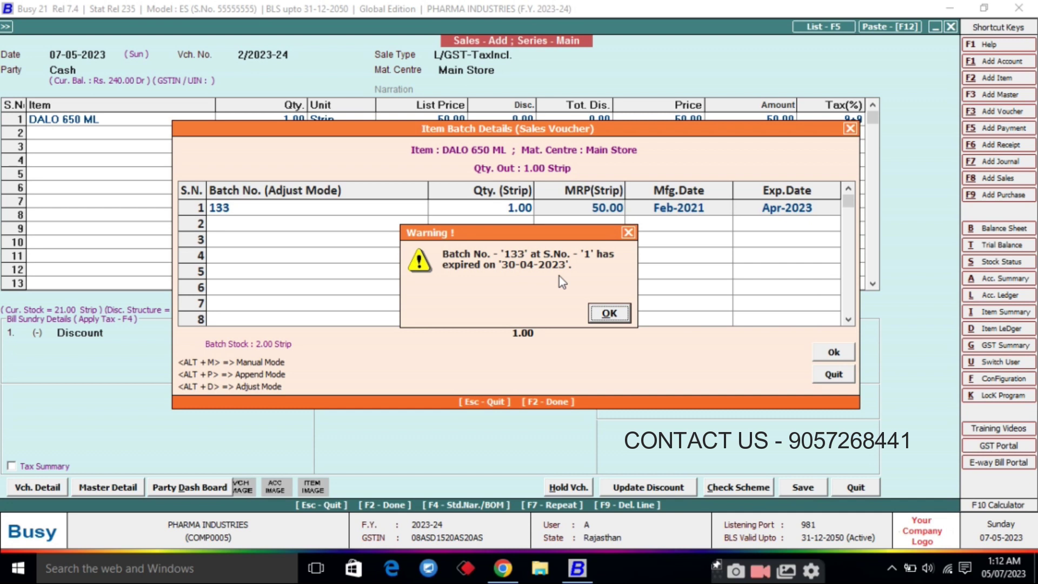
click(602, 310)
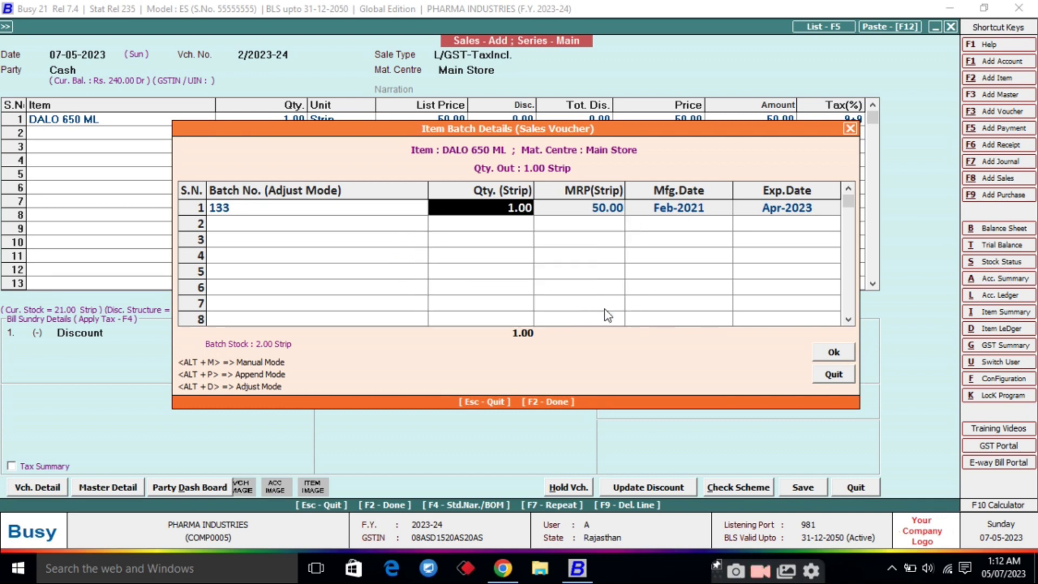
Discard the batch details and quit the new sales voucher without saving
click(836, 373)
click(865, 487)
click(557, 316)
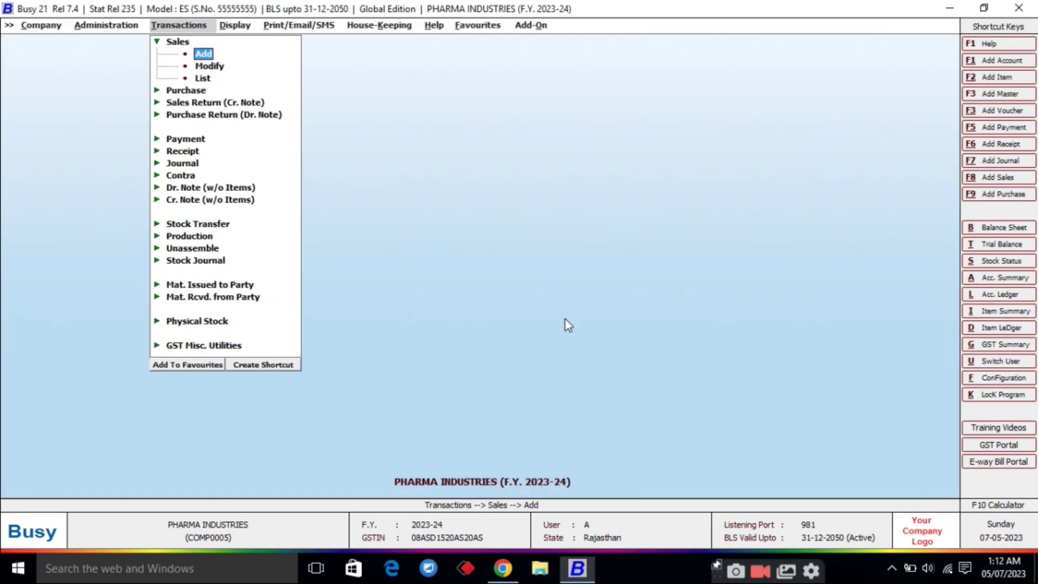
Open the detailed stock status report for alphabetical closing stock
key(Right)
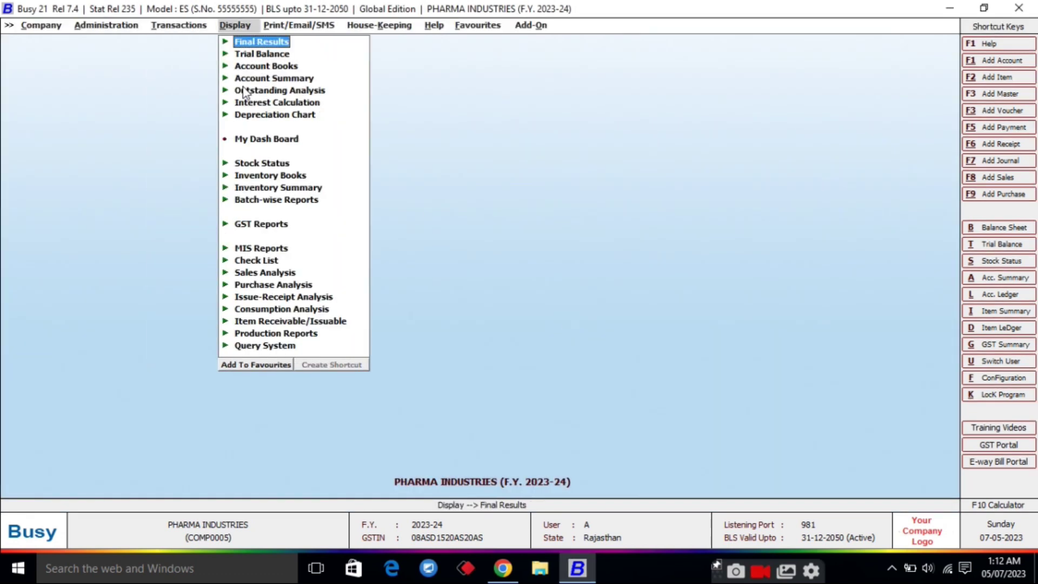
key(Down)
key(Down)
key(Down)
key(Down)
key(Up)
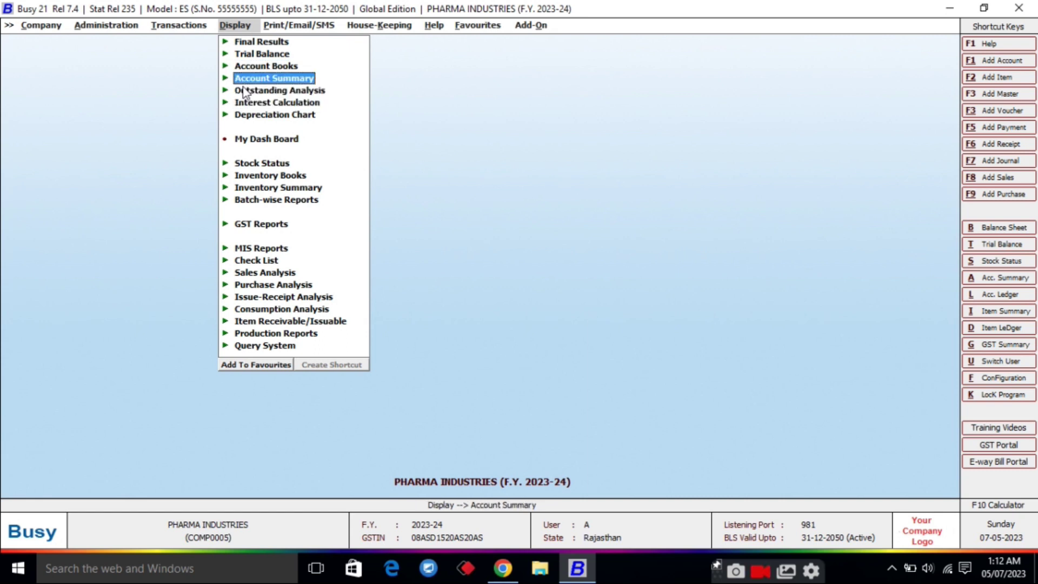
key(Up)
key(Down)
key(Down)
key(Down)
key(Down)
key(Down)
key(Down)
key(Return)
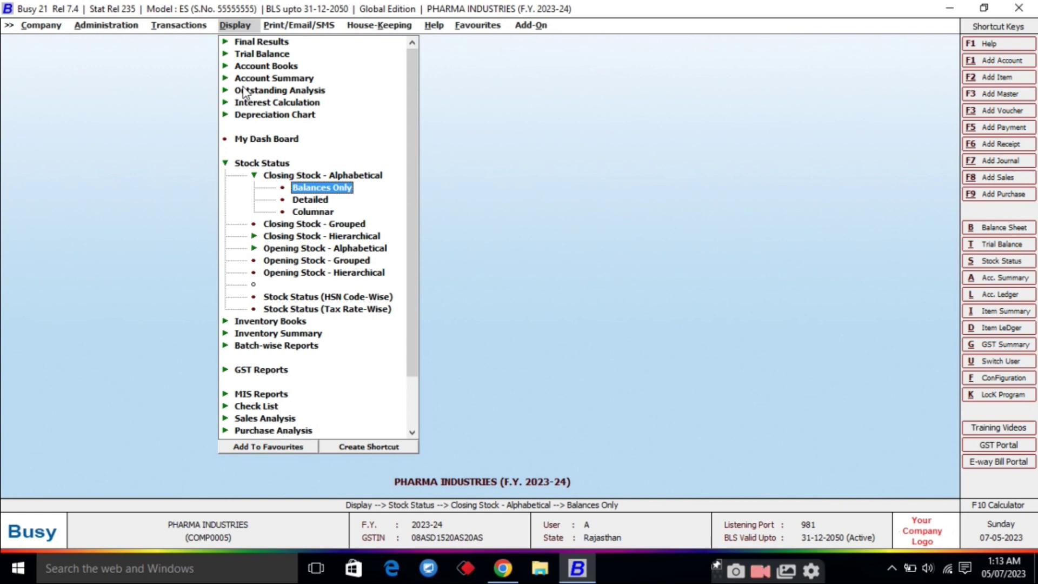
key(Down)
key(Return)
key(Return)
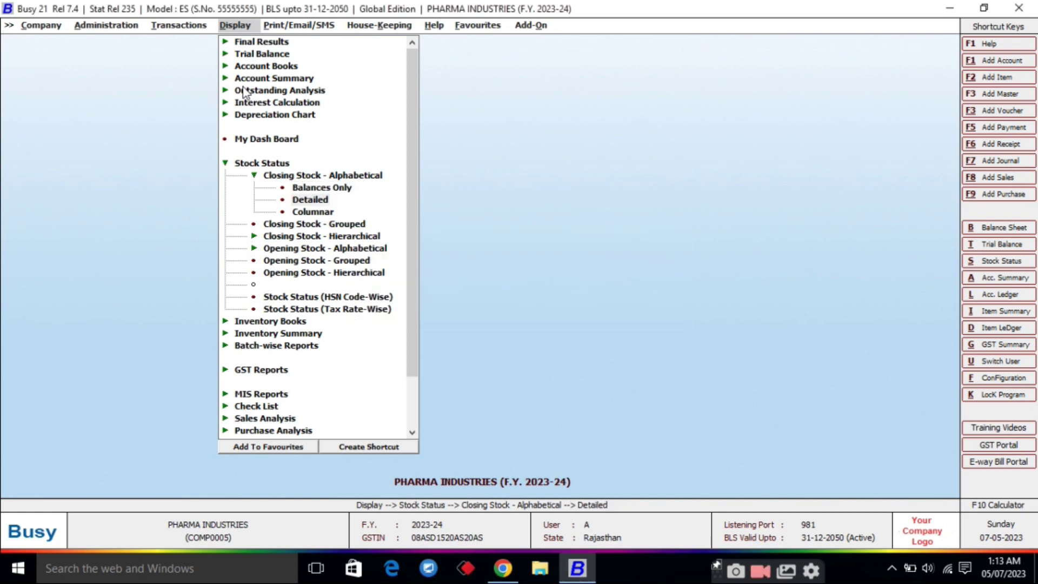
Generate the stock status of all items in Main Store from 01-04-2023 to 07-05-2023, review the quantities, and close it
key(Return)
key(Return)
key(Return)
key(Return)
key(Return)
key(Return)
key(Return)
key(Return)
key(Return)
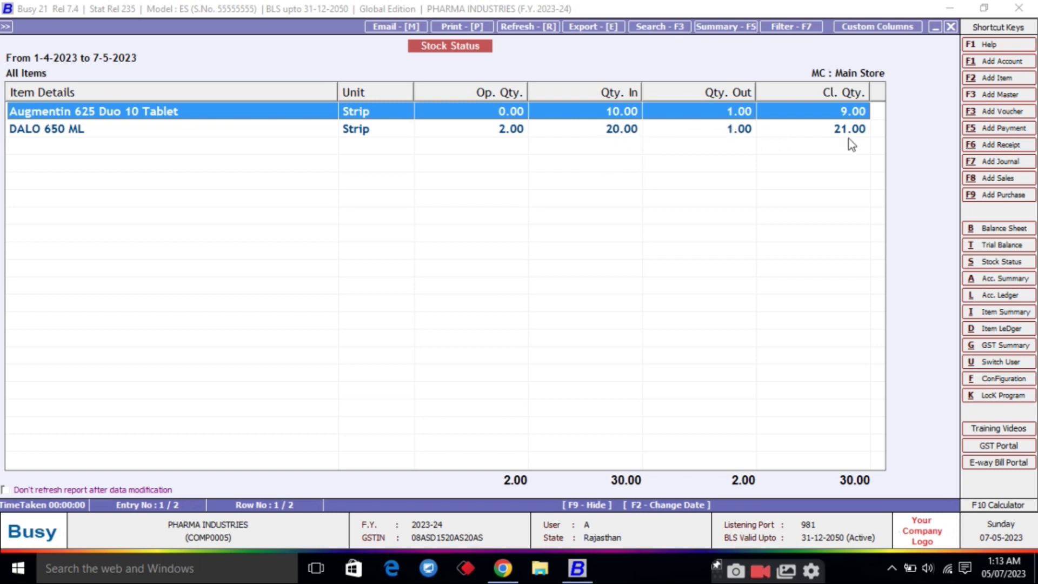
key(Escape)
key(Escape)
key(Escape)
key(Escape)
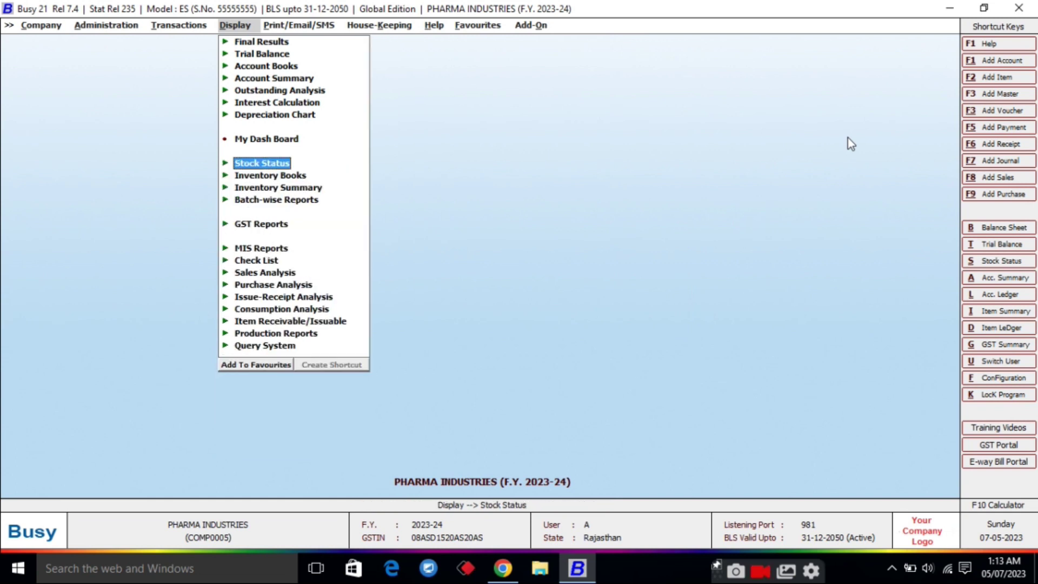
Open the batch-wise stock report for all items
key(Down)
key(Down)
key(Down)
key(Return)
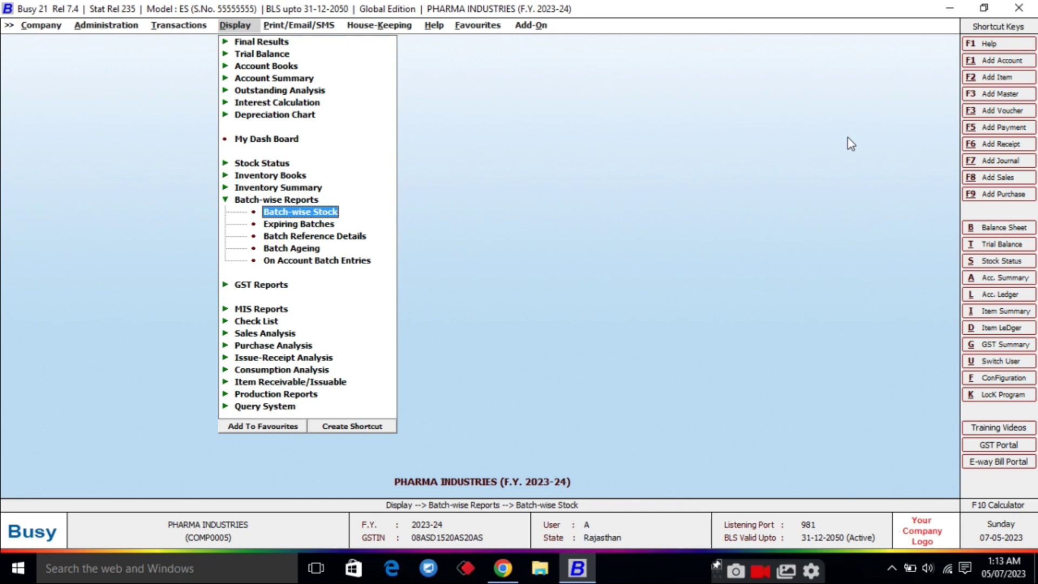
key(Return)
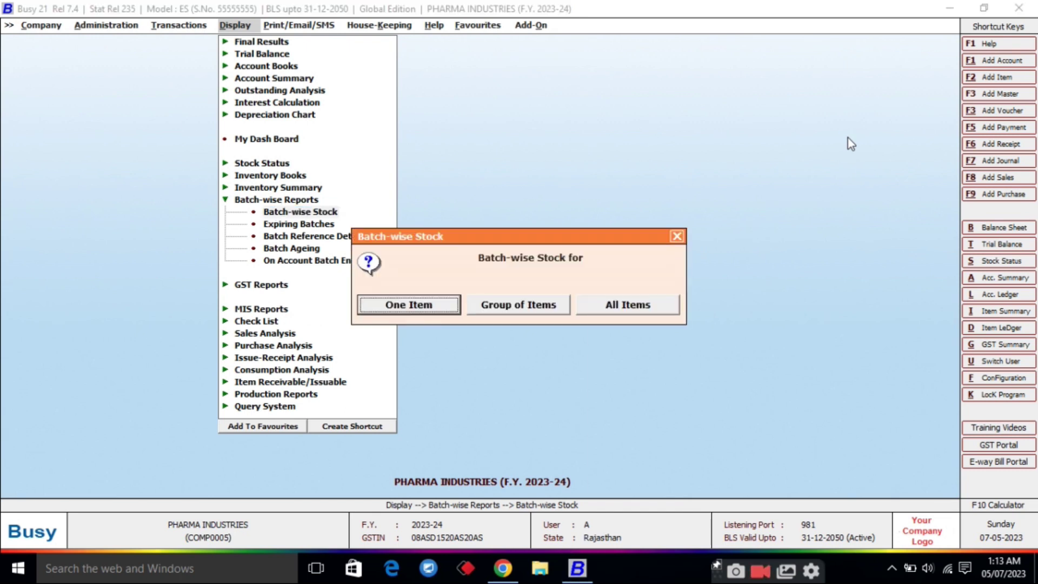
key(Right)
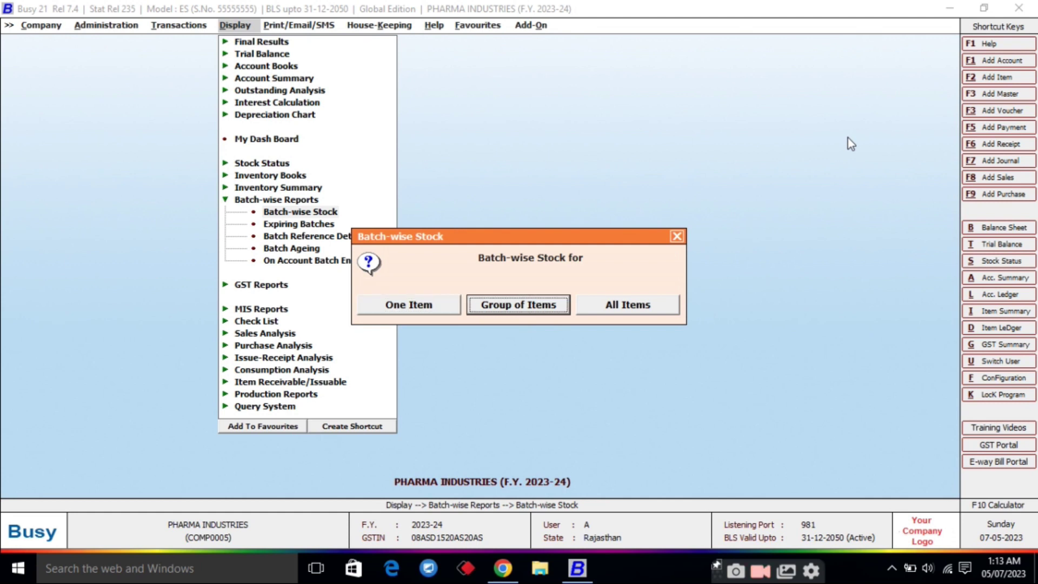
key(Right)
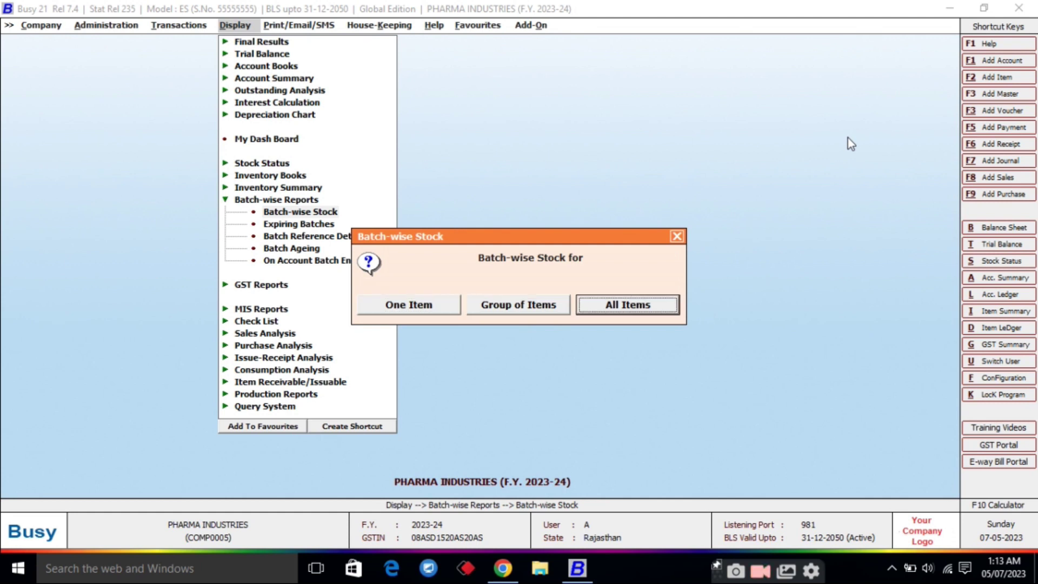
key(Return)
key(Right)
key(Return)
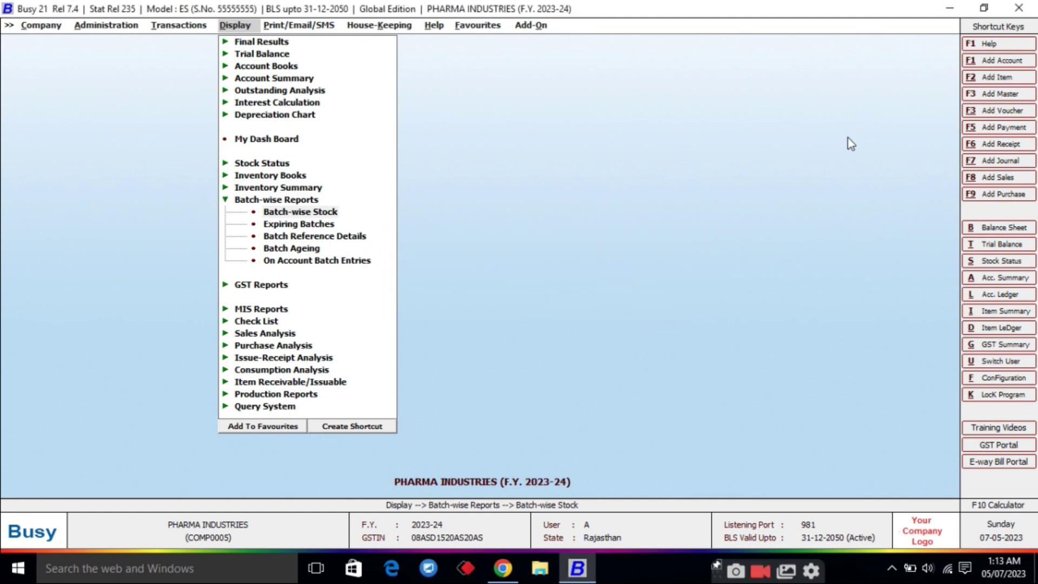
Generate the batch-wise stock of pending entries in Main Store for 07-05-2023, review each item's pending quantity, and close it
key(Return)
key(Return)
key(Return)
key(Return)
key(Return)
key(Return)
key(Return)
key(Return)
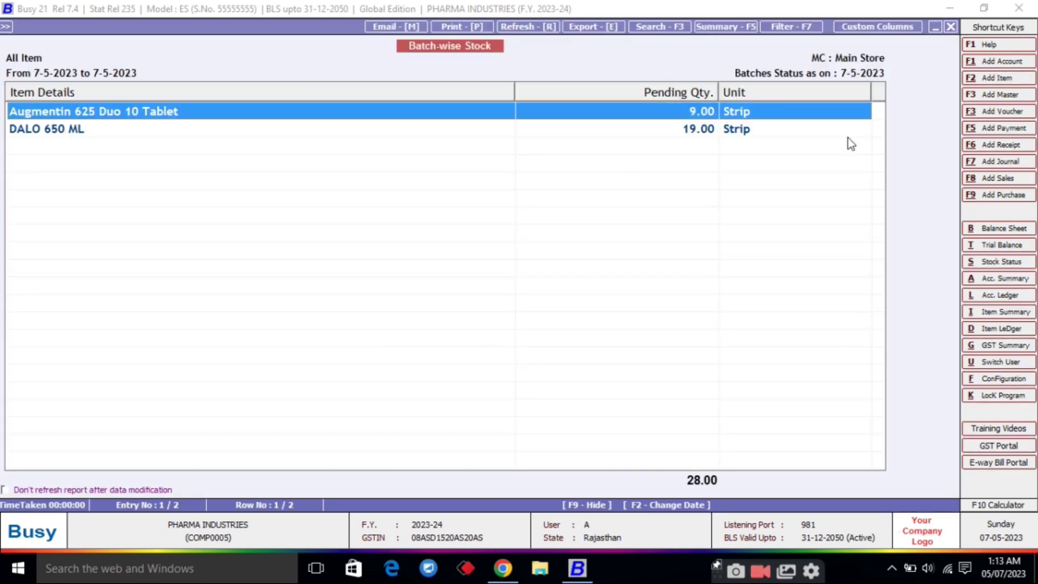
click(698, 130)
key(Up)
key(Escape)
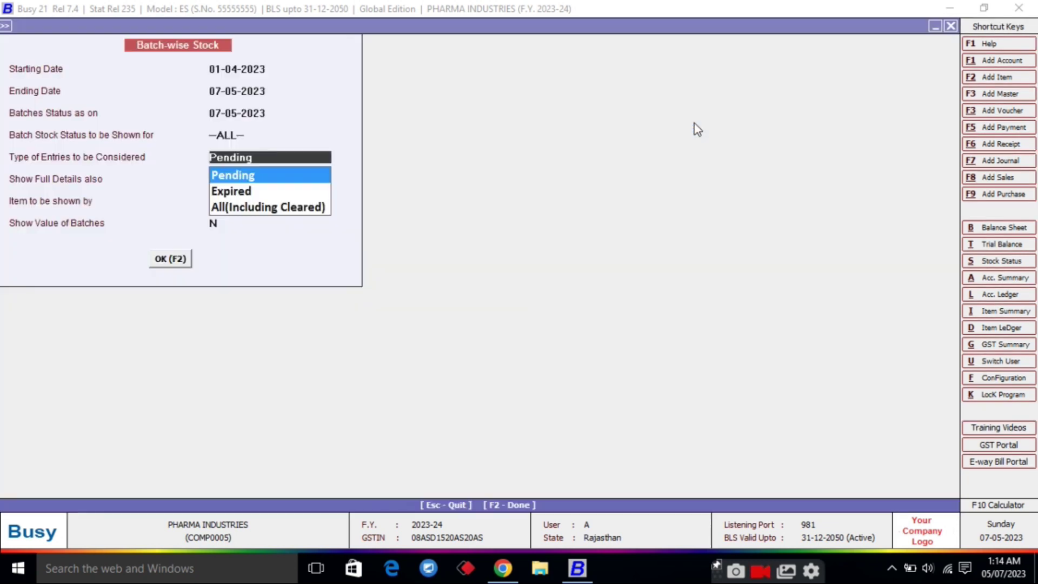
Show the batch-wise stock of Expired entries from 01-04-2023 to 07-05-2023, review the expiry details, and close it
key(Down)
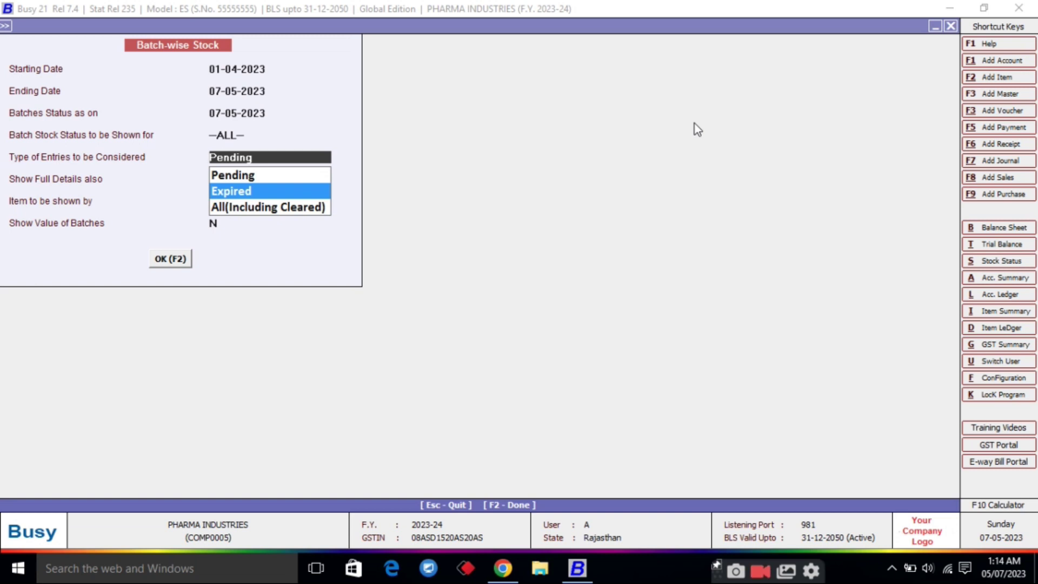
key(Return)
key(Return)
key(Return)
key(Return)
key(Return)
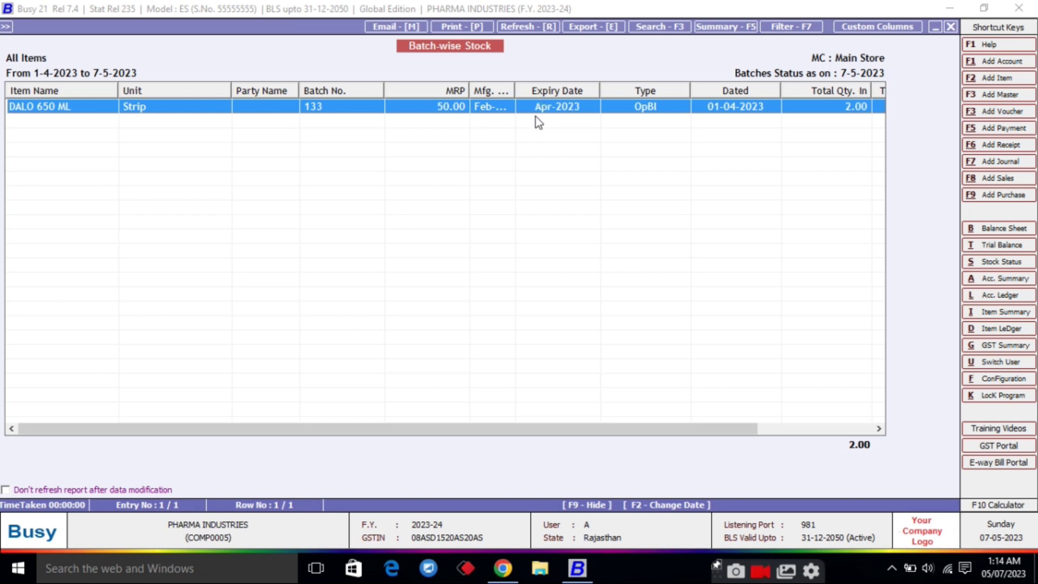
key(Escape)
Show the batch-wise stock with entry type All(Including Cleared) for the same dates, review the batches, and close it
key(Return)
key(Return)
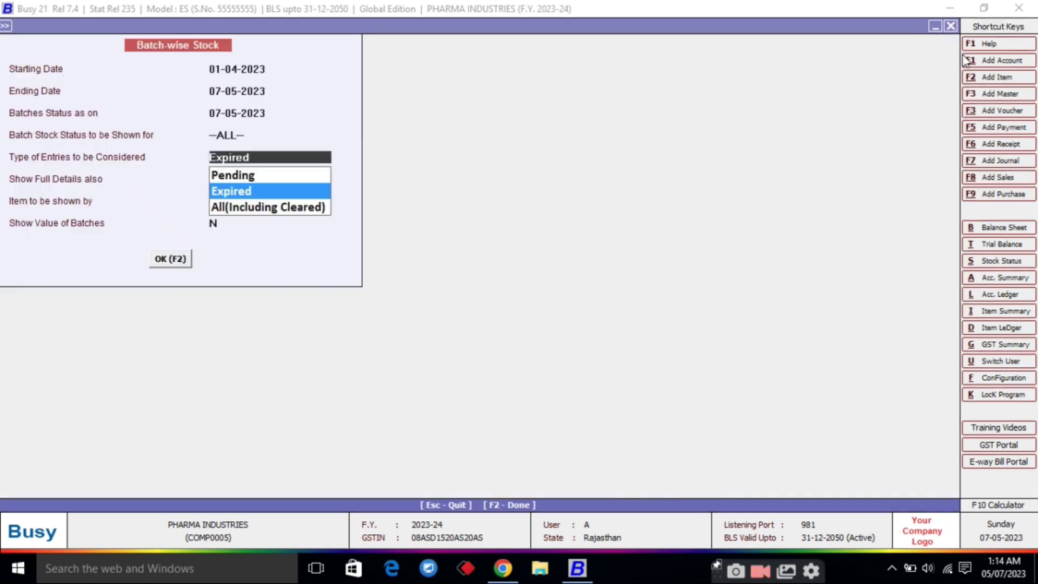
key(Up)
key(Down)
key(Down)
key(Return)
key(Return)
key(Return)
key(Return)
key(Return)
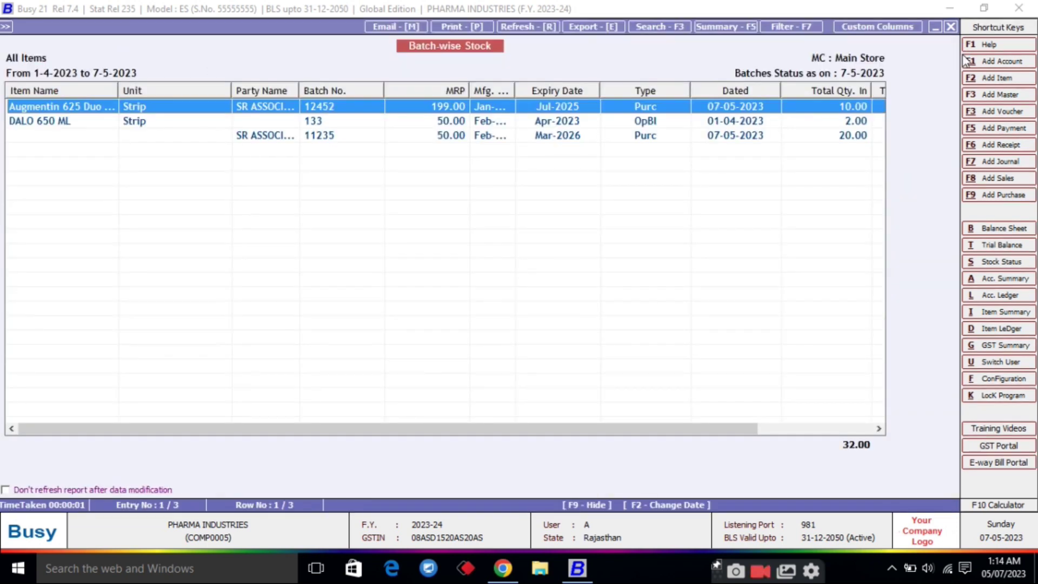
key(Escape)
Regenerate the batch-wise stock report, review each batch's total quantity in, quantity out and pending quantity, and leave the report
key(Return)
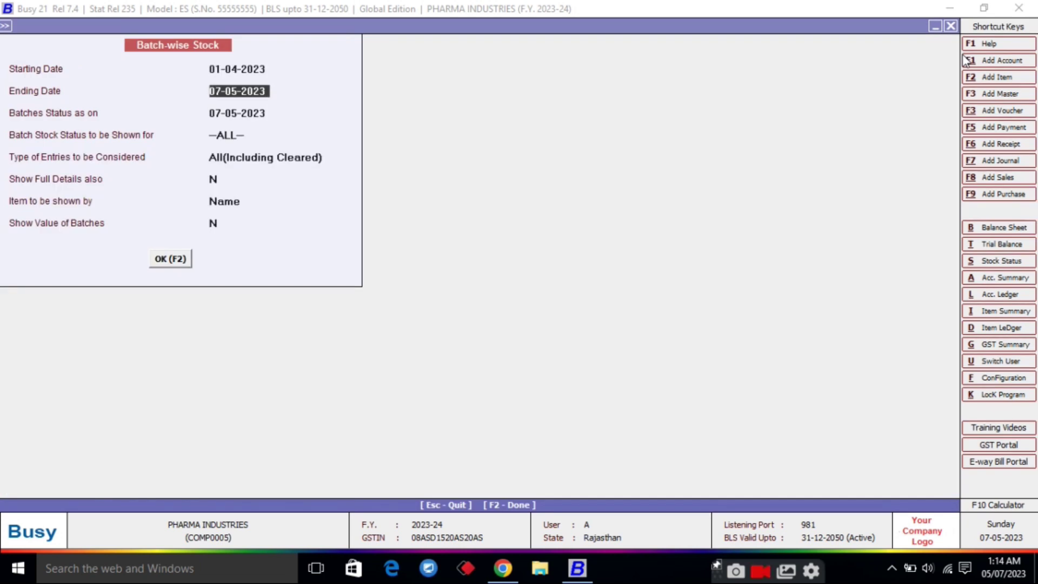
key(Return)
key(Up)
key(Up)
key(Return)
key(Return)
key(Return)
key(Return)
key(Return)
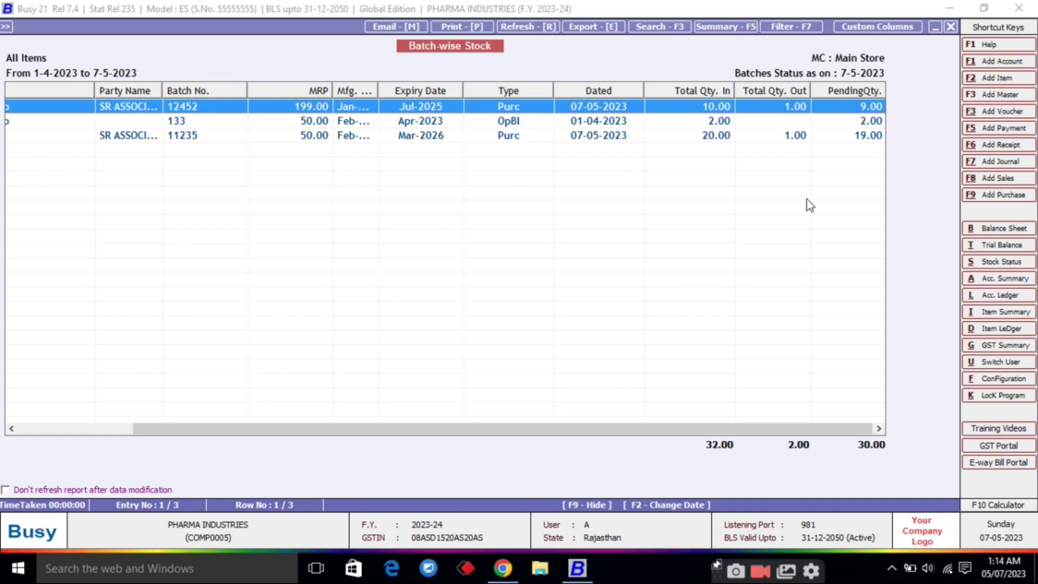
key(Escape)
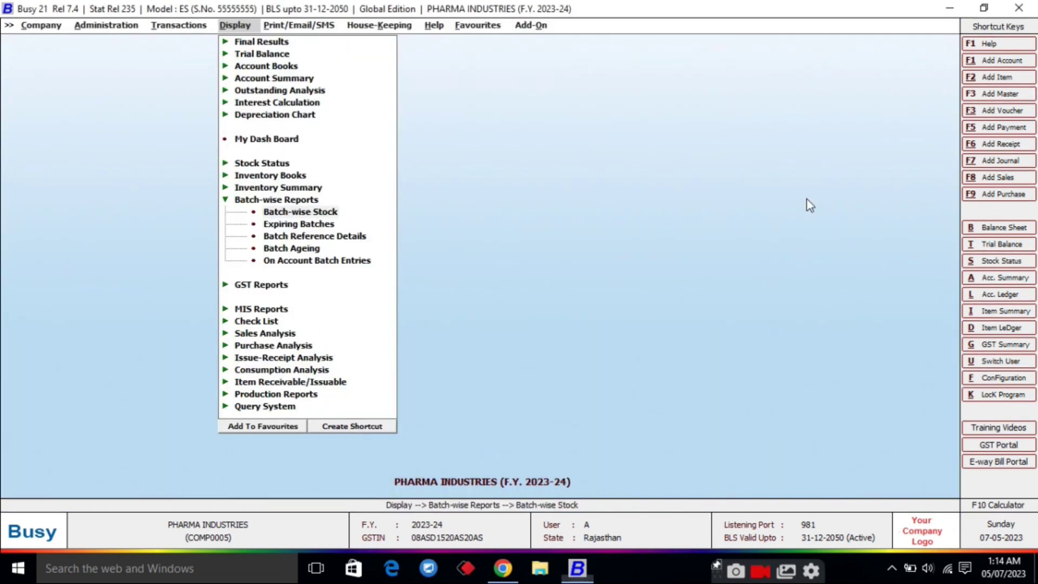
Browse the available GST reports, going through the GST Returns list to GSTR-1
key(Down)
key(Down)
key(Down)
key(Down)
key(Down)
key(Down)
key(Down)
key(Up)
key(Up)
key(Return)
key(Down)
key(Down)
key(Return)
key(Down)
key(Return)
key(Escape)
key(Down)
key(Down)
key(Up)
key(Down)
key(Down)
key(Down)
key(Down)
key(Down)
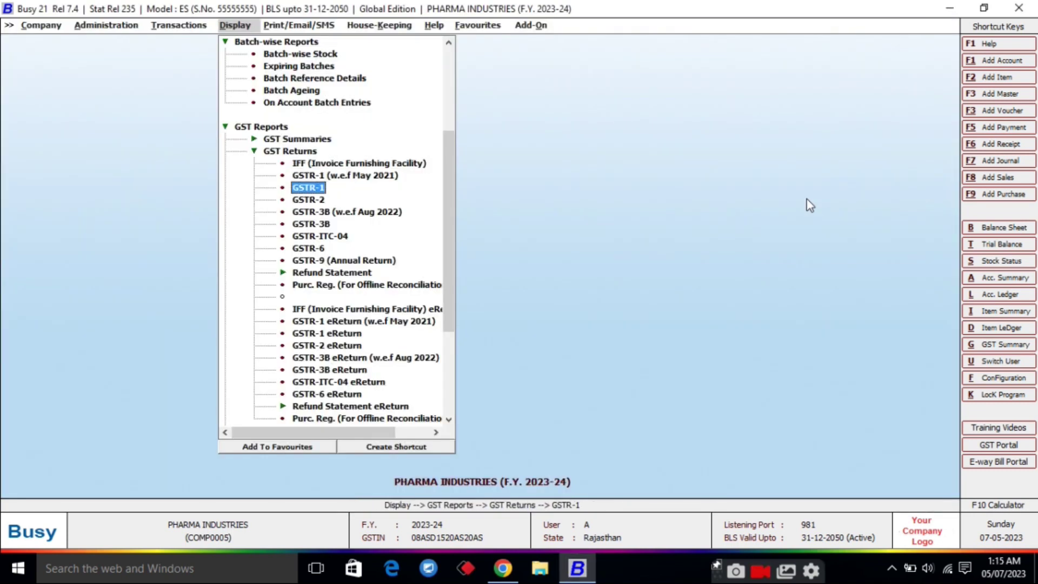
Leave the GST reports list, open the SR ASSOCIATES purchase voucher 120, review its items, taxes and total, and close it
key(Up)
key(Up)
key(Up)
key(Up)
key(Escape)
key(Escape)
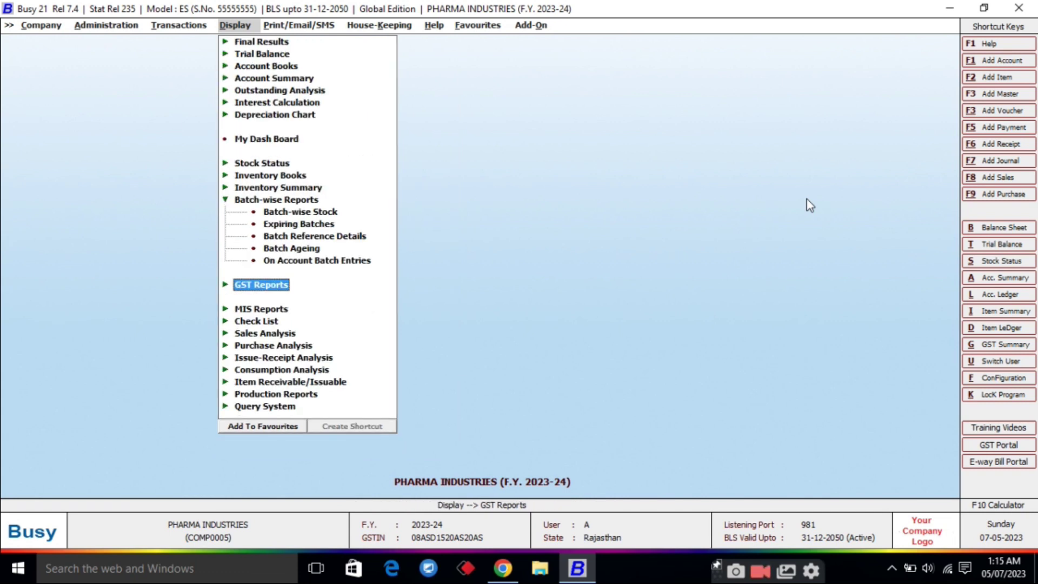
key(Left)
key(Down)
key(Down)
key(Down)
key(Right)
key(Down)
key(Return)
key(Return)
key(Return)
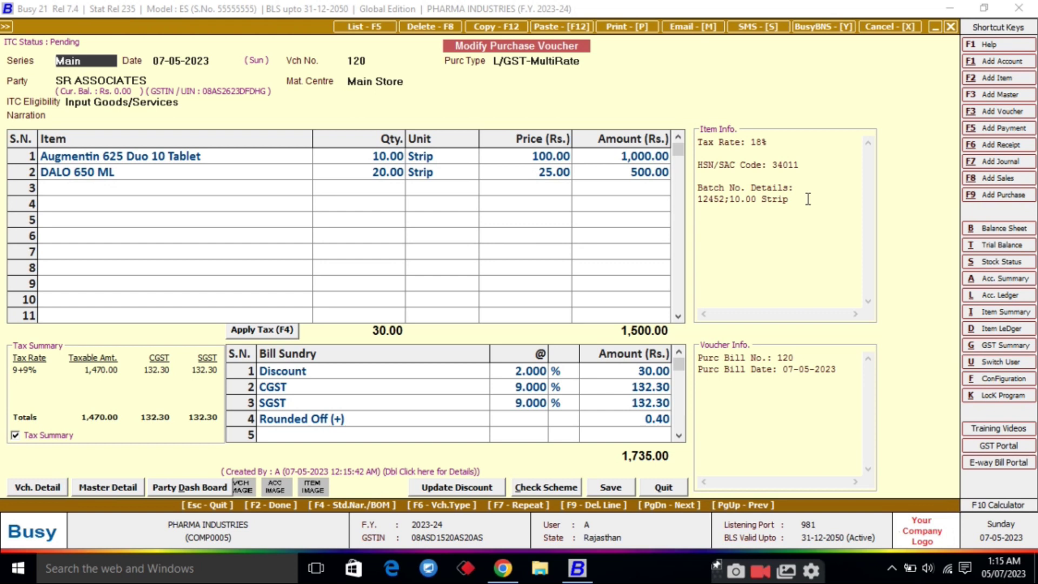
key(Escape)
Start a new Main-series payment voucher and create the ICICI A/C account for use as its payment mode
key(Down)
key(Down)
key(Down)
key(Return)
key(Return)
key(Return)
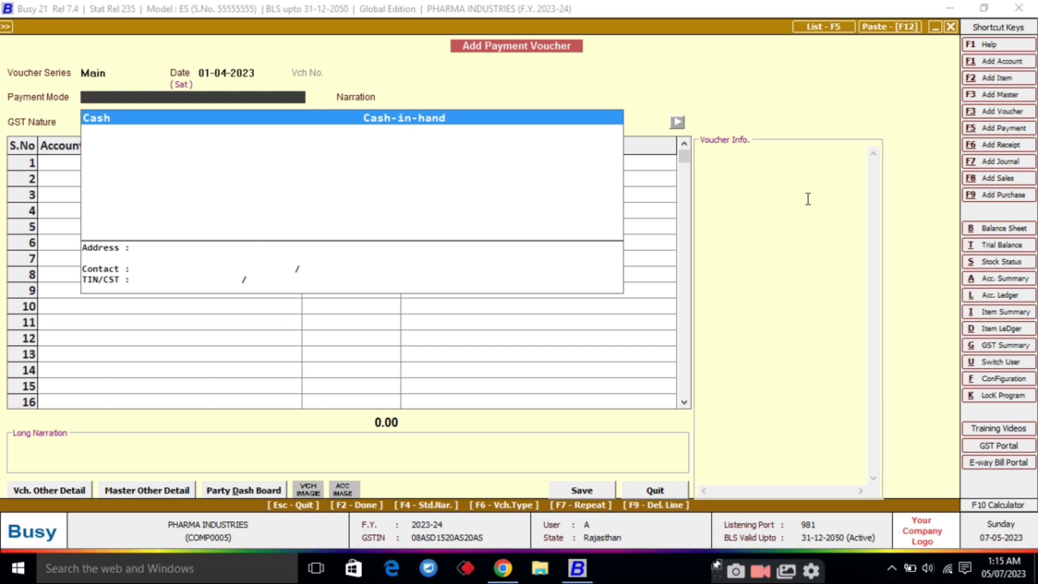
key(alt+F1)
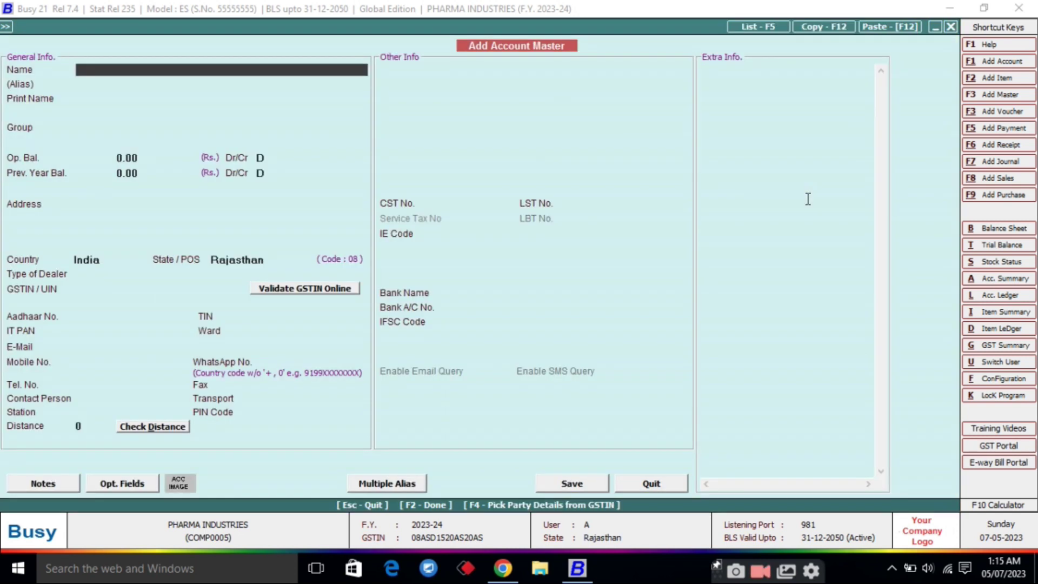
key(Escape)
key(Return)
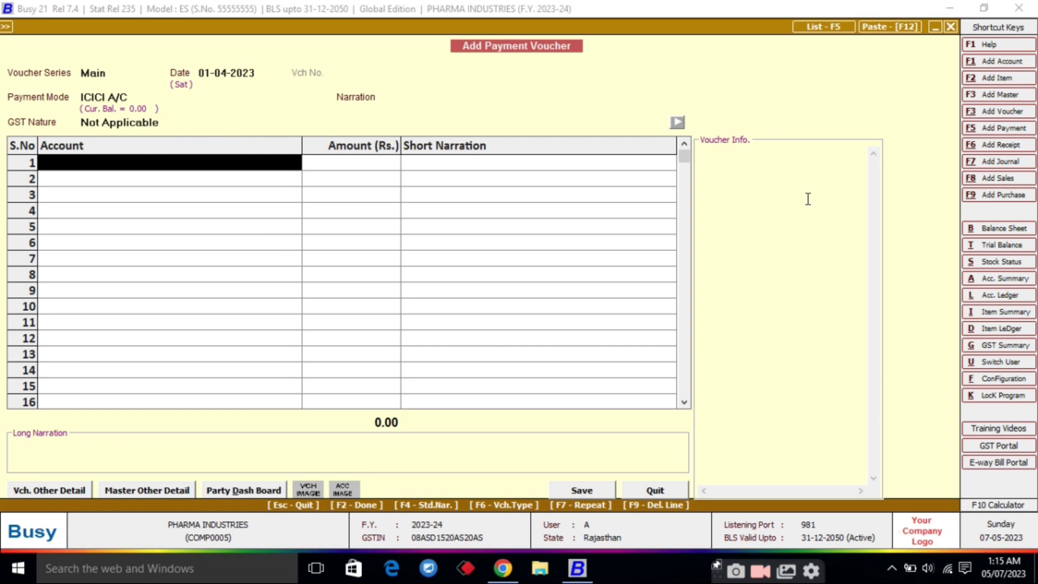
Choose SR ASSOCIATES as the account paid in the first row and date the payment voucher 10-05-2023
text(co)
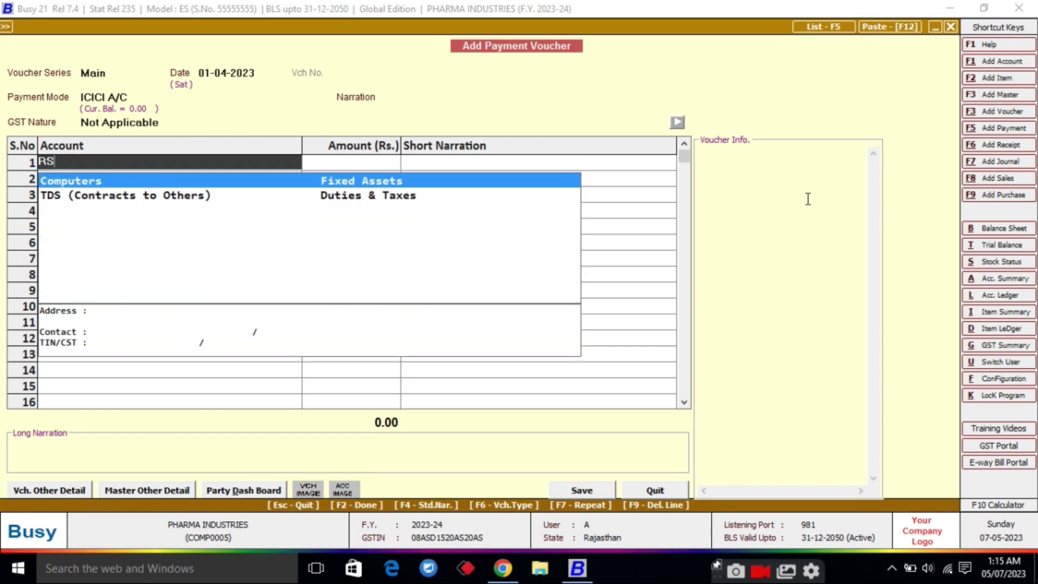
key(BackSpace)
key(BackSpace)
text(SR)
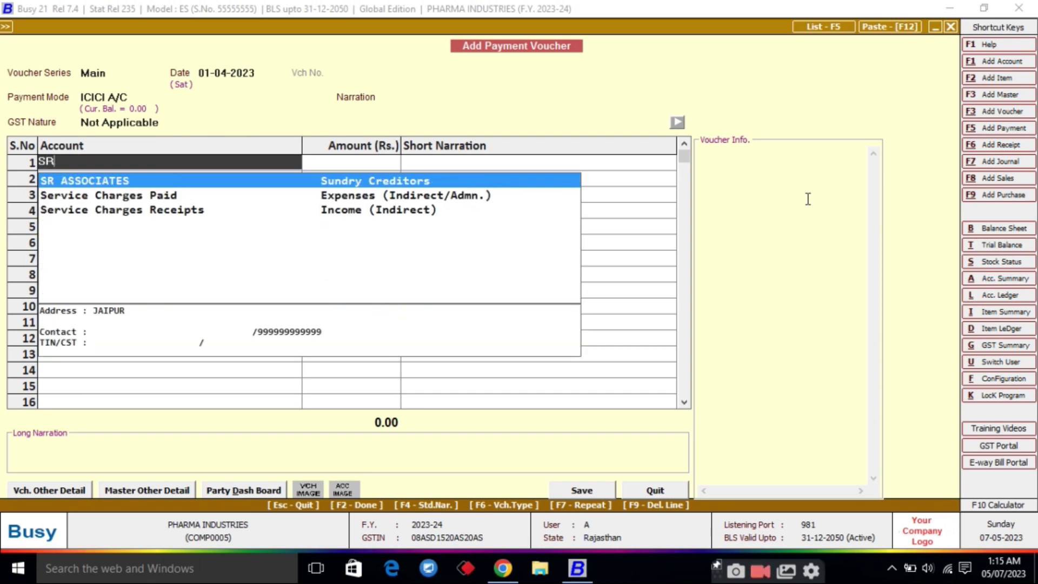
key(Return)
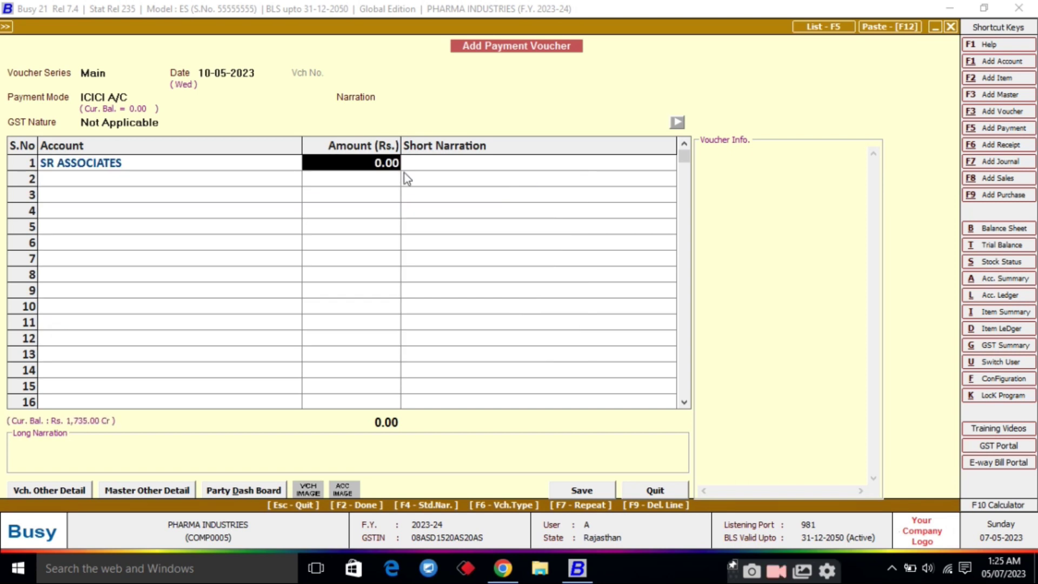
Enter the amount 1735 with short narration IMPS, save the payment voucher, and leave payment entry
text(1)
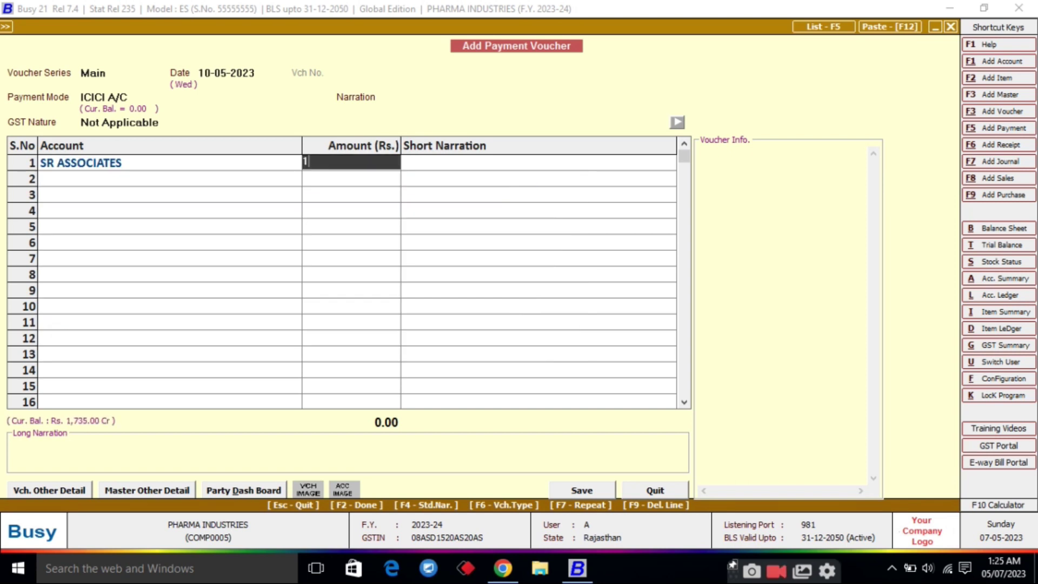
text(735)
key(Return)
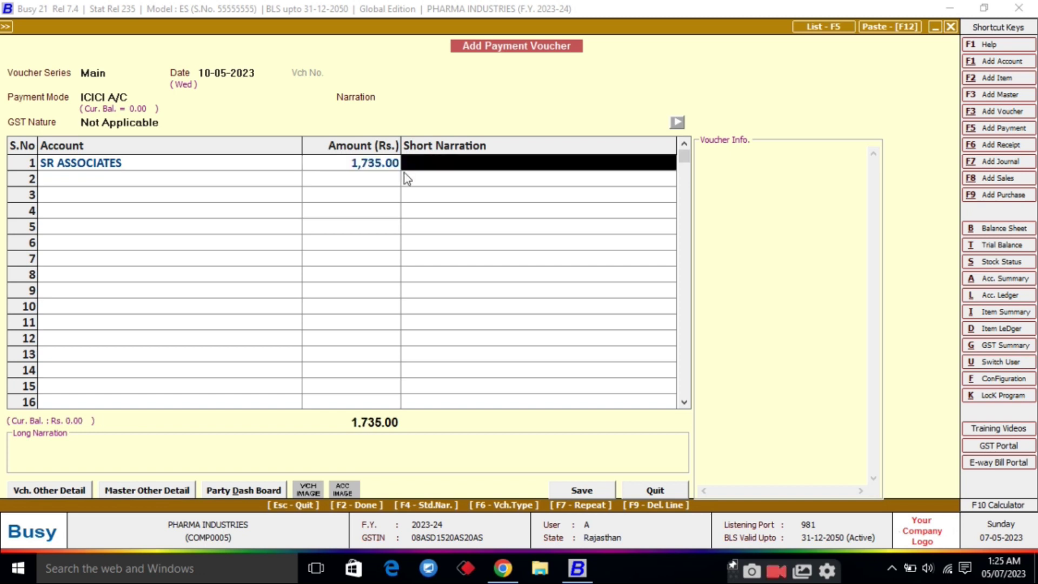
text(iMPS)
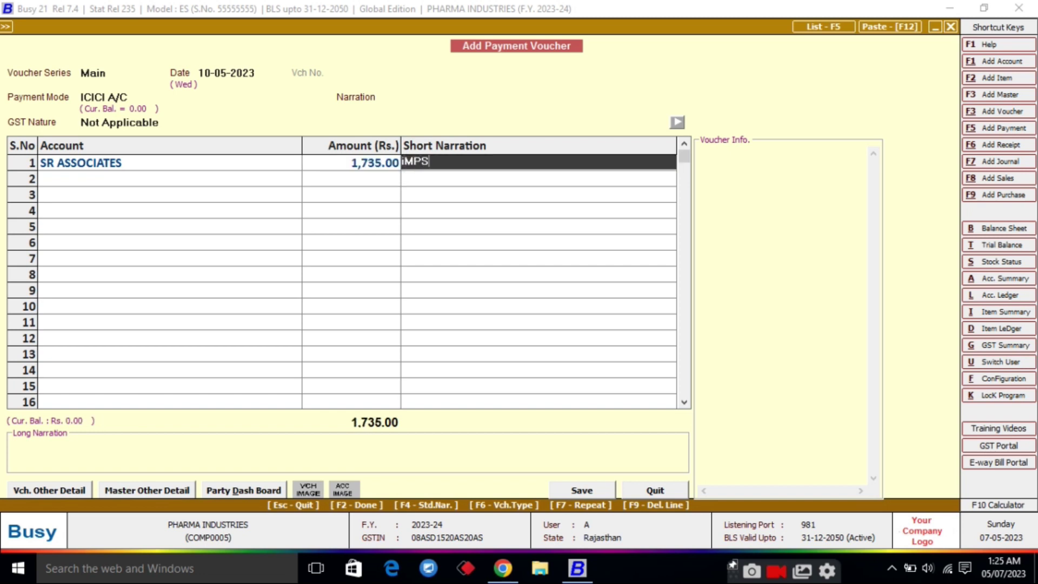
key(Return)
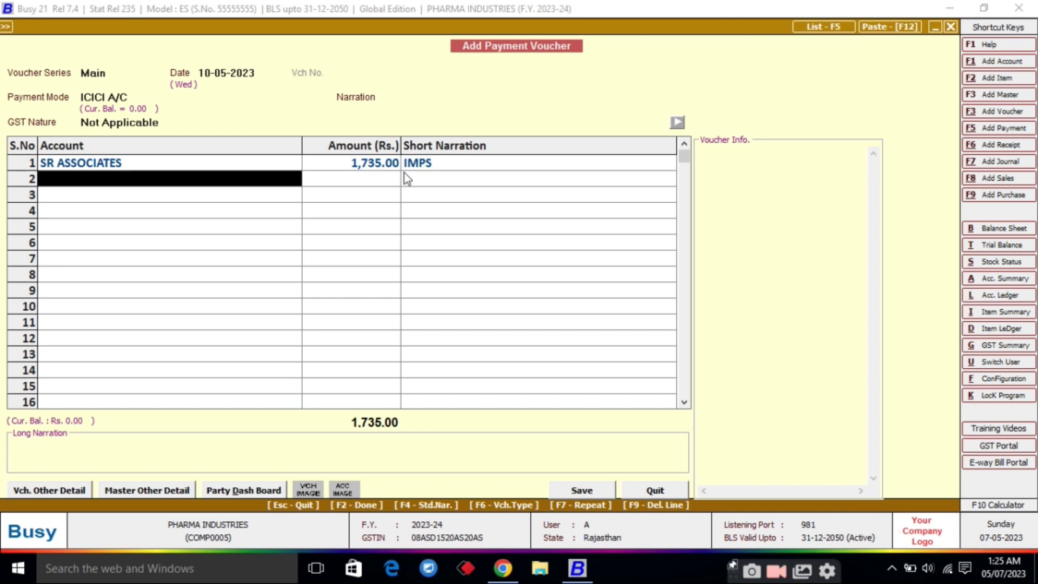
key(Return)
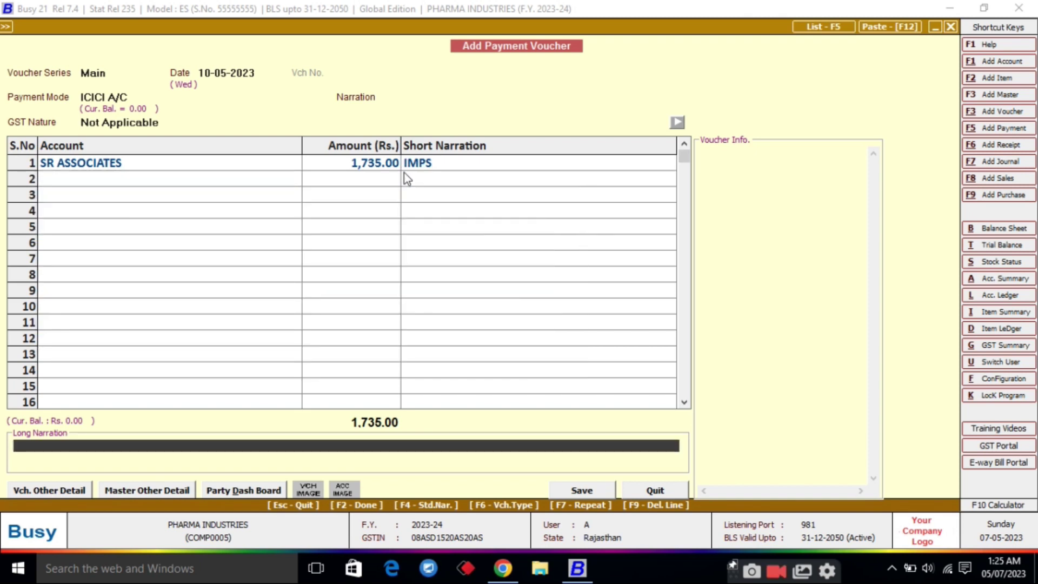
key(Return)
key(Return)
key(Return)
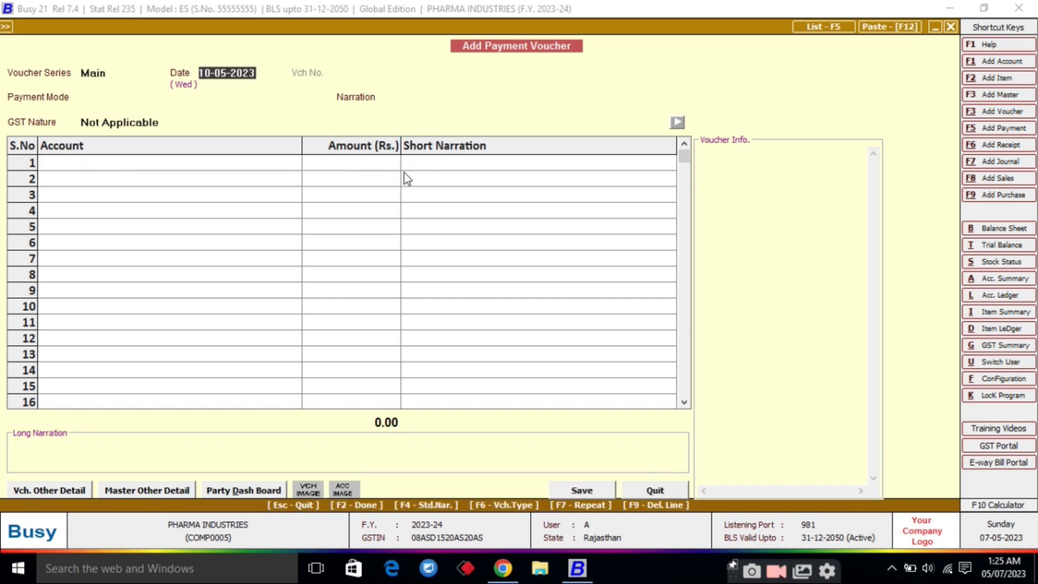
key(Escape)
key(Return)
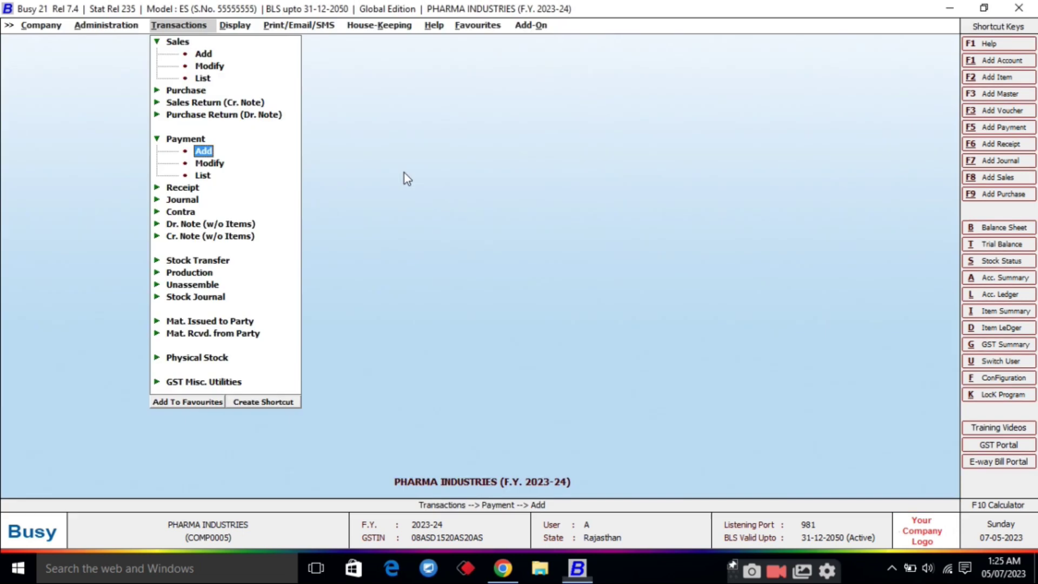
Show the SR ASSOCIATES account ledger from 01-04-2023 to 10-05-2023 with narrations, review its entries and closing balance, and close it
key(alt+l)
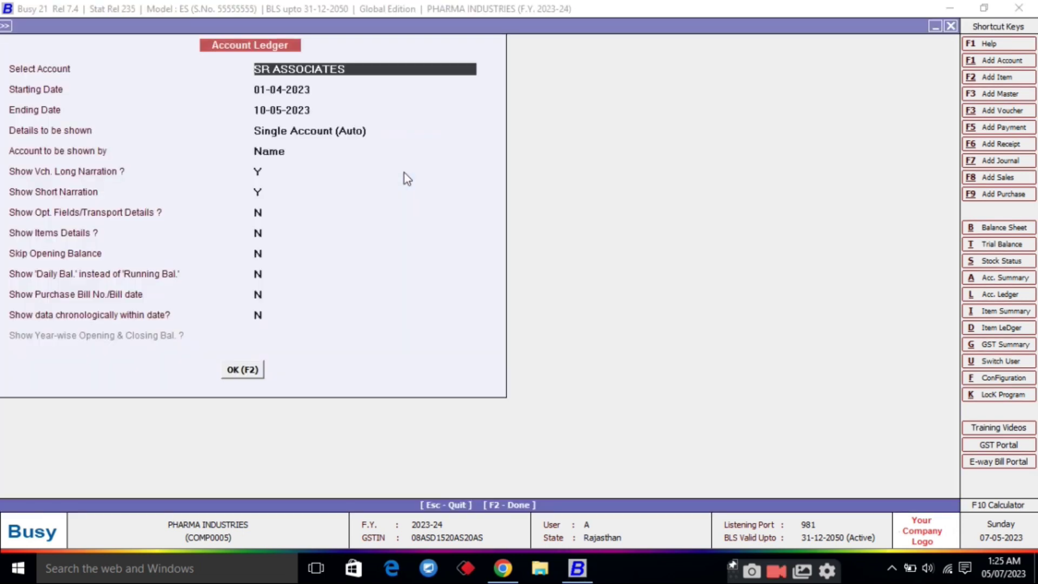
key(Return)
key(Return)
key(Return)
key(Return)
key(Return)
key(Return)
key(Return)
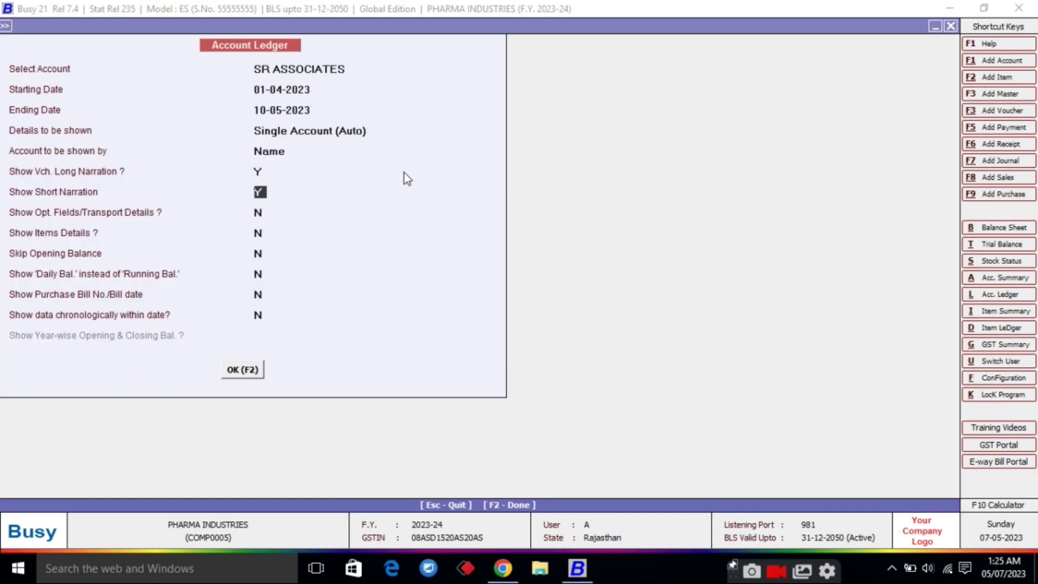
key(Return)
key(Return)
key(Return)
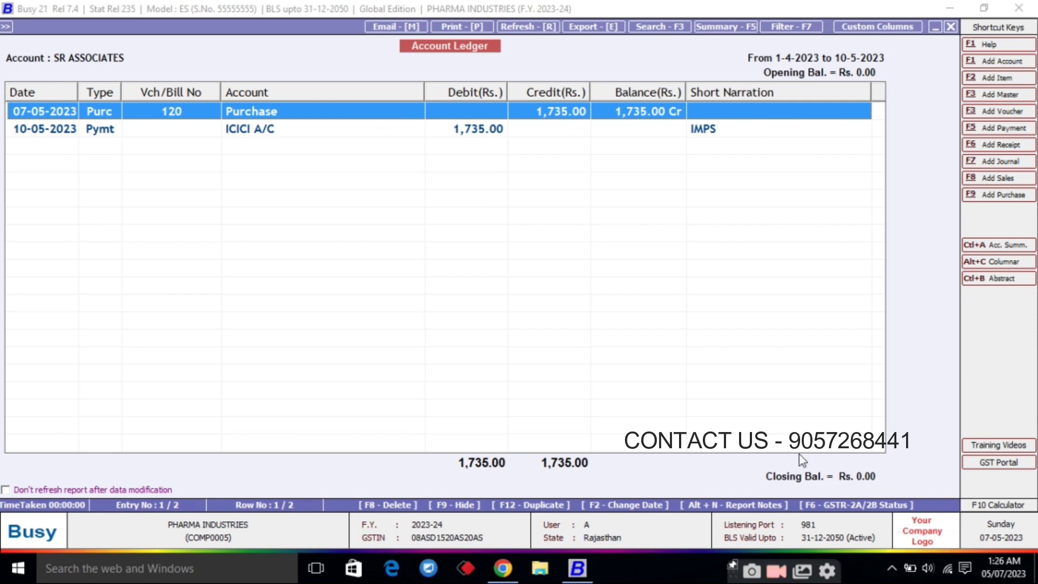
key(Escape)
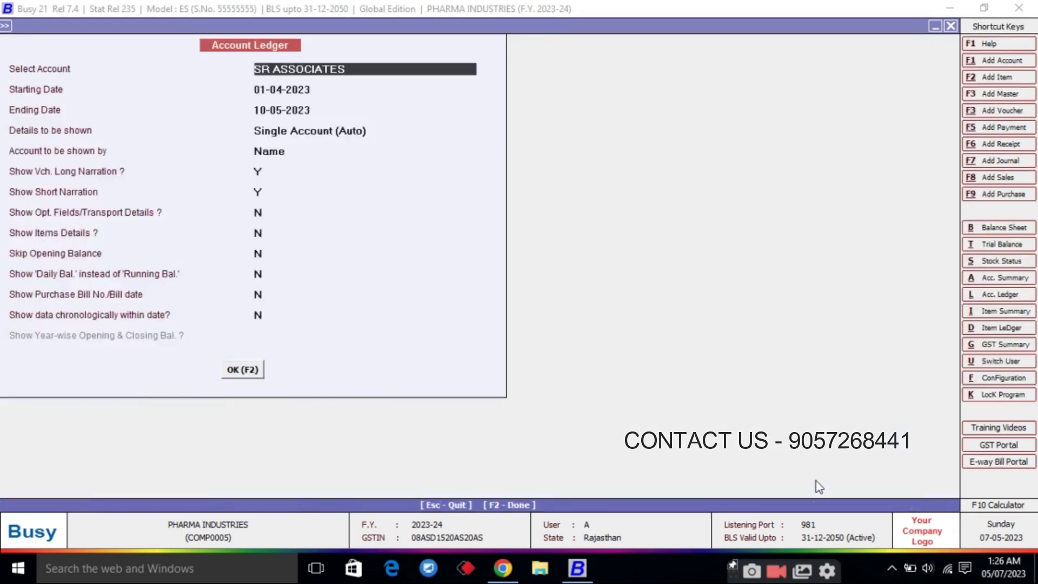
key(Escape)
Open the standard Sales Register from the account books for all parties and all voucher series
key(Right)
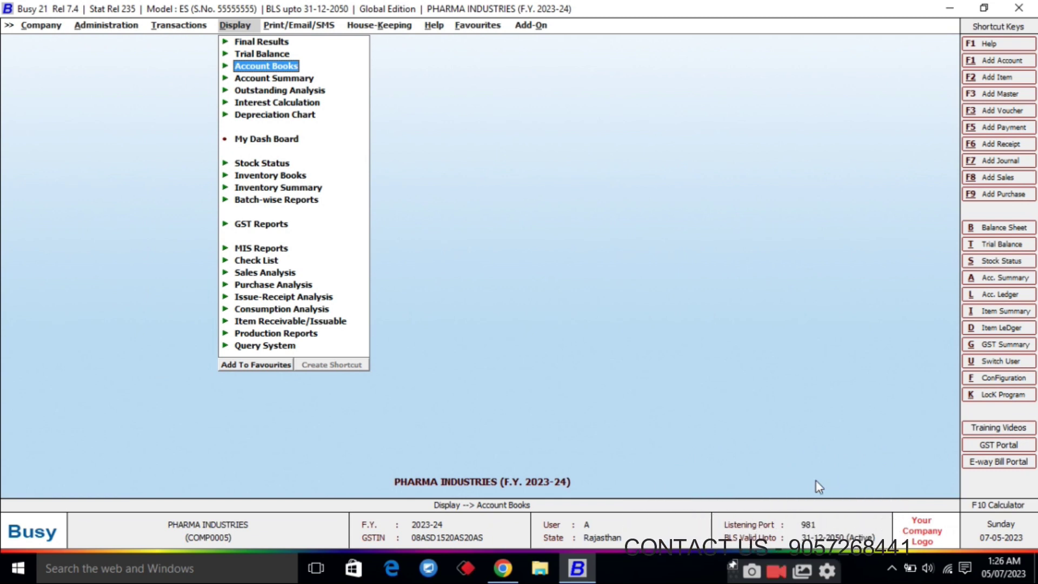
key(Return)
key(Down)
key(Down)
key(Down)
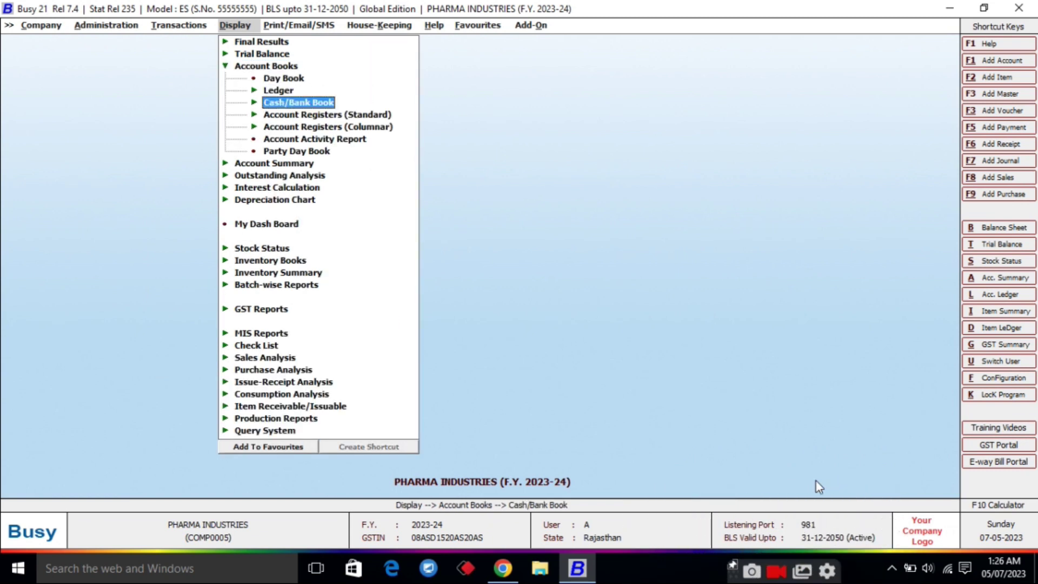
key(Return)
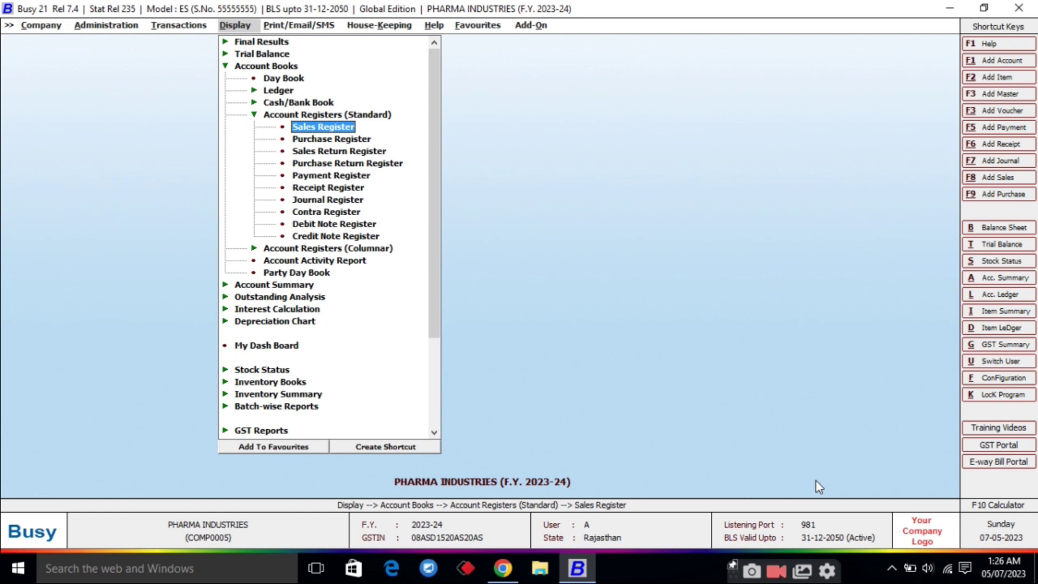
key(Return)
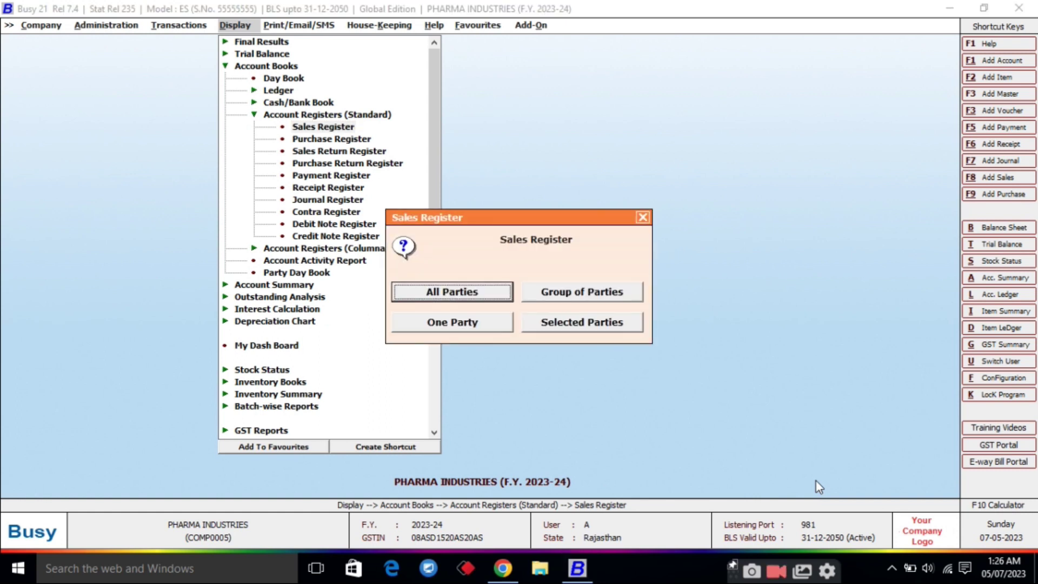
key(Return)
key(Return)
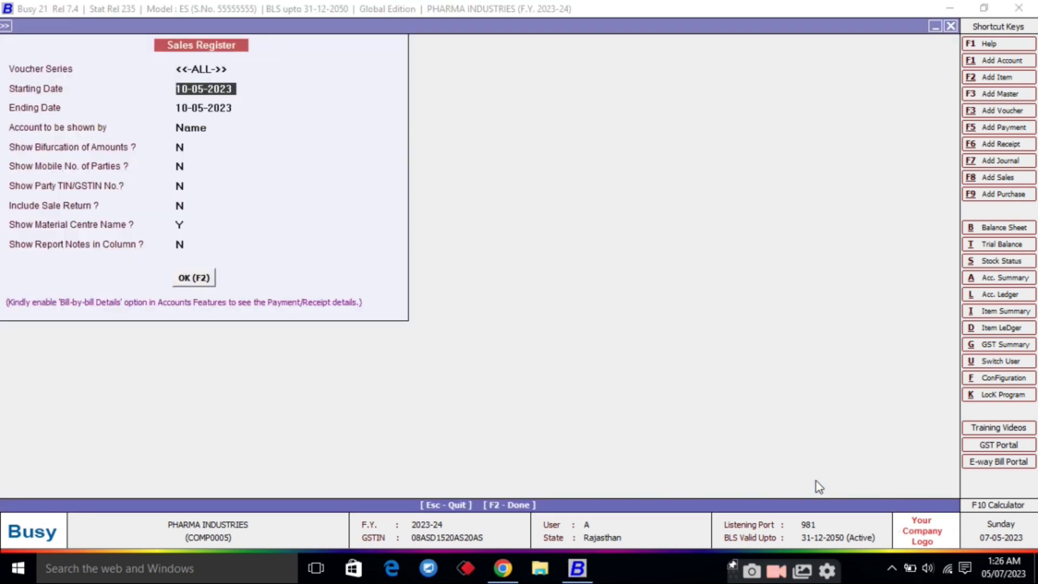
Generate the Sales Register for the single date 10-05-2023, showing material centre names, and close the report
key(Return)
key(Return)
key(Return)
key(Return)
key(Return)
key(Return)
key(Return)
key(Return)
key(Return)
key(Return)
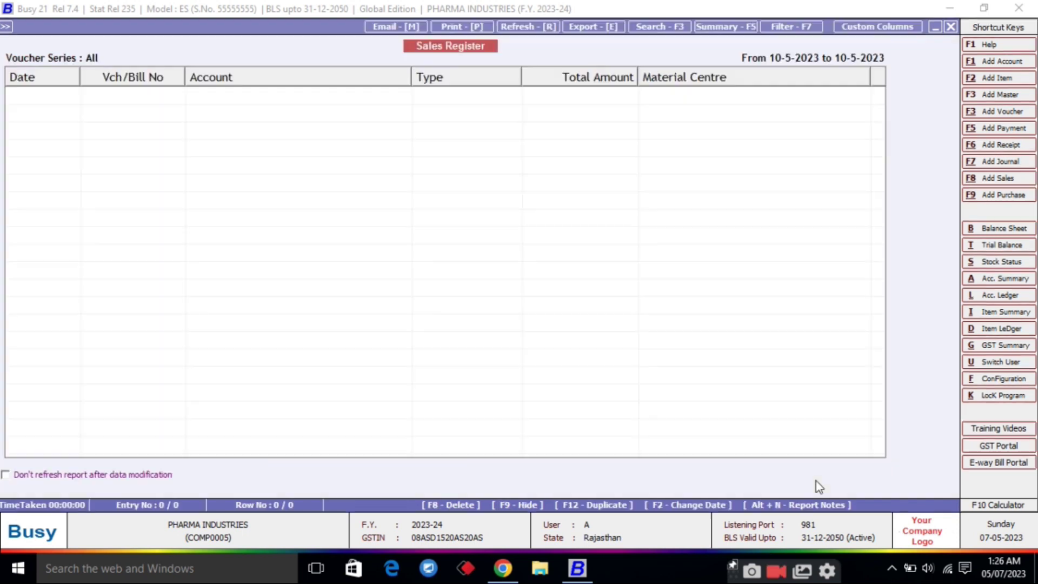
key(Escape)
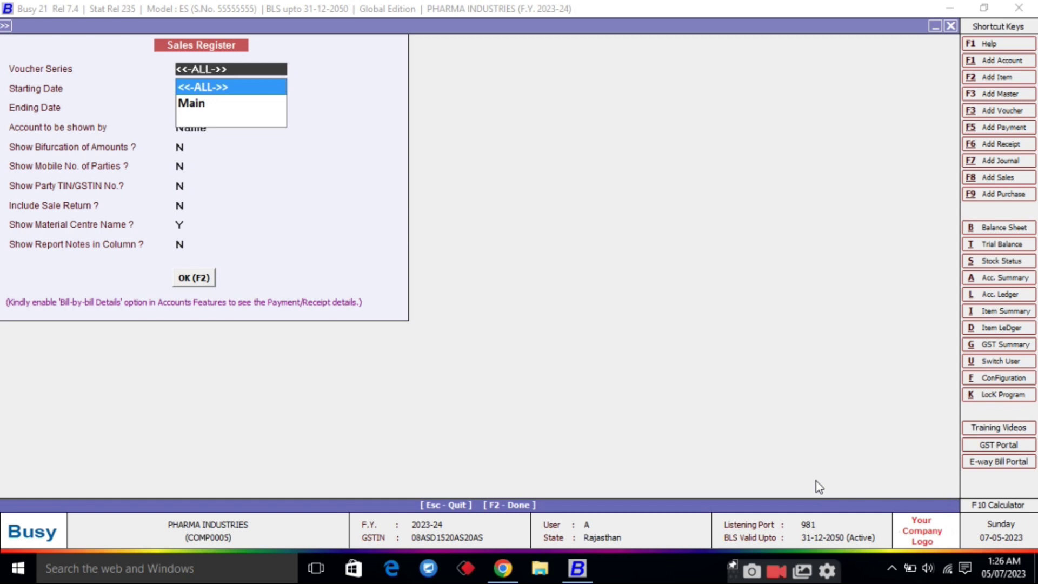
Regenerate the Sales Register from 01-05-2023 to 10-05-2023, open sales voucher 1/2023-24 to review its details, and close it
key(Return)
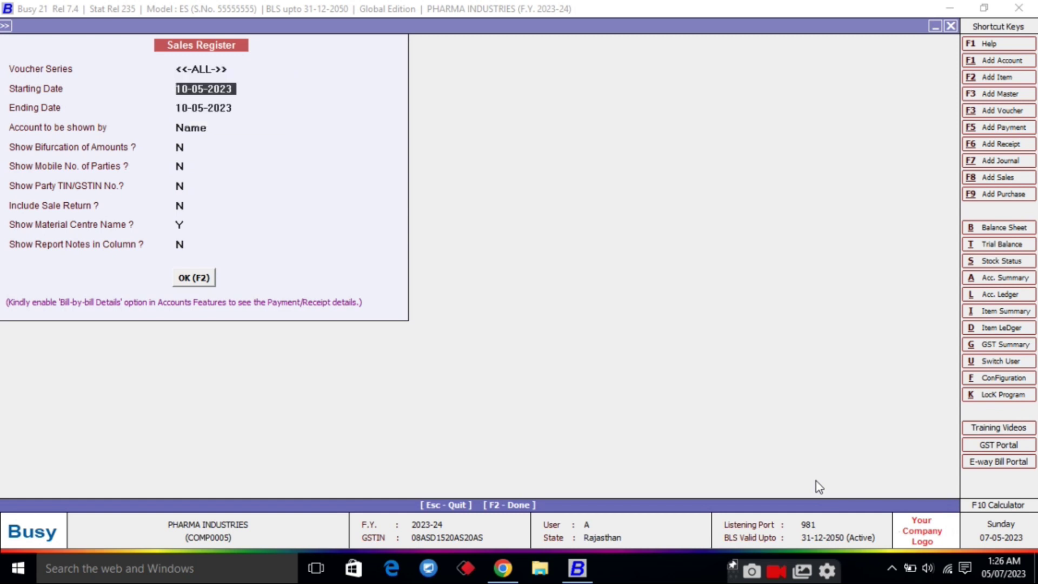
text(01-05-2023)
key(Return)
key(Return)
key(Return)
key(Return)
key(Return)
key(Return)
key(Return)
key(Return)
key(Return)
key(Return)
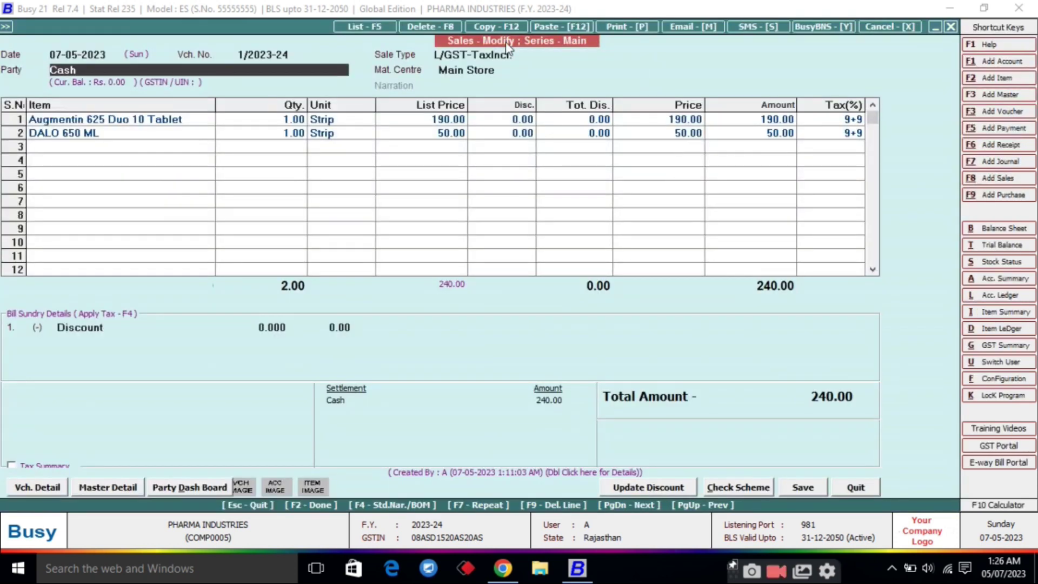
key(Escape)
key(Escape)
Generate the Day Book from 01-04-2023 to 10-05-2023 with full voucher details and without cash balances
key(Up)
key(Up)
key(Up)
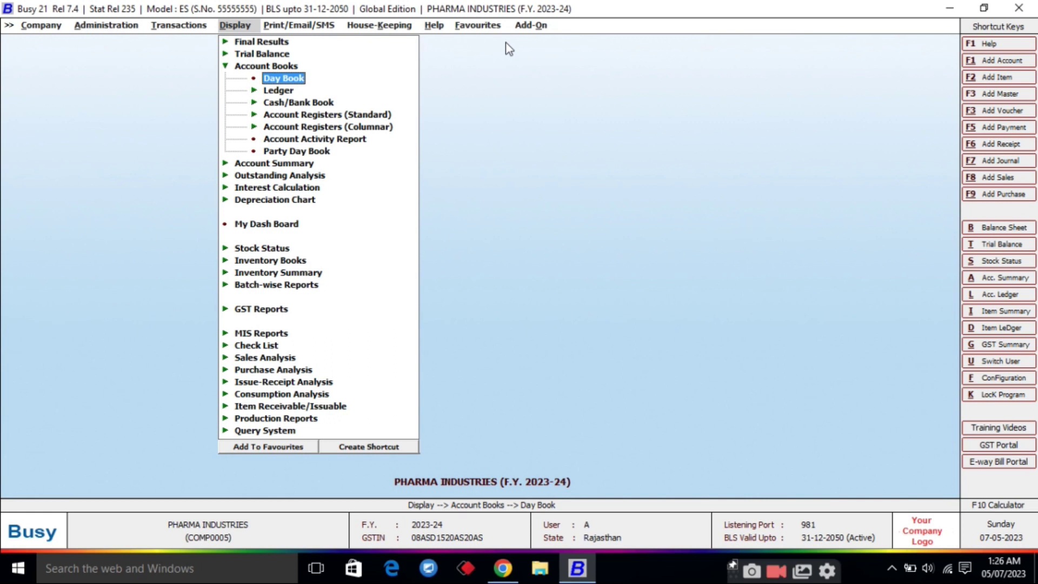
key(Return)
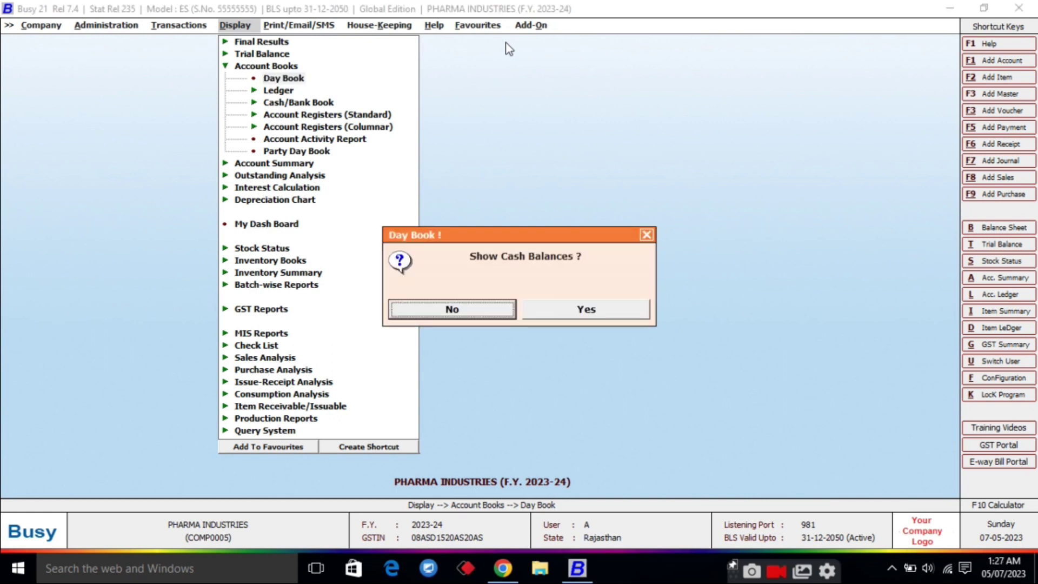
key(Return)
key(Return)
key(Return)
key(Return)
key(Return)
key(Return)
key(Return)
key(Return)
key(Return)
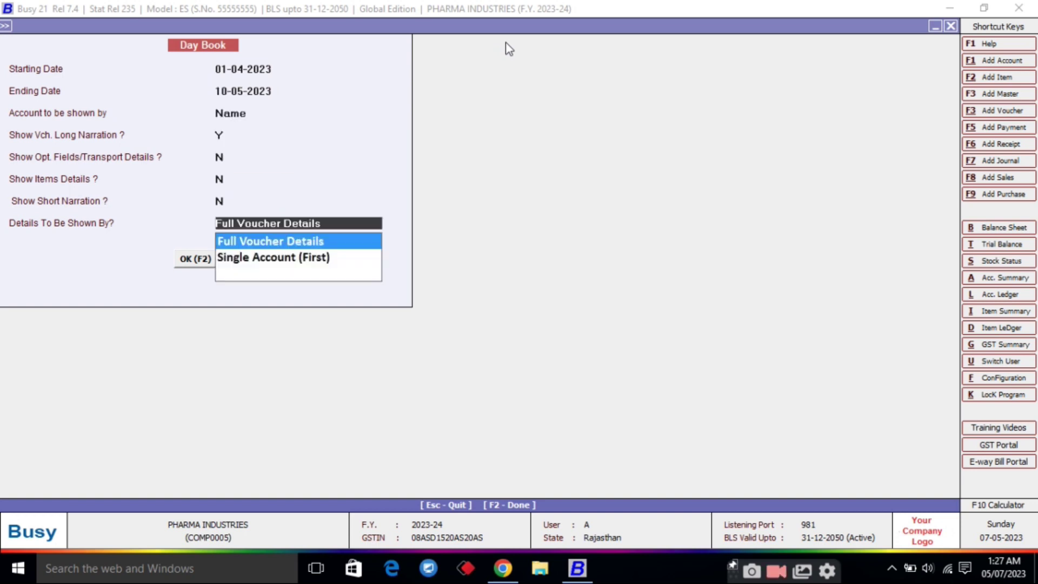
key(Return)
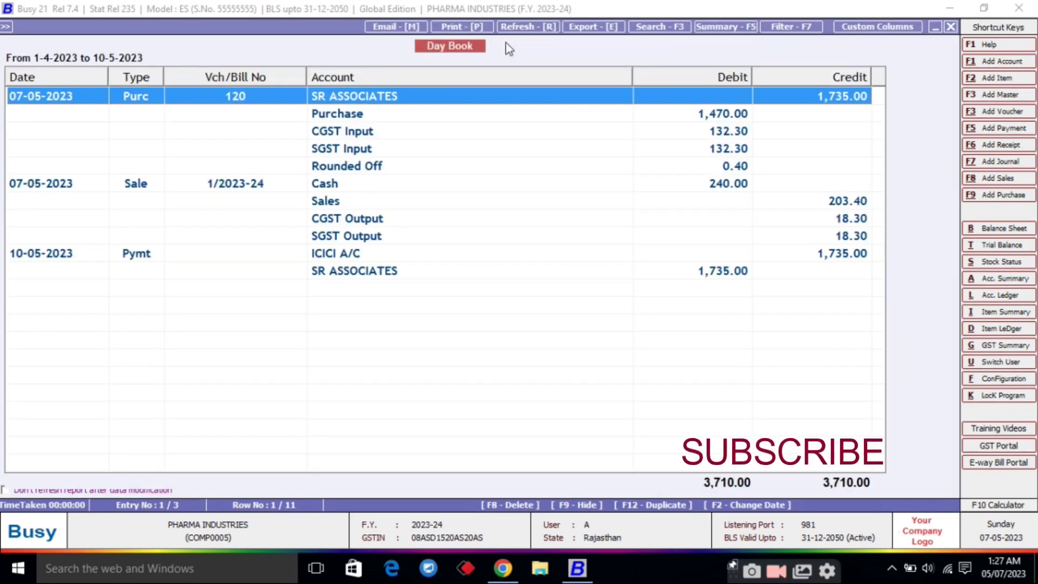
Review the purchase, sale and payment entries in the Day Book, including their debit and credit amounts, and leave the account books
key(Down)
key(Down)
key(Up)
key(Up)
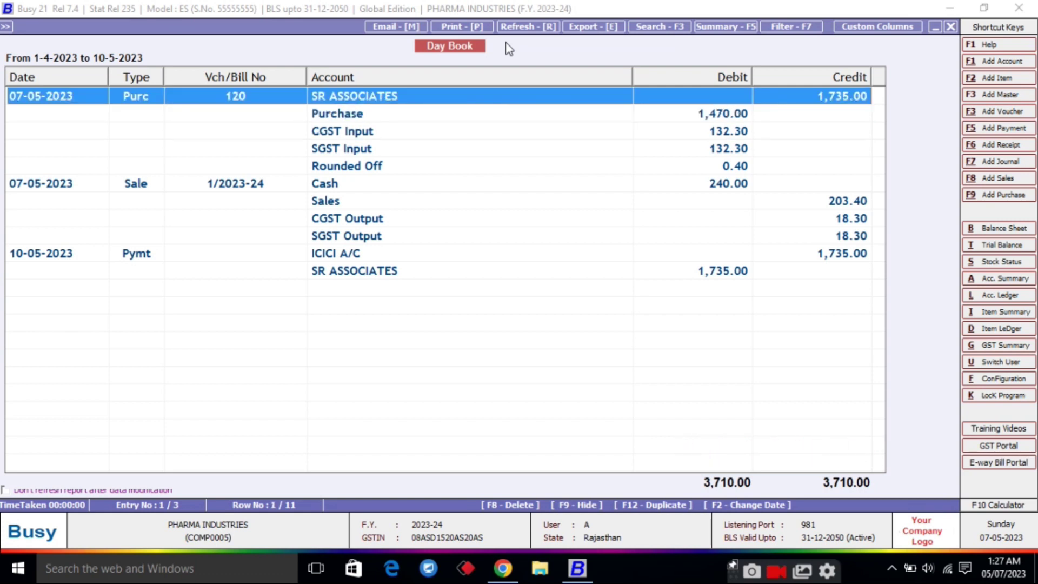
key(End)
key(Down)
key(Up)
key(Up)
key(Up)
key(Up)
key(Up)
key(Up)
key(Up)
key(Up)
key(Up)
key(Up)
key(Escape)
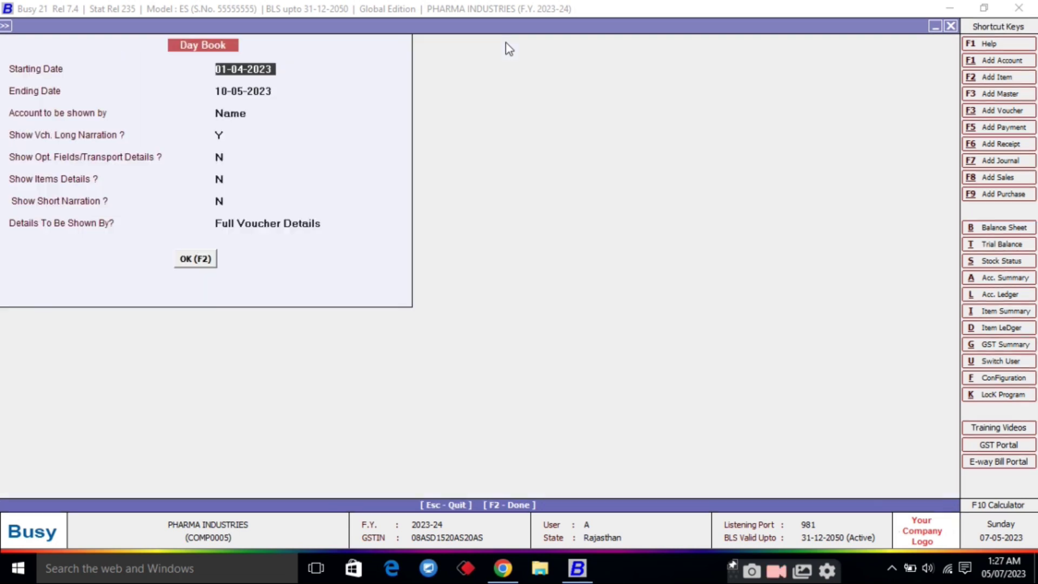
key(Escape)
key(Escape)
key(Escape)
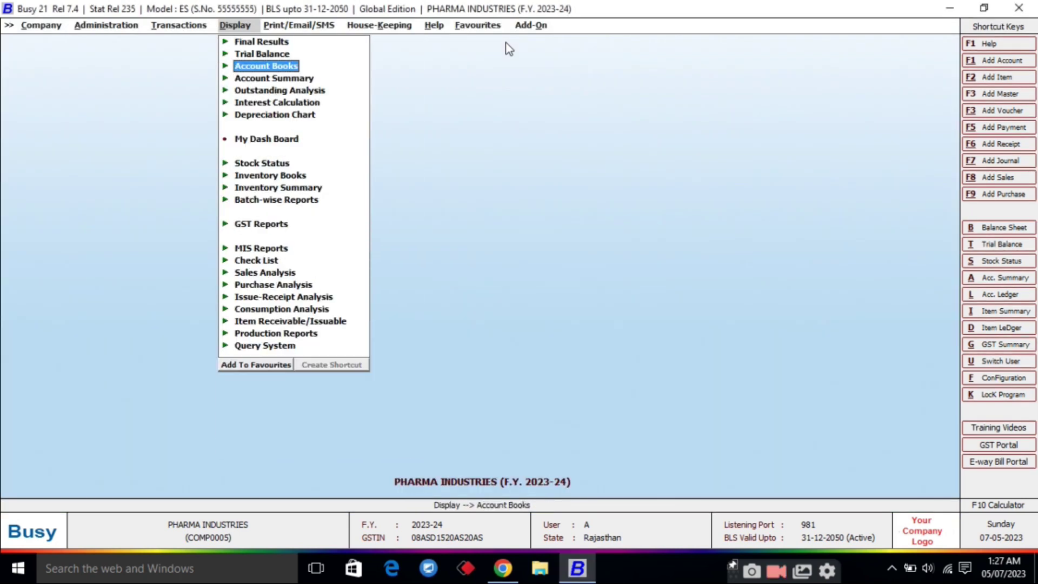
Start the series-wise Settlement Details report under Account Summary for all settlement modes
key(Down)
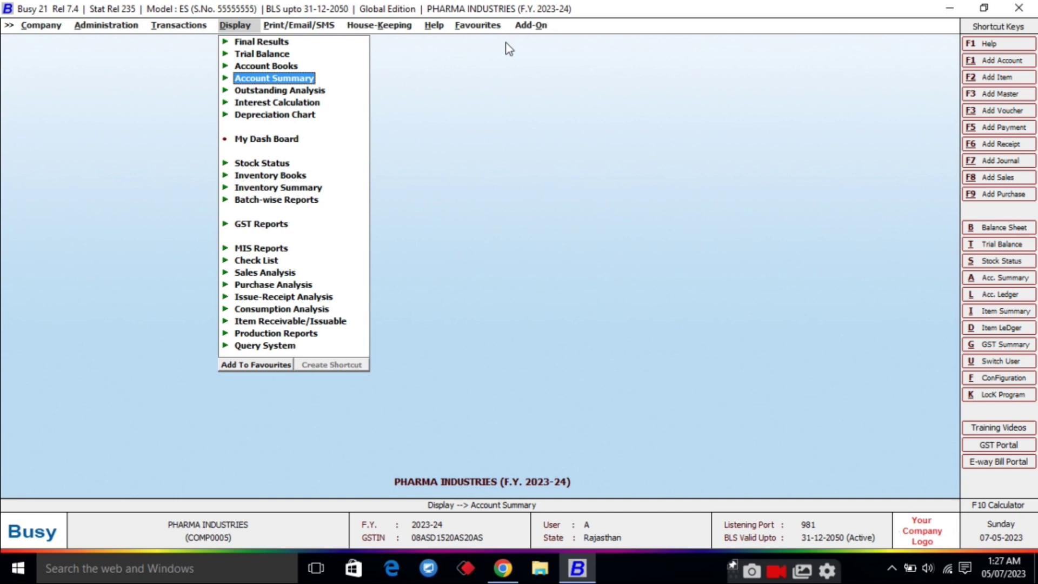
key(Return)
key(Down)
key(Down)
key(Down)
key(Down)
key(Down)
key(Down)
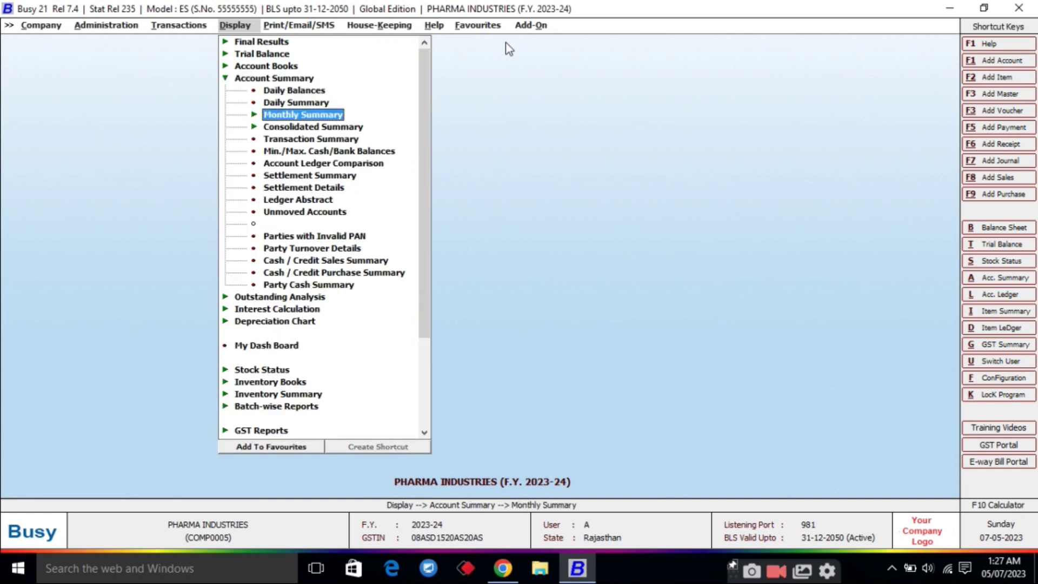
key(Down)
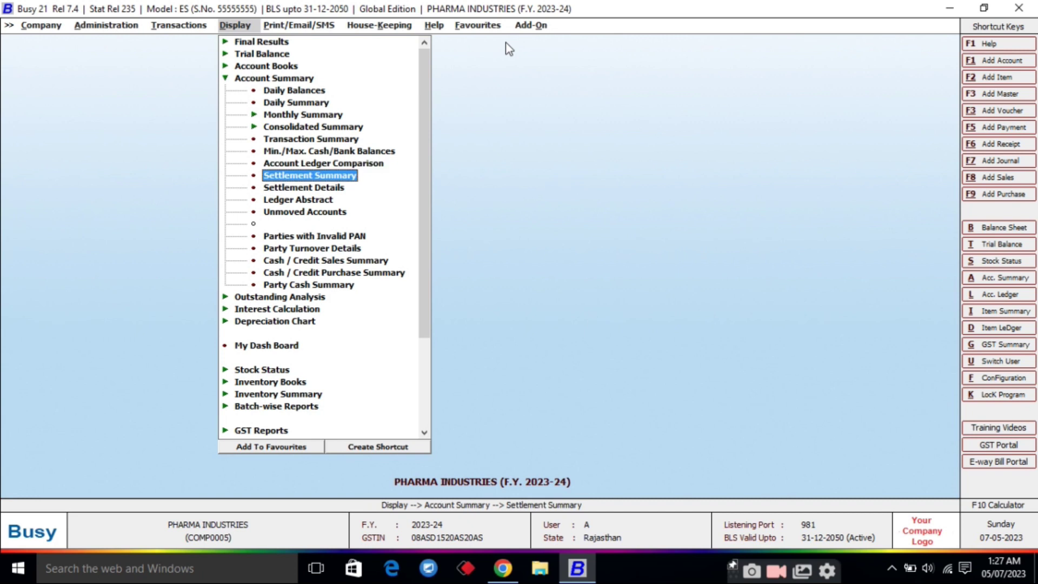
key(Down)
key(Return)
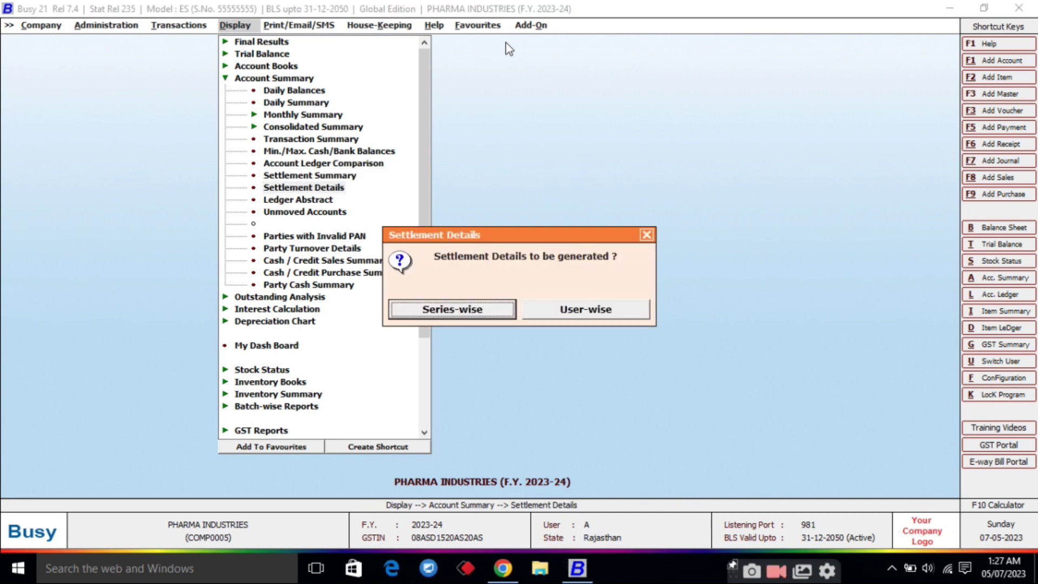
key(Return)
key(Return)
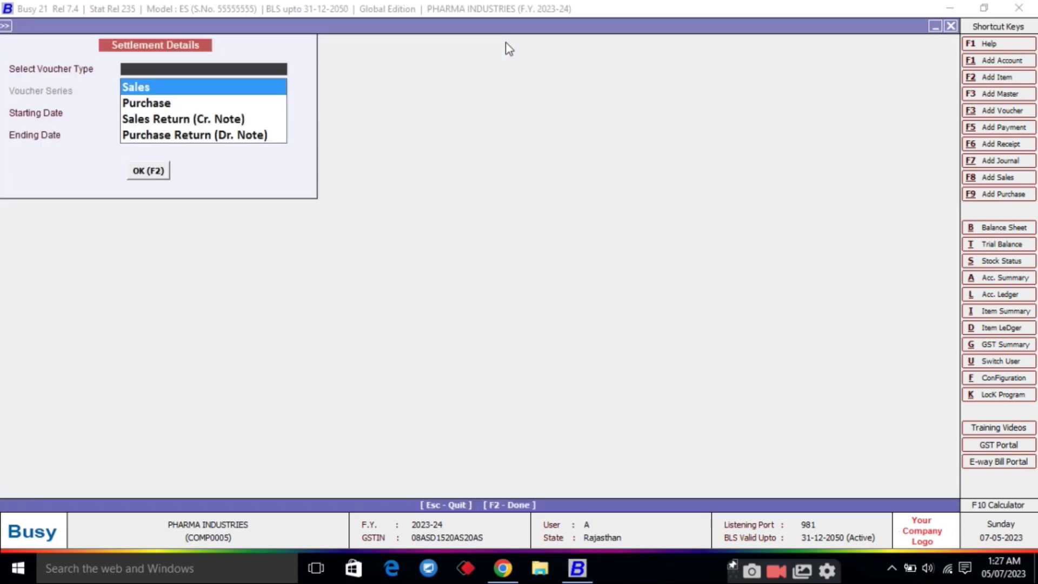
Generate Settlement Details for Sales vouchers of the Main series from 01-04-2023 to 10-05-2023, and close the report
key(Return)
key(Return)
key(Return)
key(Return)
key(Return)
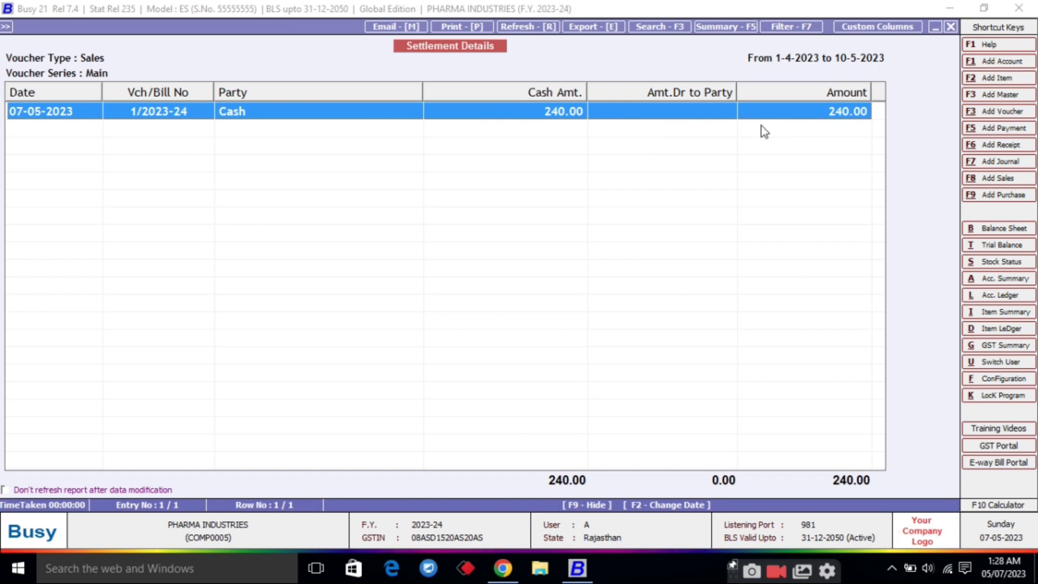
key(Escape)
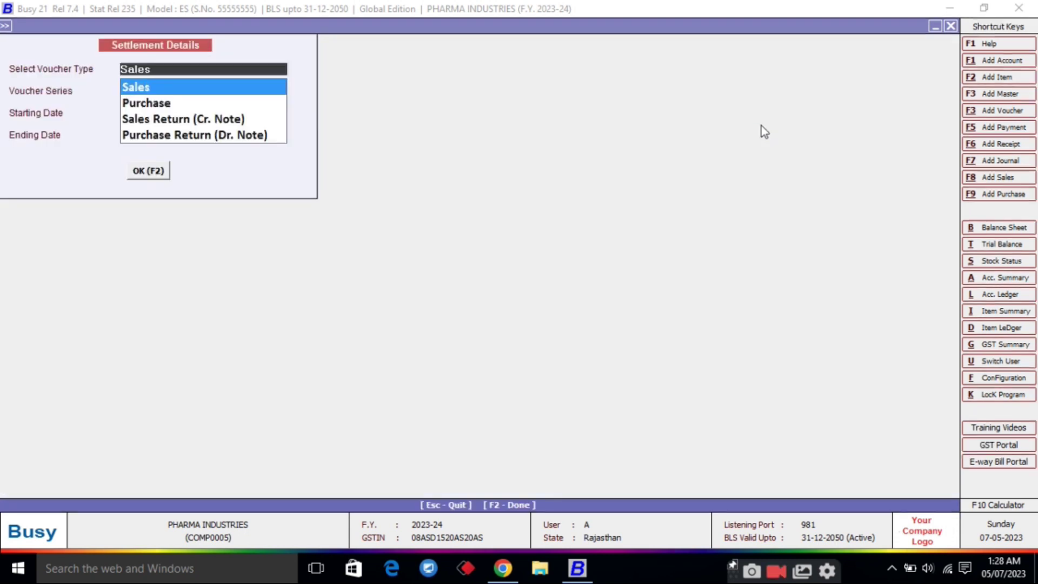
key(Escape)
key(Escape)
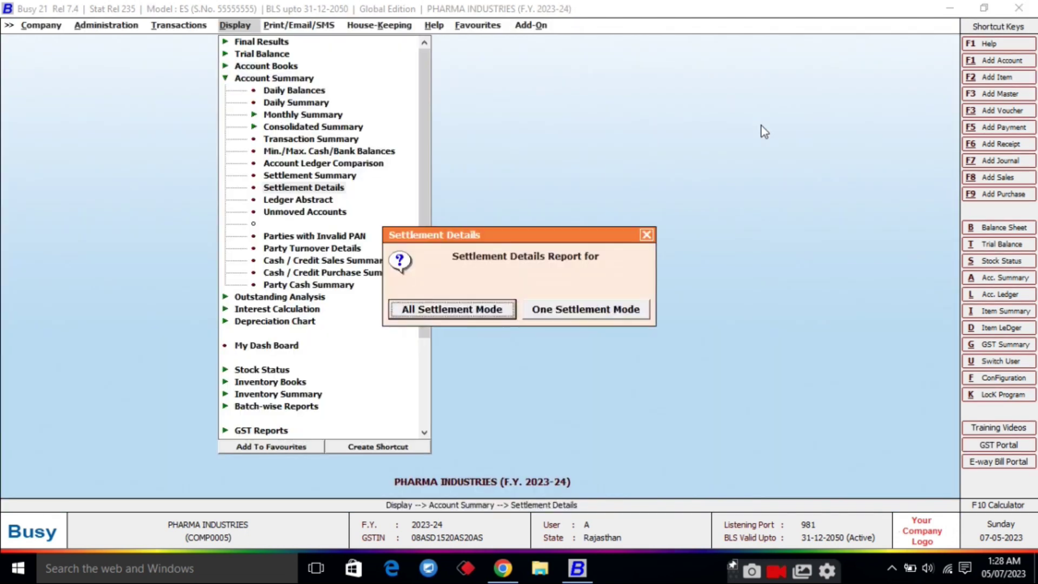
key(Escape)
key(Escape)
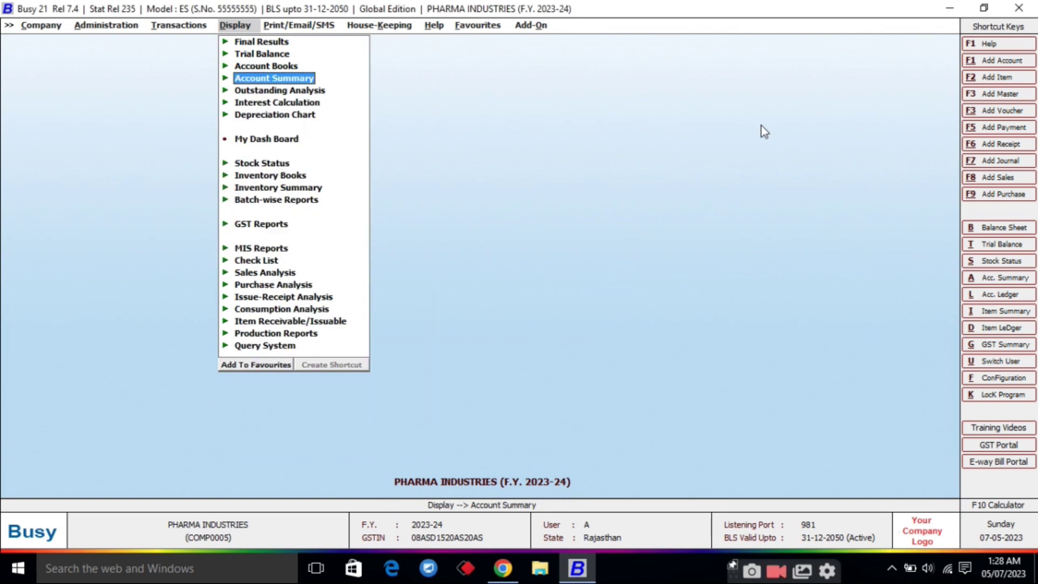
Open the Amount Receivable report under Outstanding Analysis for all accounts
key(Down)
key(Return)
key(Down)
key(Up)
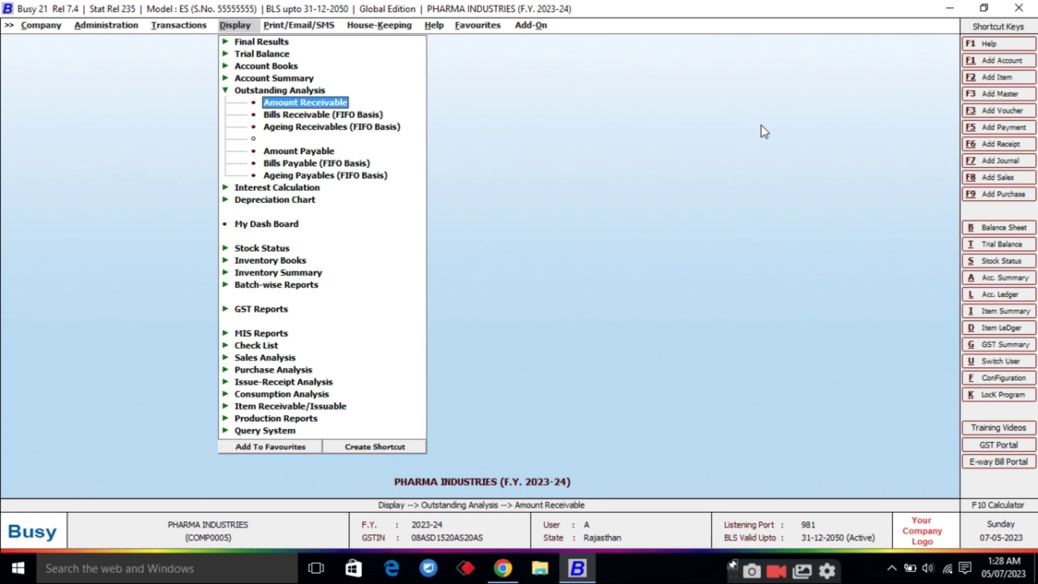
key(Return)
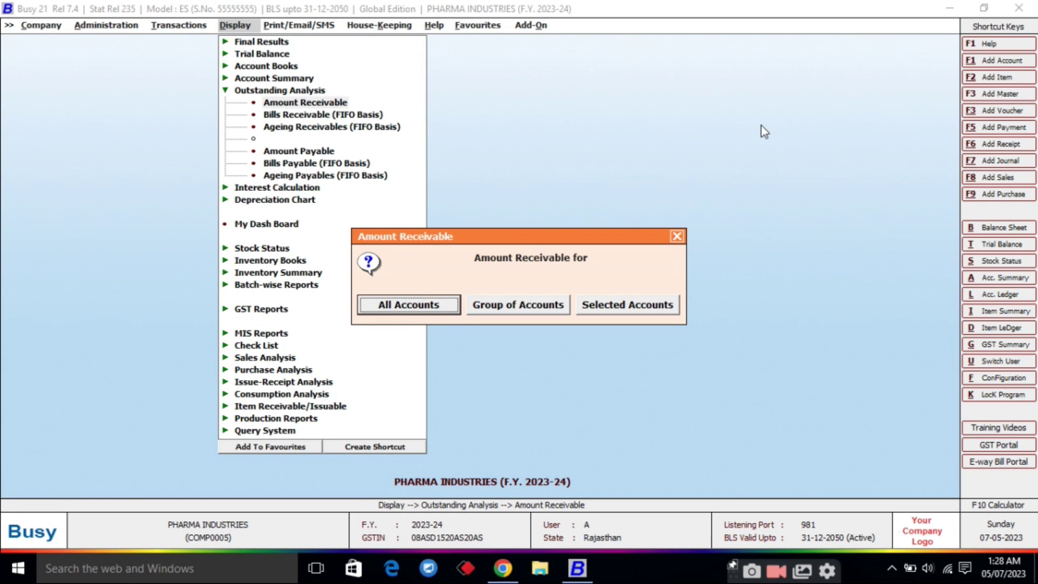
key(Return)
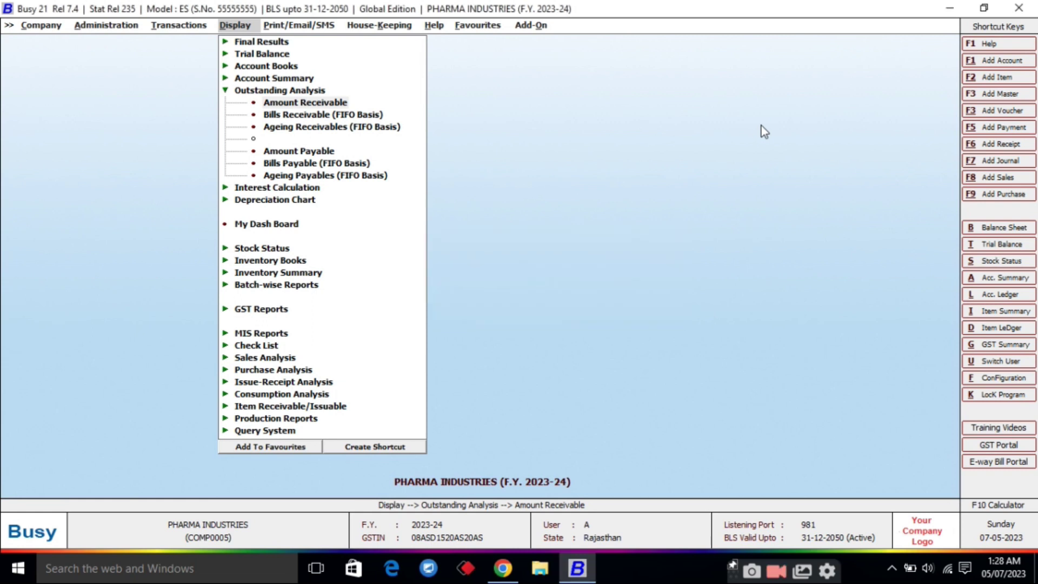
Generate Amount Receivable as on 10-05-2023 by account name, without mobile numbers, amount filter or report notes, and close the report
key(Return)
key(Return)
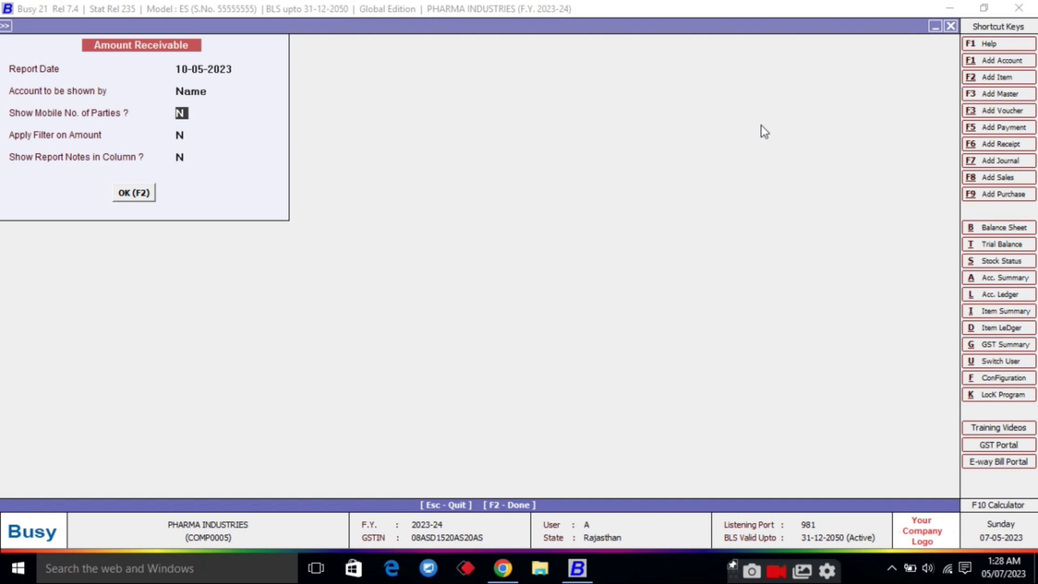
key(Return)
key(Return)
key(Return)
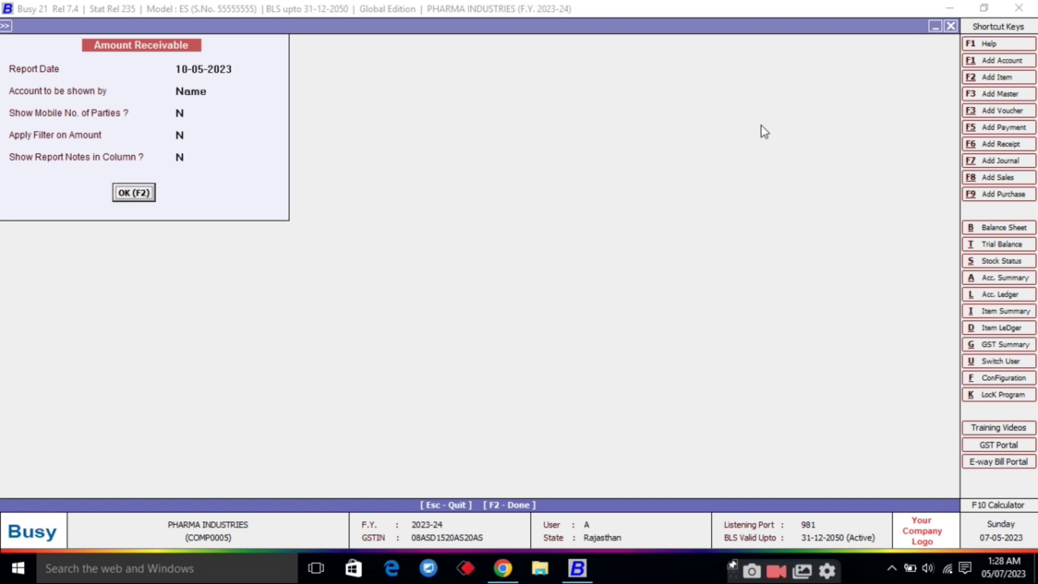
key(Return)
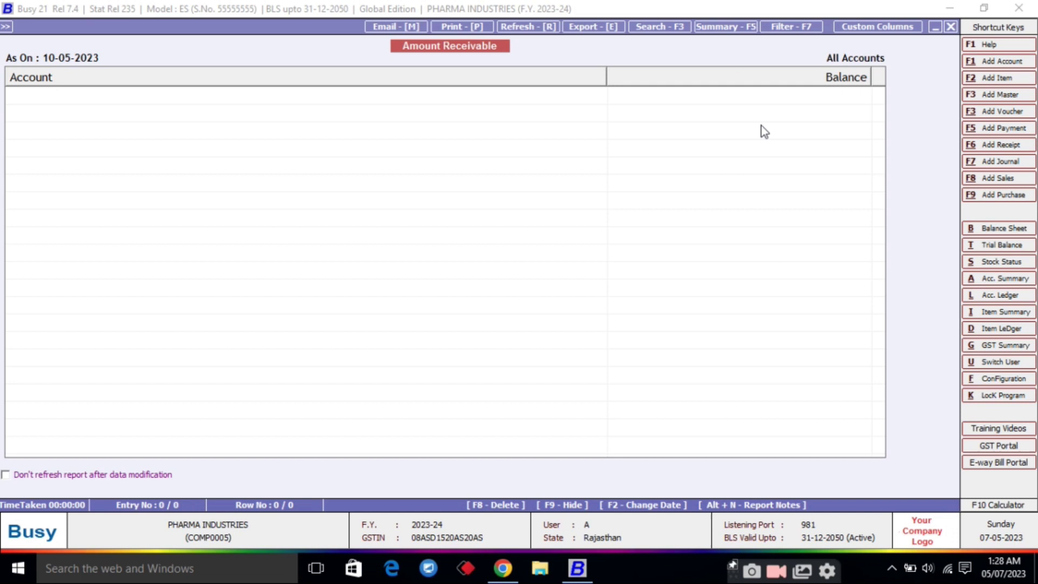
key(Escape)
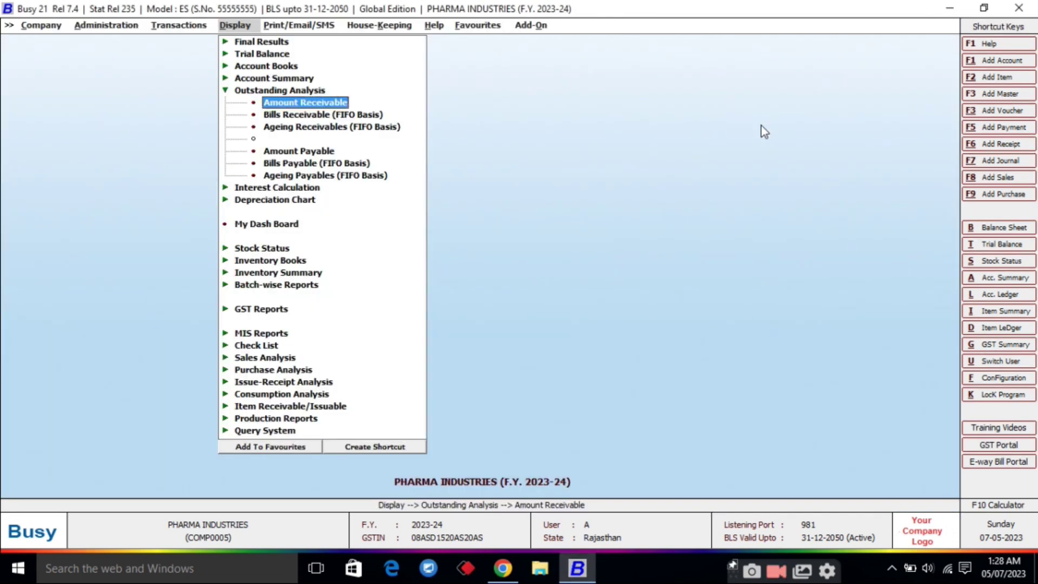
key(Down)
key(Down)
key(Down)
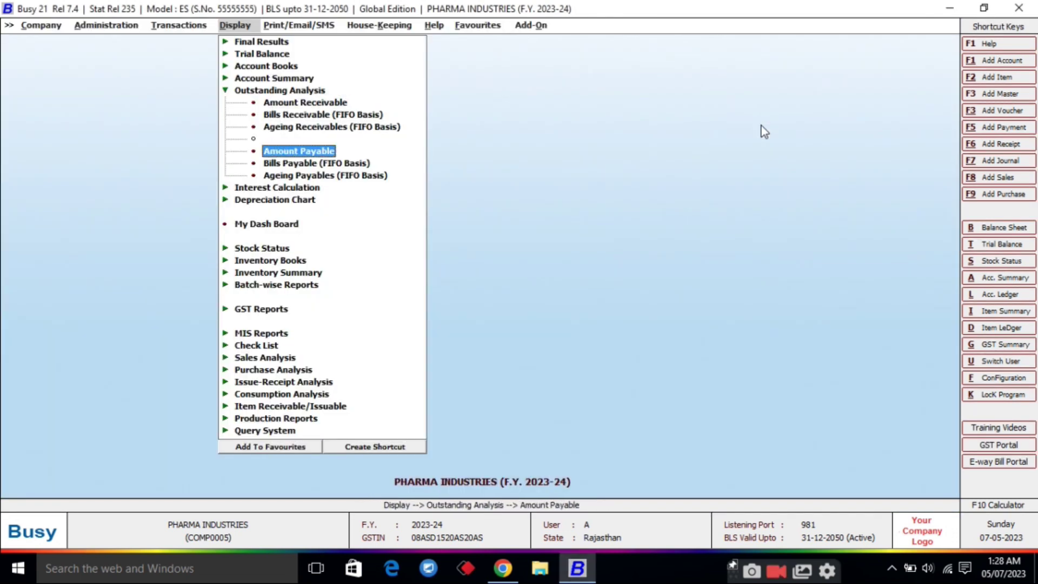
key(Up)
key(Up)
key(Up)
key(Up)
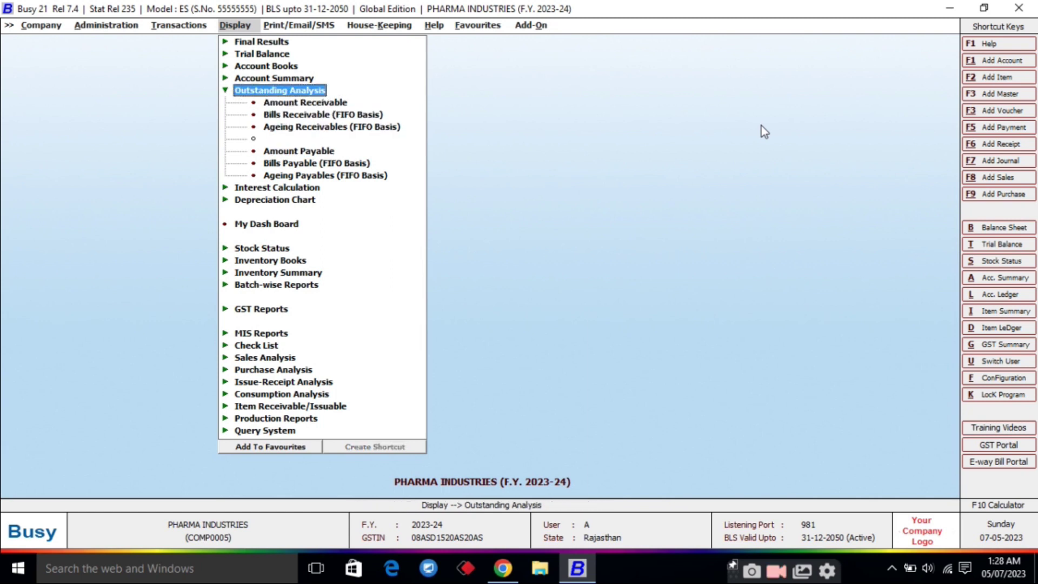
Start a new receipt voucher in the Main series with ICICI A/C as receipt mode and Not Applicable as GST nature
key(Left)
key(Down)
key(Down)
key(Down)
key(Left)
key(Down)
key(Down)
key(Up)
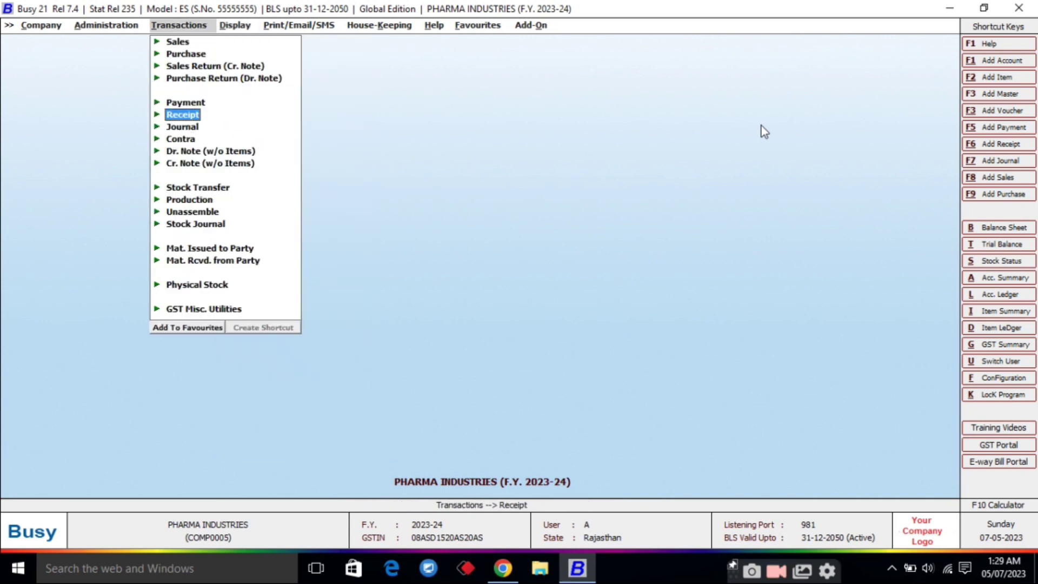
key(Right)
key(Return)
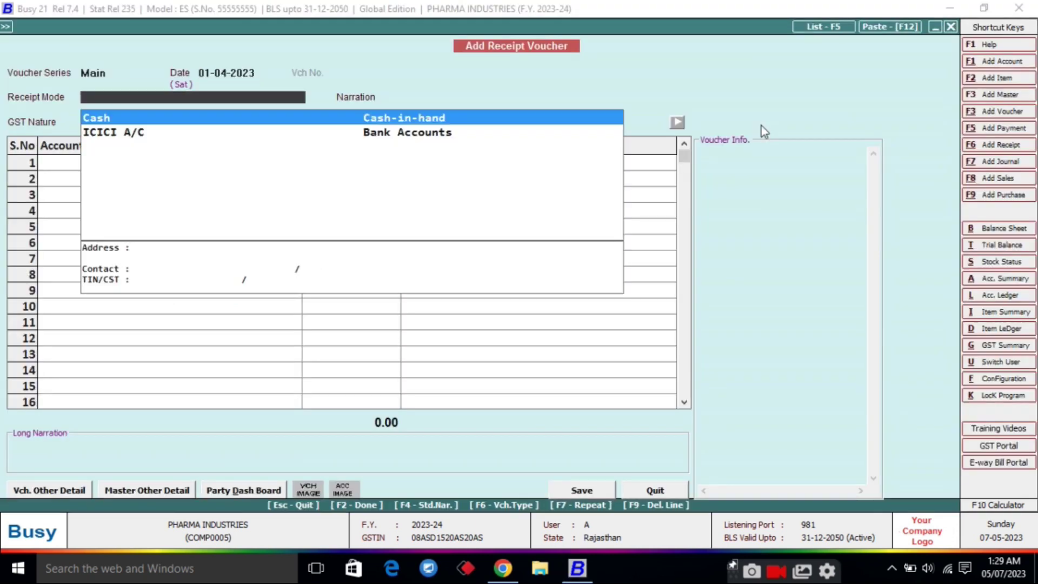
key(Down)
key(Return)
key(Return)
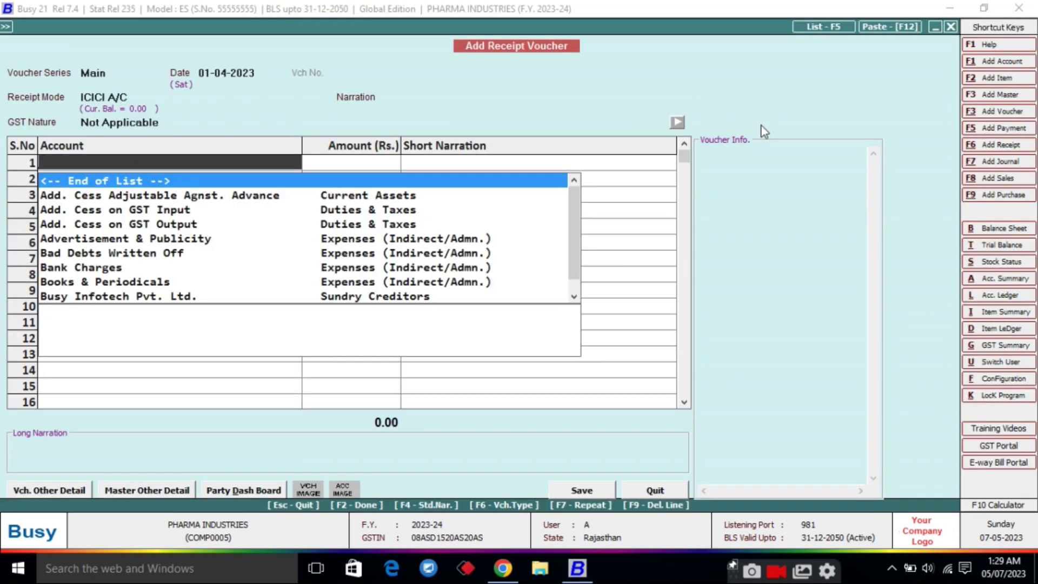
Browse the accounts available for the receipt voucher's first row and quit the voucher without saving
key(Down)
key(Down)
key(Down)
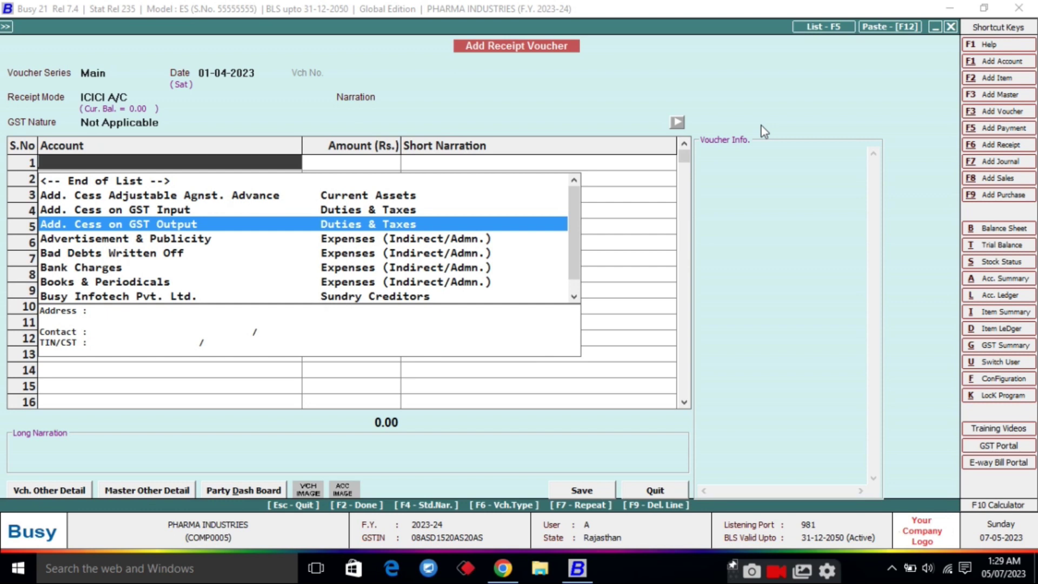
key(Escape)
key(Escape)
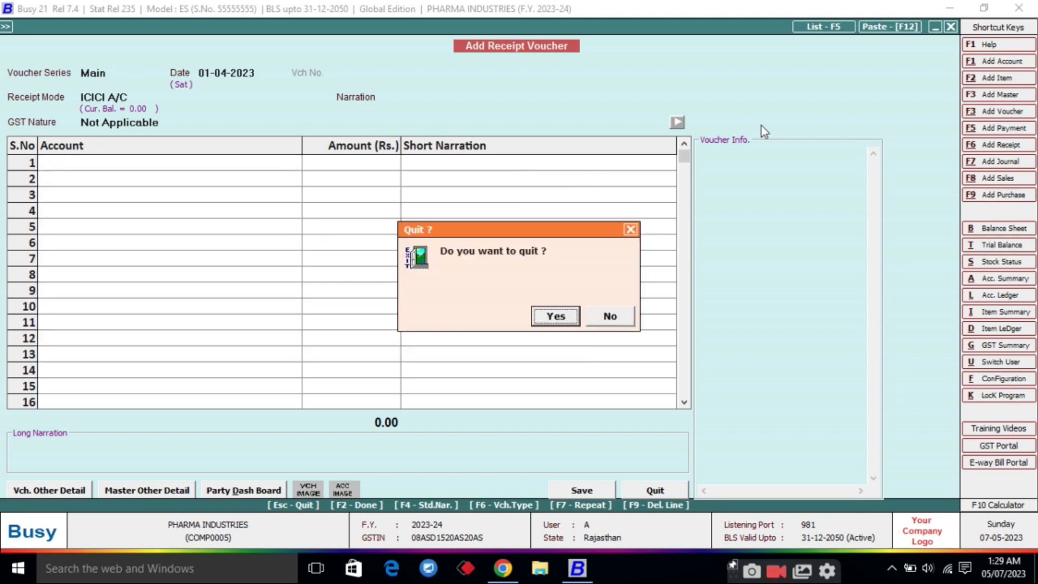
key(Return)
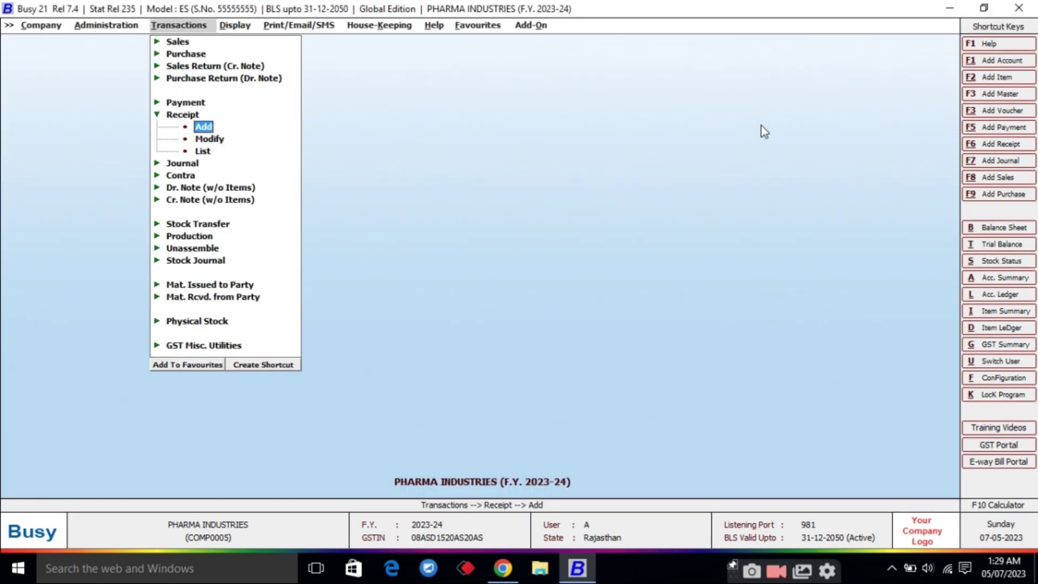
Open sales voucher 1/2023-24 of the Main series, dated 07-05-2023, for modification and dismiss its billing/shipping details
key(Escape)
key(Escape)
key(Home)
key(Right)
key(Down)
key(Down)
key(Return)
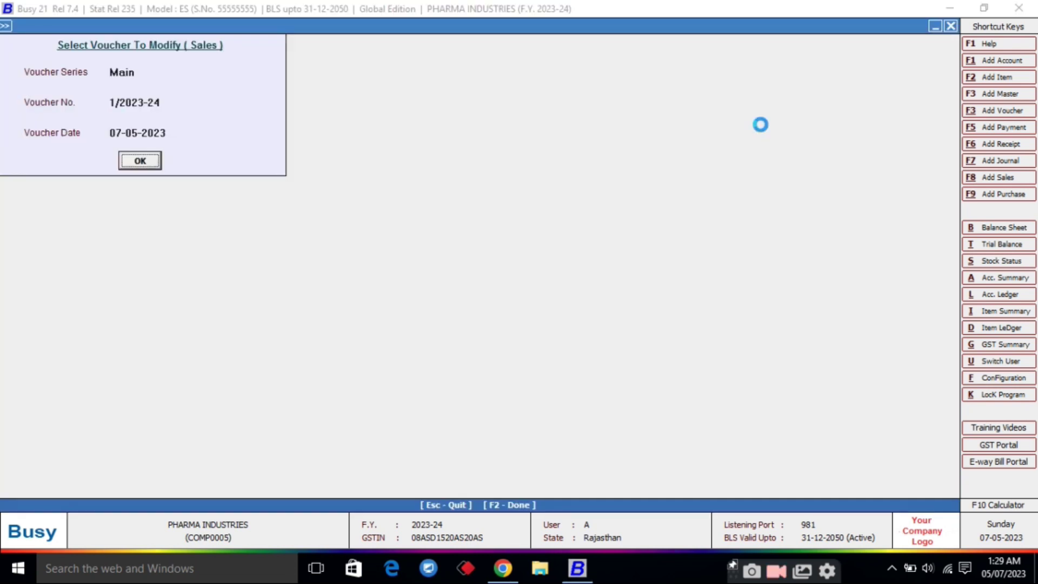
key(Return)
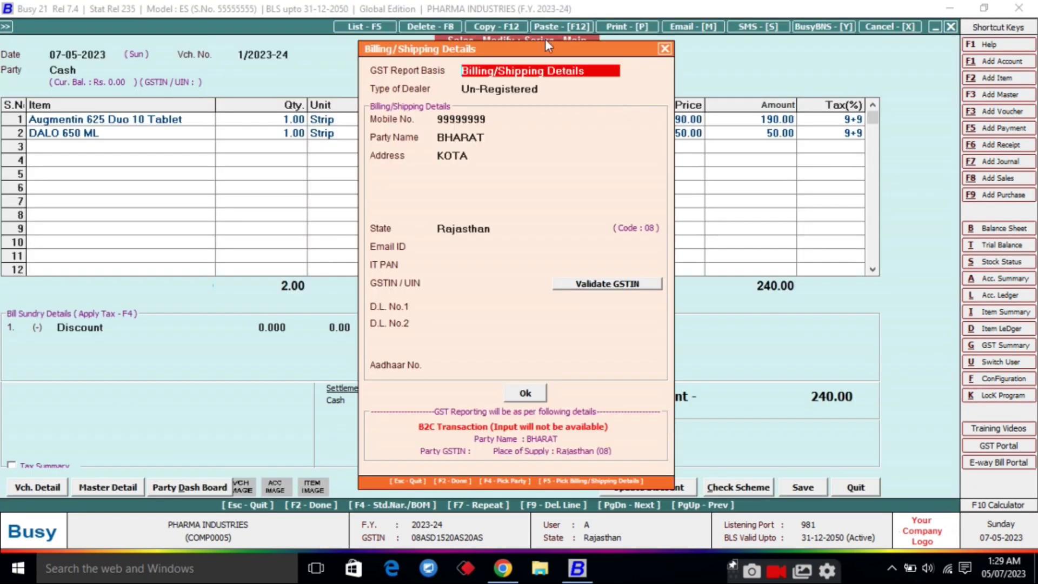
click(666, 49)
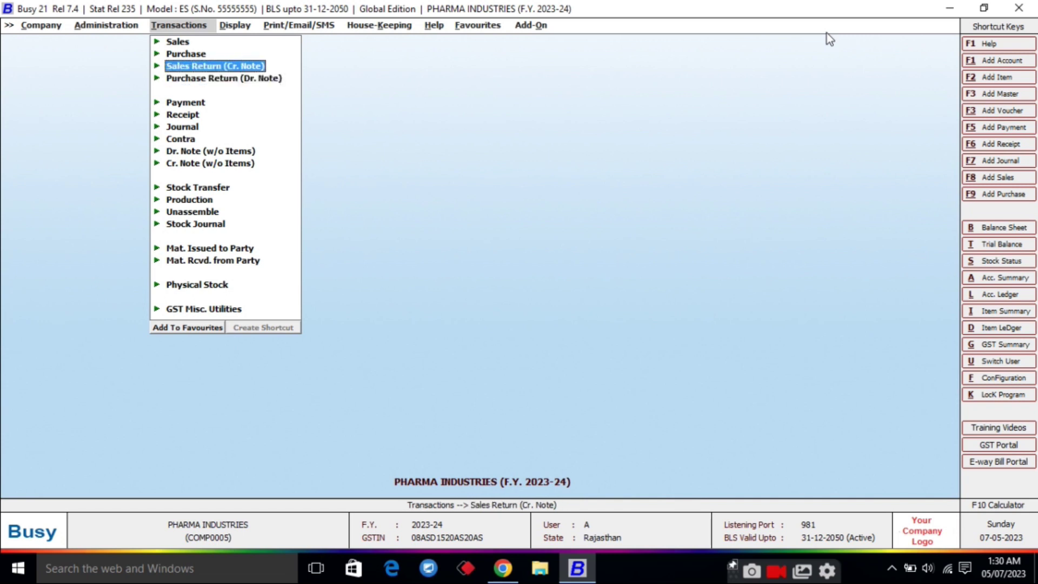
key(Return)
key(Down)
key(Down)
key(Down)
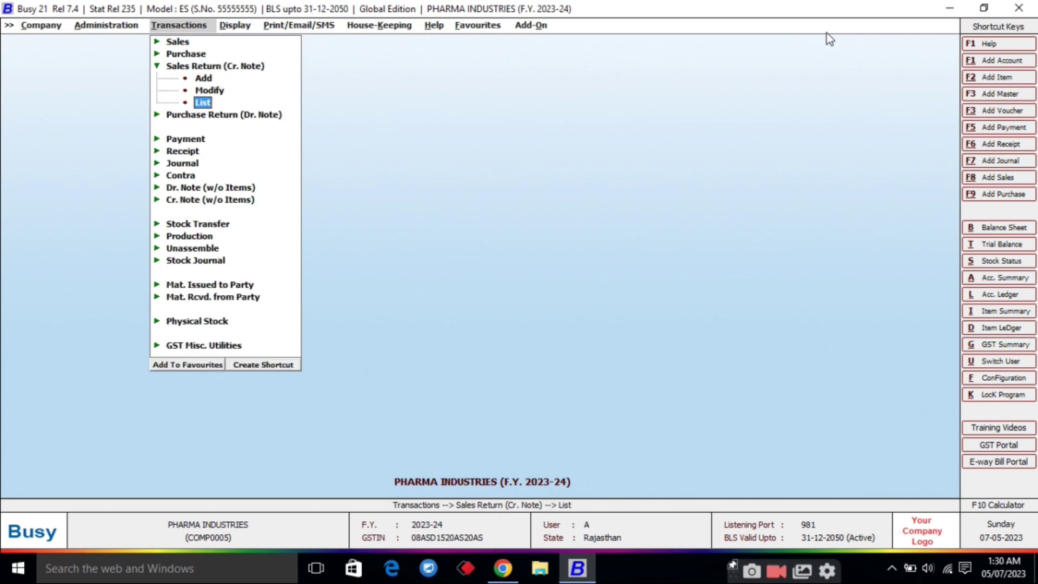
key(Return)
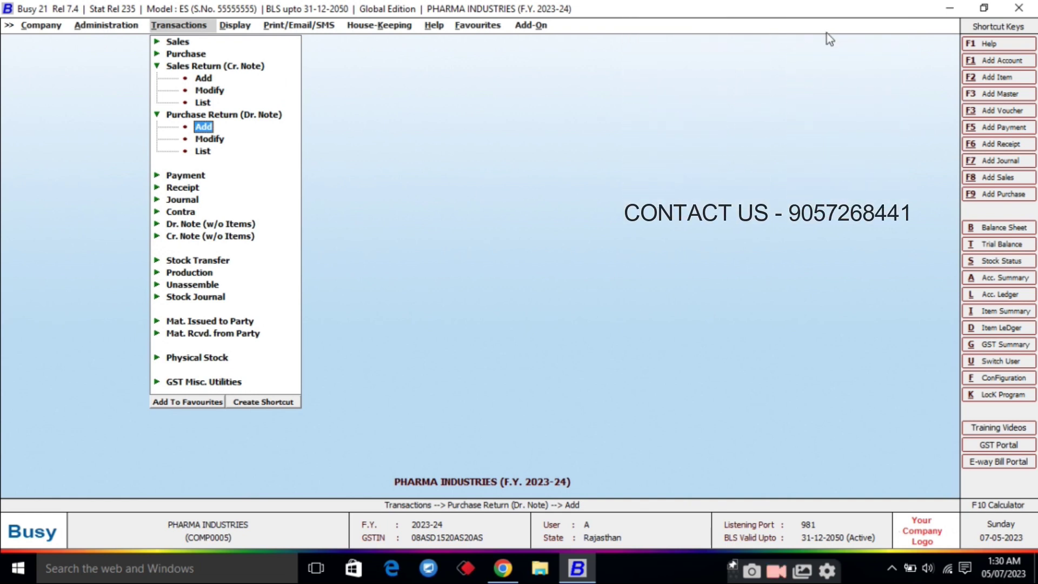
key(Down)
key(Down)
key(Down)
key(Down)
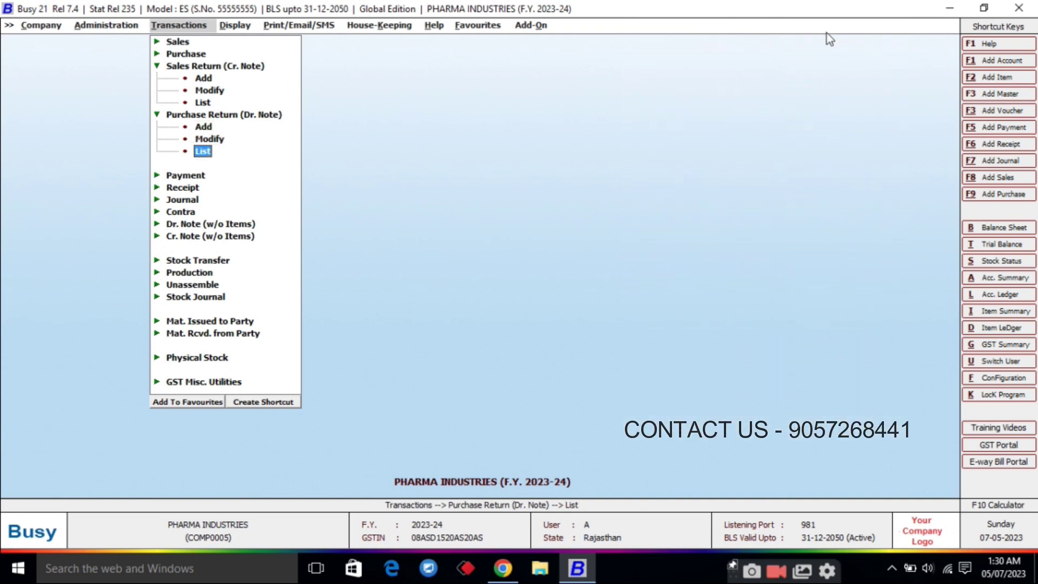